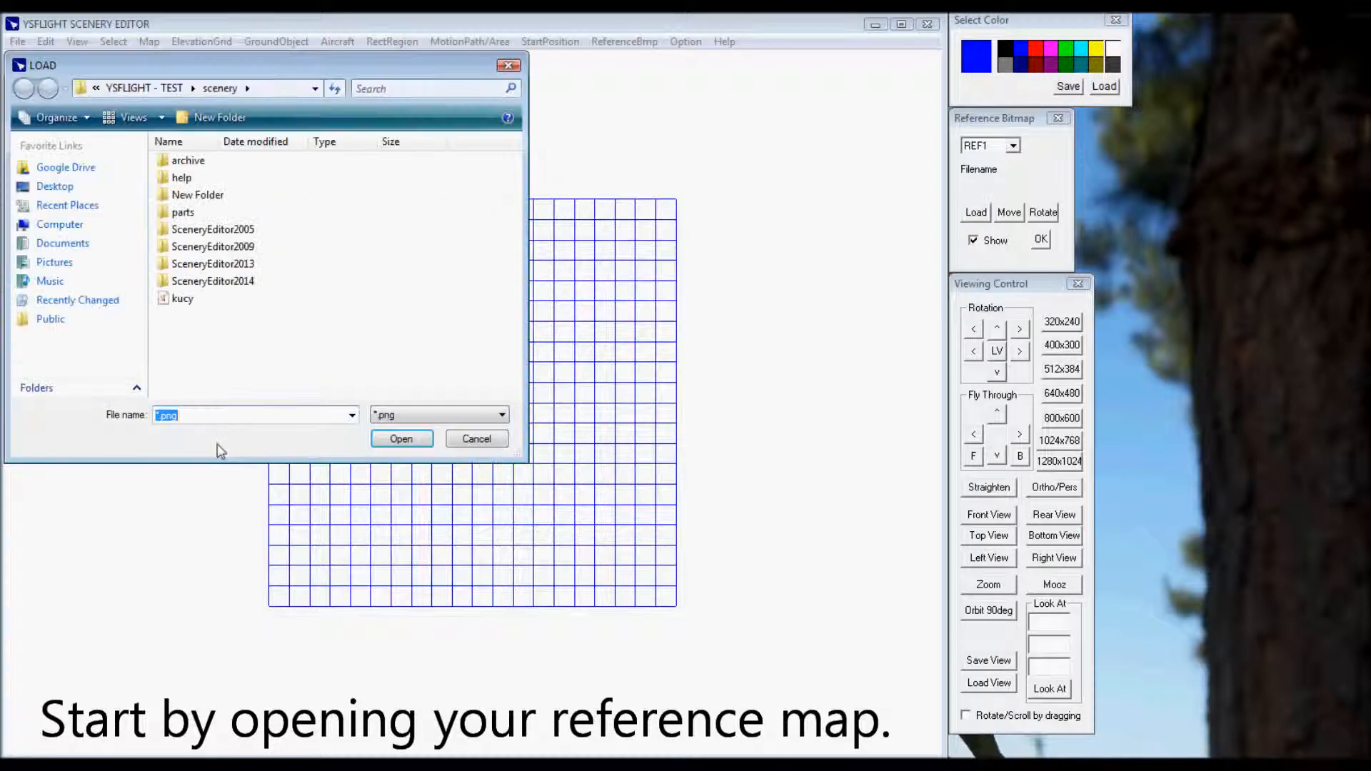
# Load the kucy image as the reference bitmap for REF1.
pyautogui.doubleClick(170, 305)
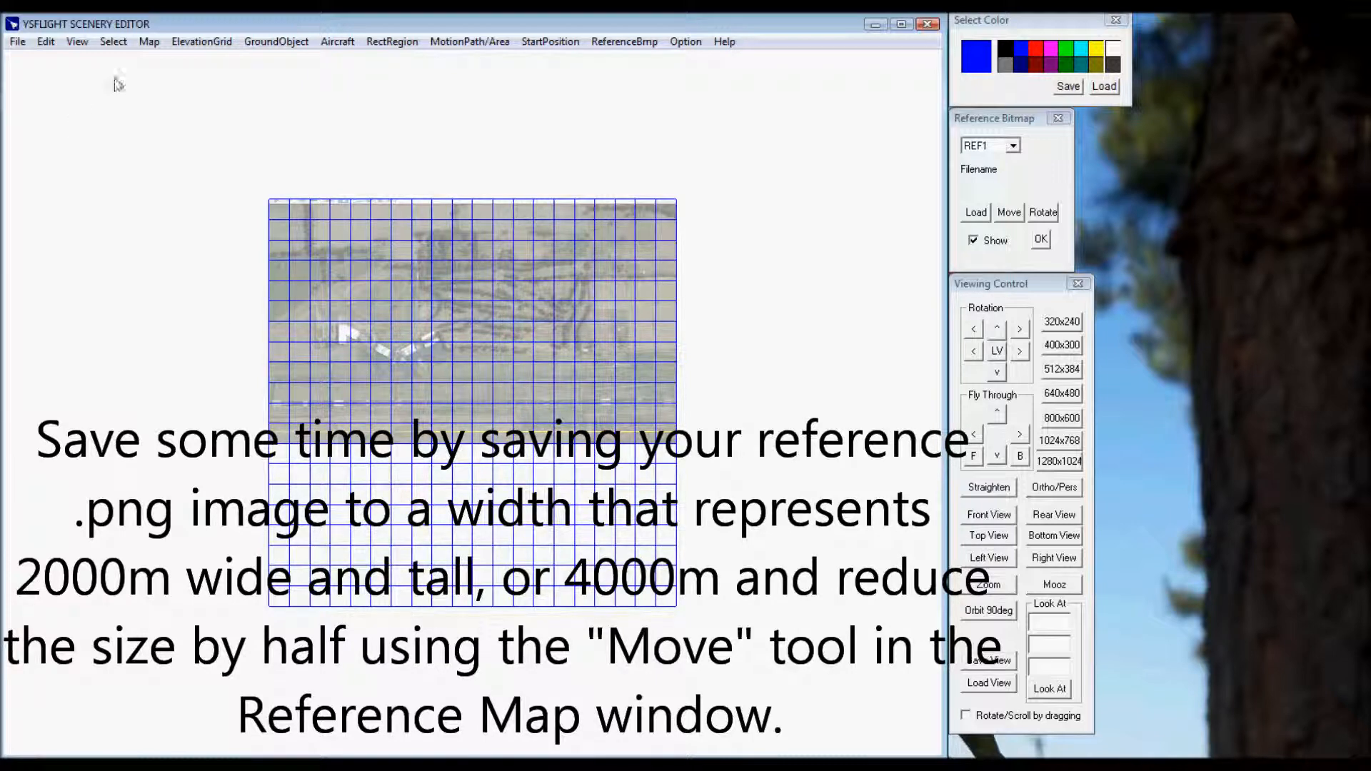
# Start a thick line along the runway centerline with its first point at -990, 0, 0.
pyautogui.click(150, 42)
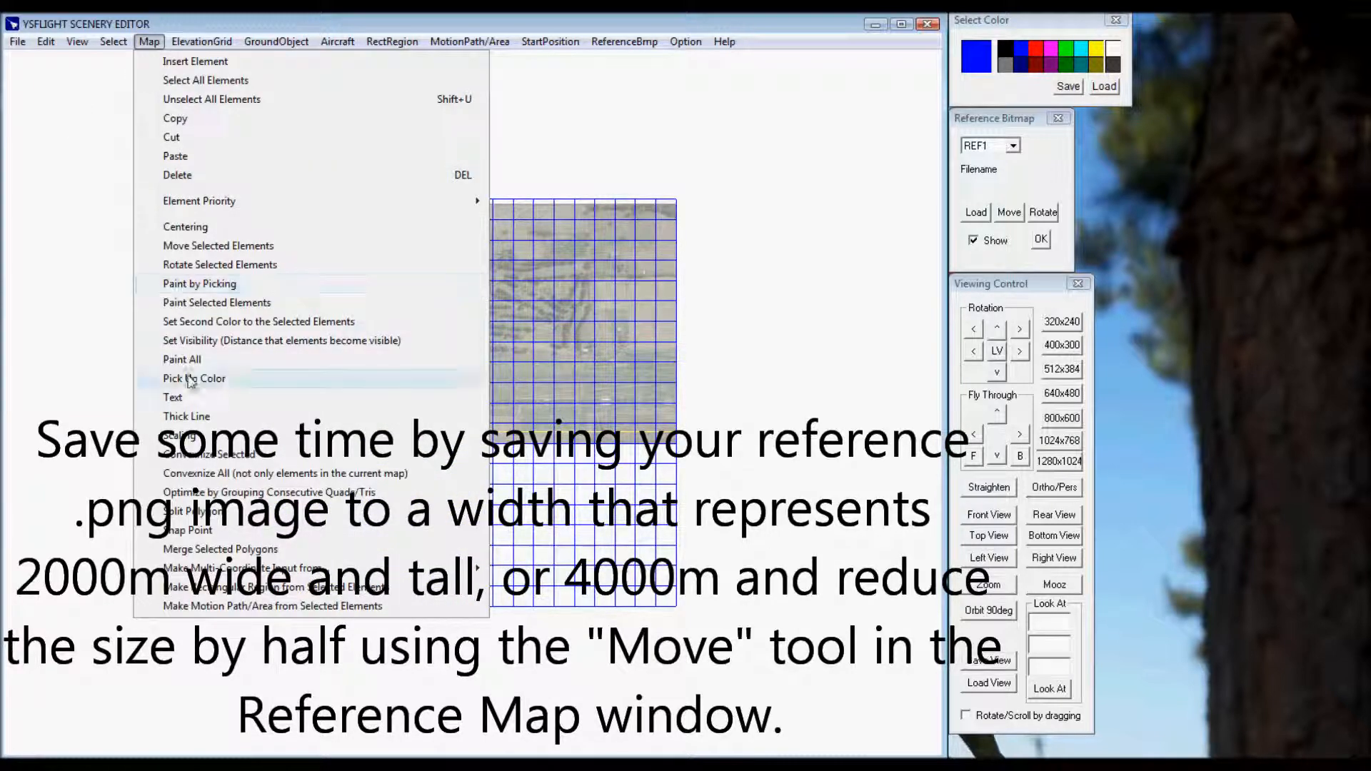
pyautogui.click(187, 416)
pyautogui.keyDown('ctrl'); pyautogui.keyDown('shift'); pyautogui.moveTo(332, 593); pyautogui.dragTo(817, 449); pyautogui.keyUp('shift'); pyautogui.keyUp('ctrl')
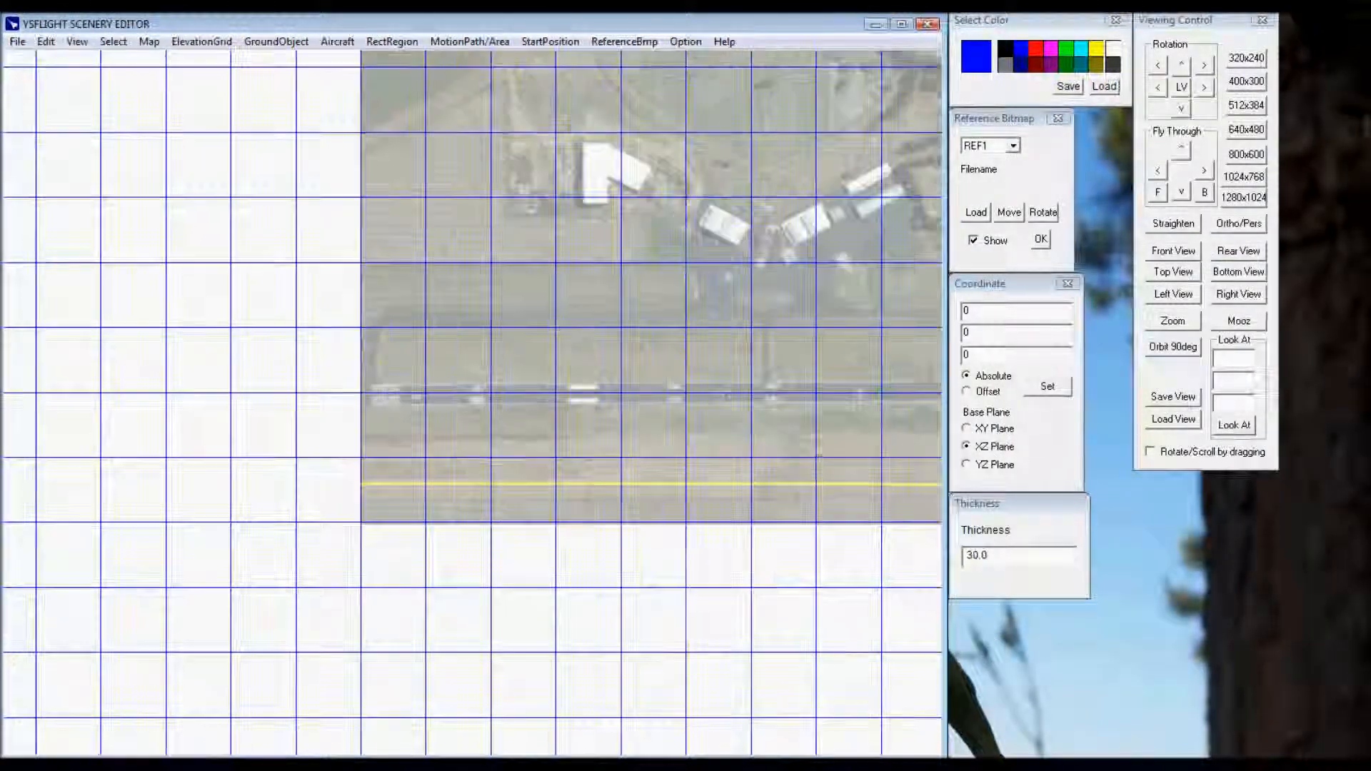
pyautogui.keyDown('ctrl'); pyautogui.keyDown('shift'); pyautogui.moveTo(689, 591); pyautogui.dragTo(684, 387); pyautogui.keyUp('shift'); pyautogui.keyUp('ctrl')
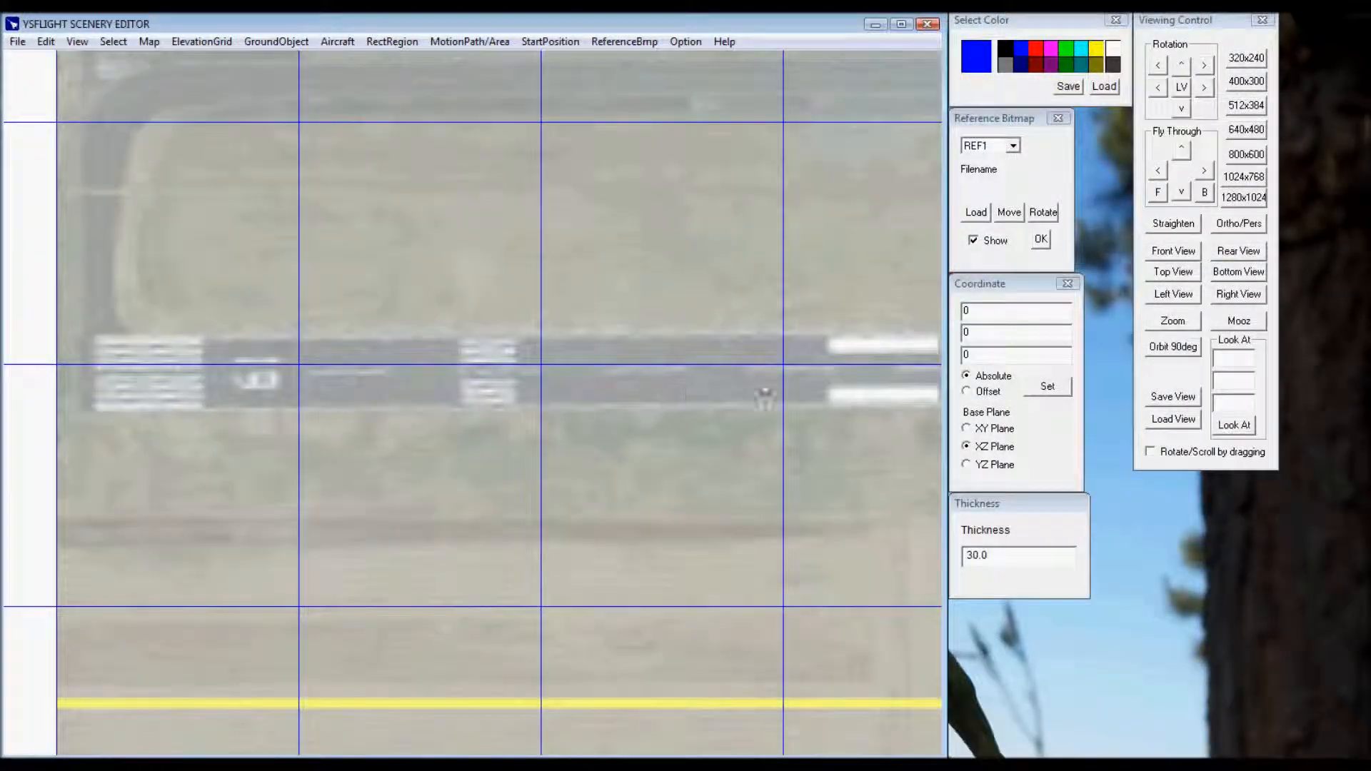
pyautogui.click(1026, 313)
pyautogui.write('++')
pyautogui.moveTo(991, 317); pyautogui.dragTo(895, 313)
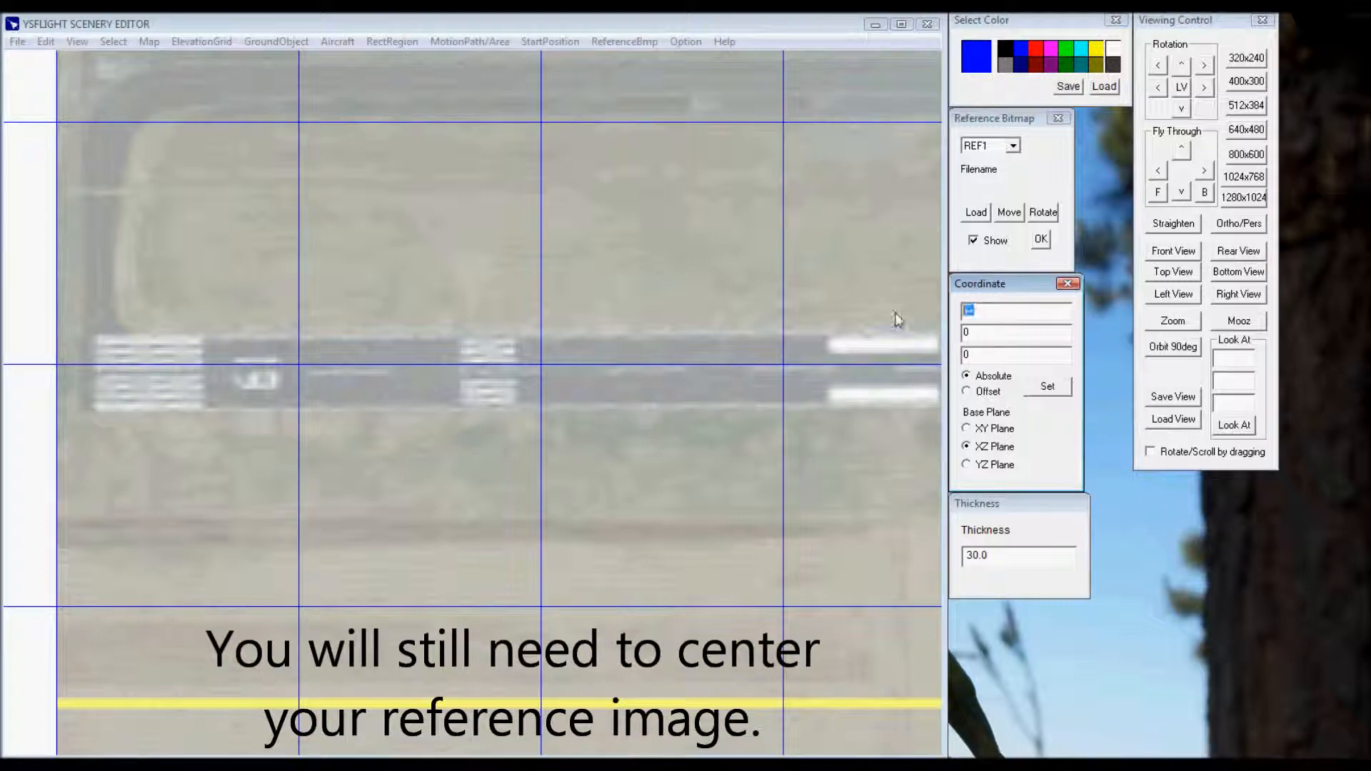
pyautogui.write('990')
pyautogui.click(1048, 392)
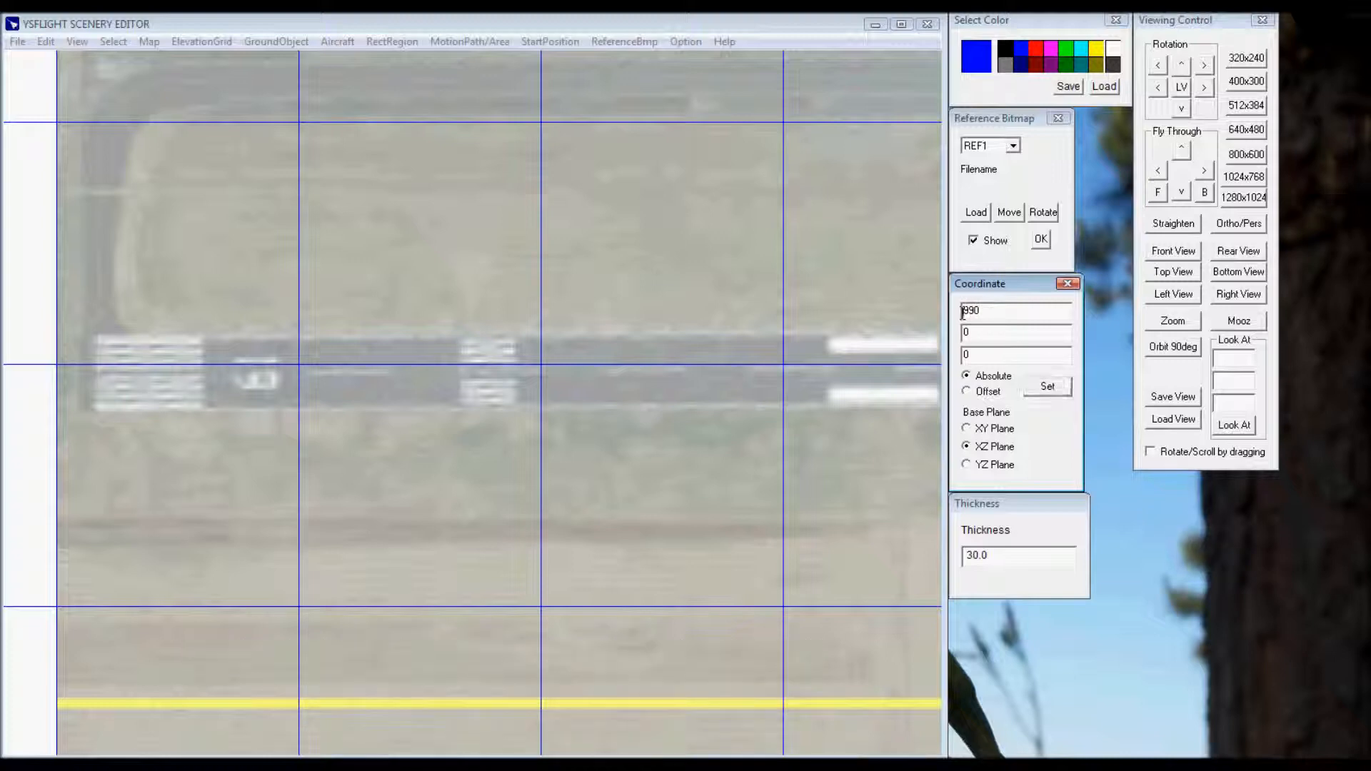
pyautogui.write('0')
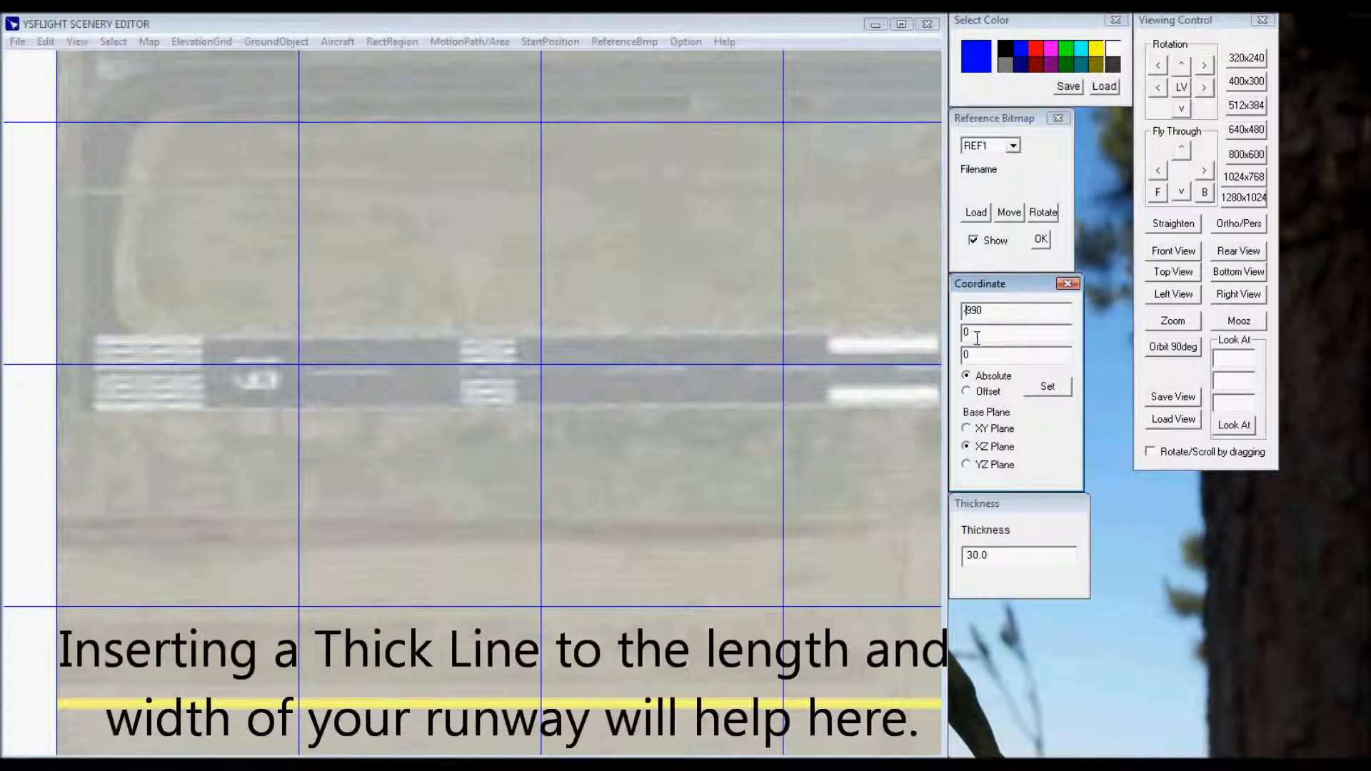
pyautogui.click(1047, 389)
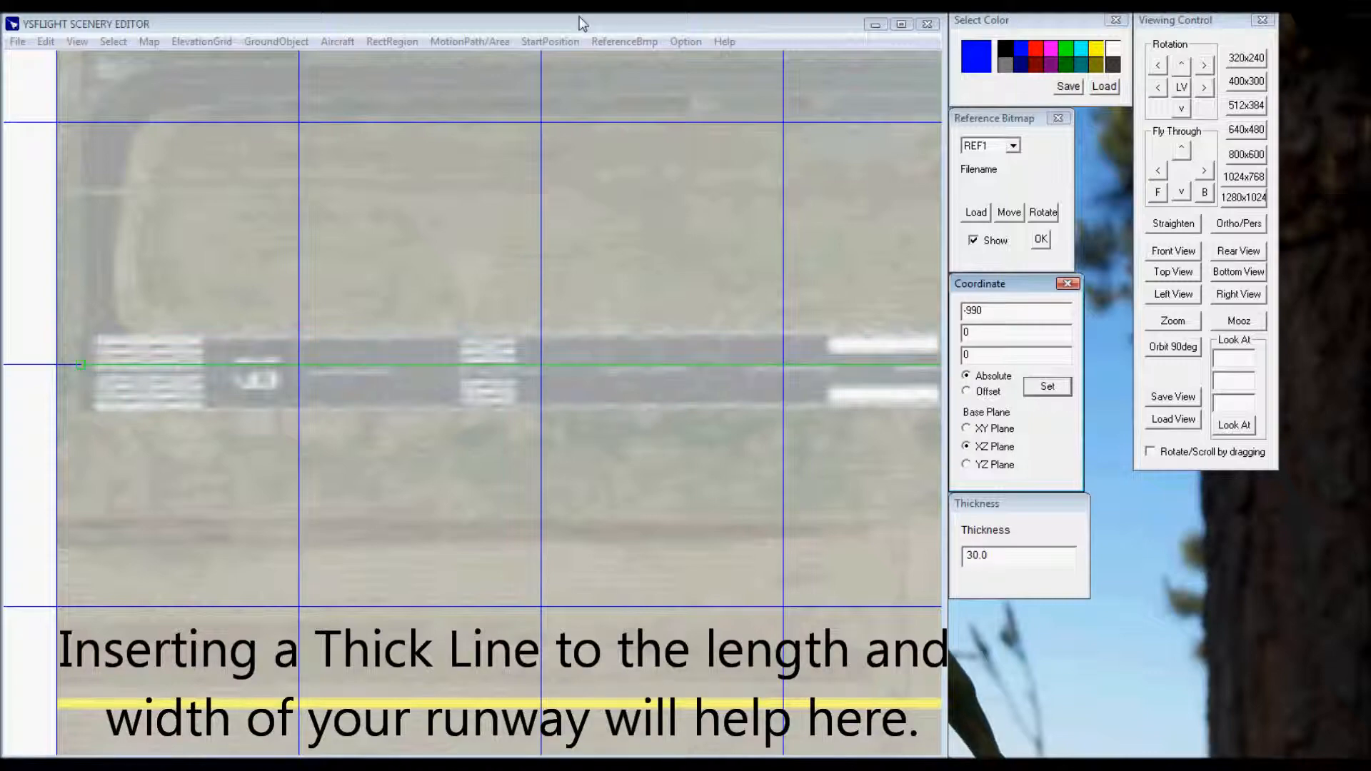
# Place the thick line's second point at 990, 0, 0, at the runway's other end.
pyautogui.scroll(-3, 653, 360)
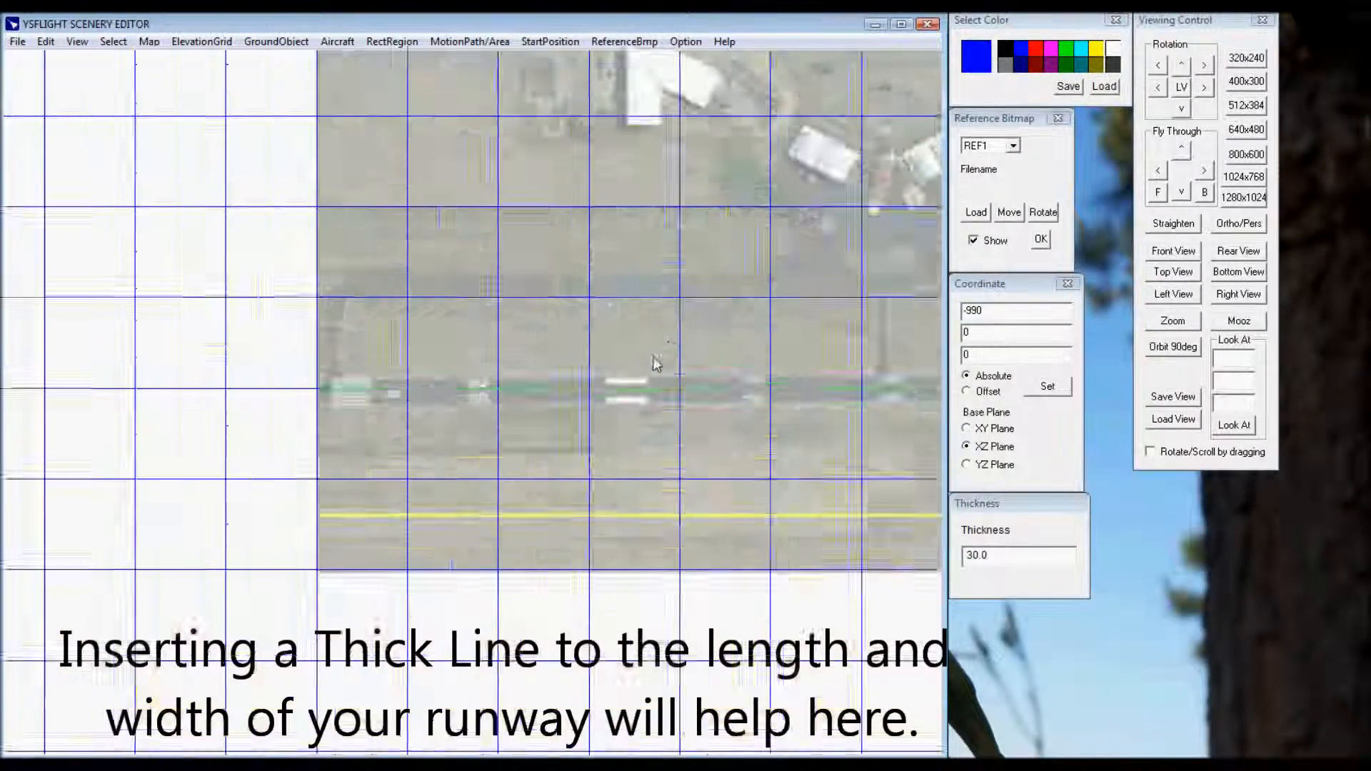
pyautogui.keyDown('ctrl'); pyautogui.keyDown('shift'); pyautogui.moveTo(652, 357); pyautogui.dragTo(661, 572); pyautogui.keyUp('shift'); pyautogui.keyUp('ctrl')
pyautogui.keyDown('ctrl'); pyautogui.moveTo(744, 387); pyautogui.dragTo(152, 387); pyautogui.keyUp('ctrl')
pyautogui.keyDown('ctrl'); pyautogui.keyDown('shift'); pyautogui.moveTo(321, 576); pyautogui.dragTo(324, 307); pyautogui.keyUp('shift'); pyautogui.keyUp('ctrl')
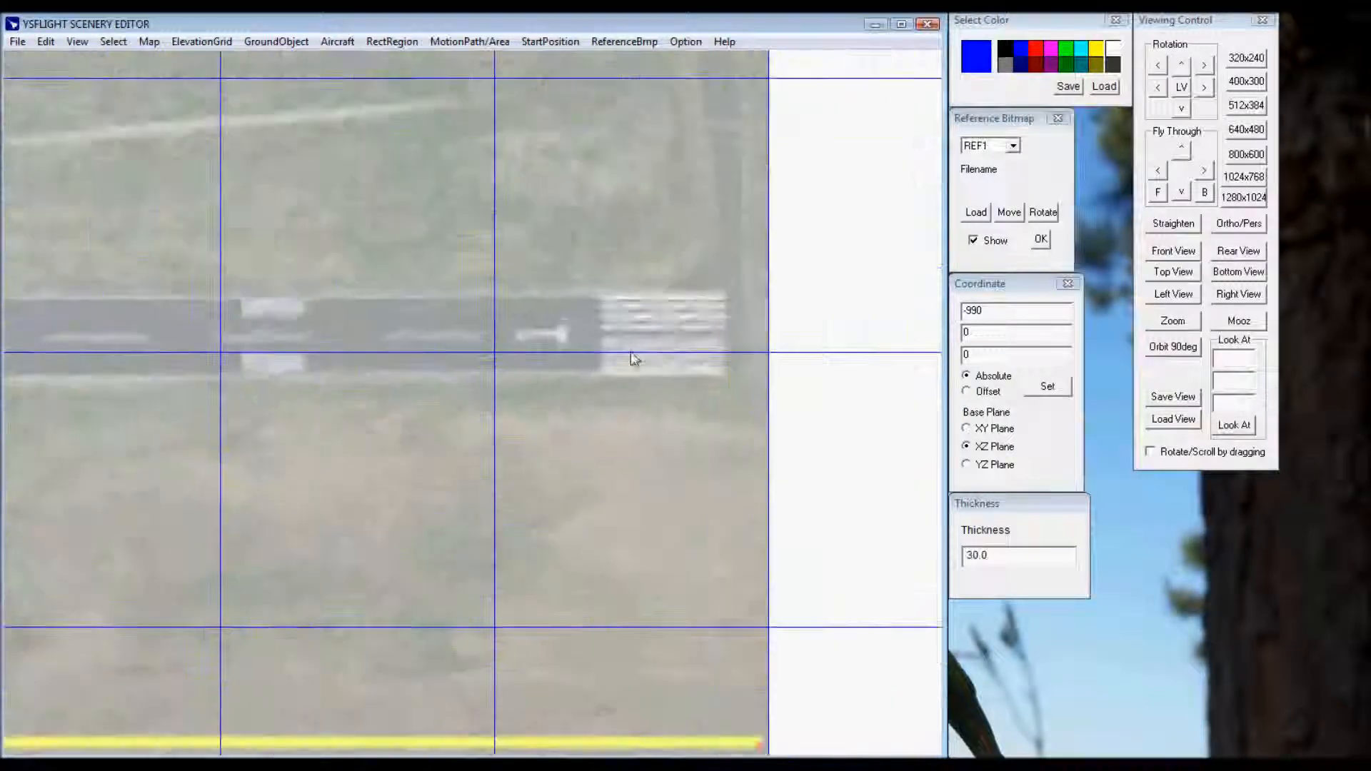
pyautogui.click(963, 311)
pyautogui.click(1032, 388)
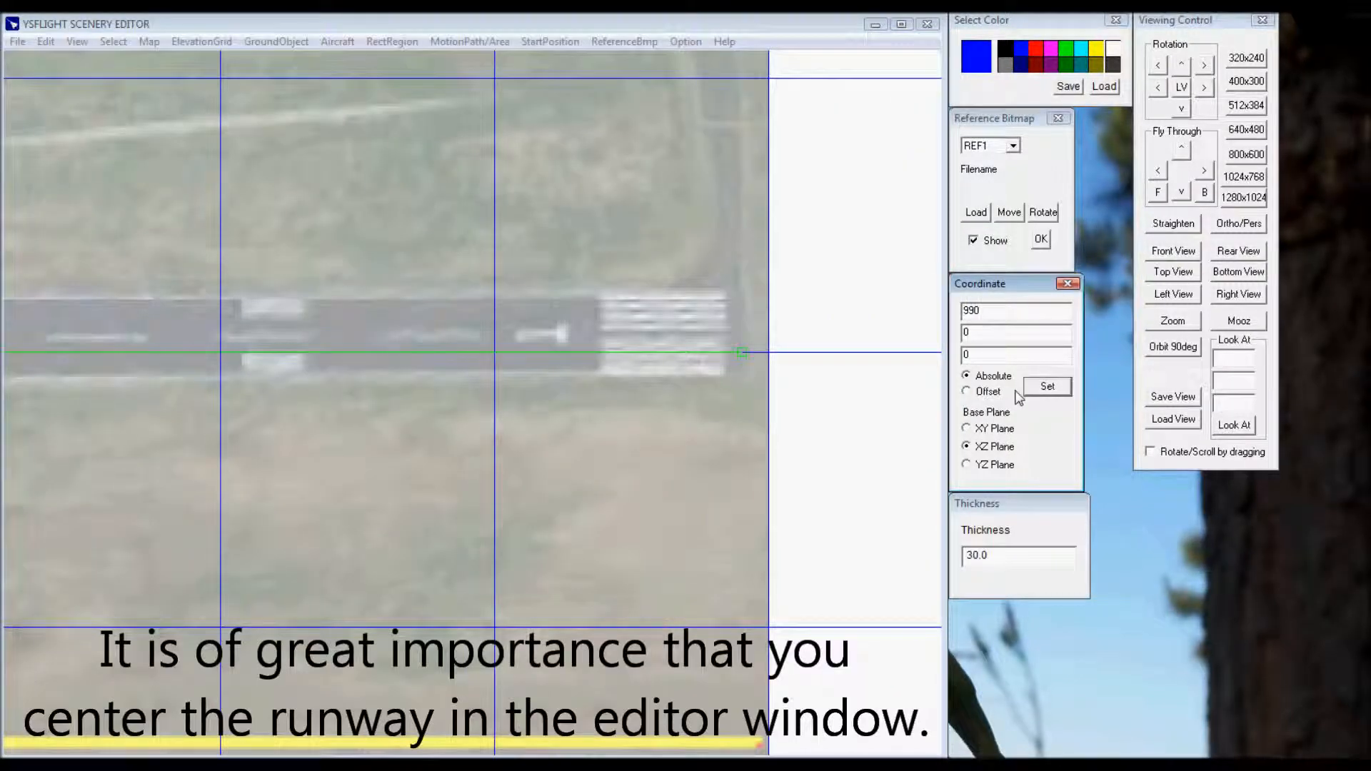
pyautogui.click(709, 26)
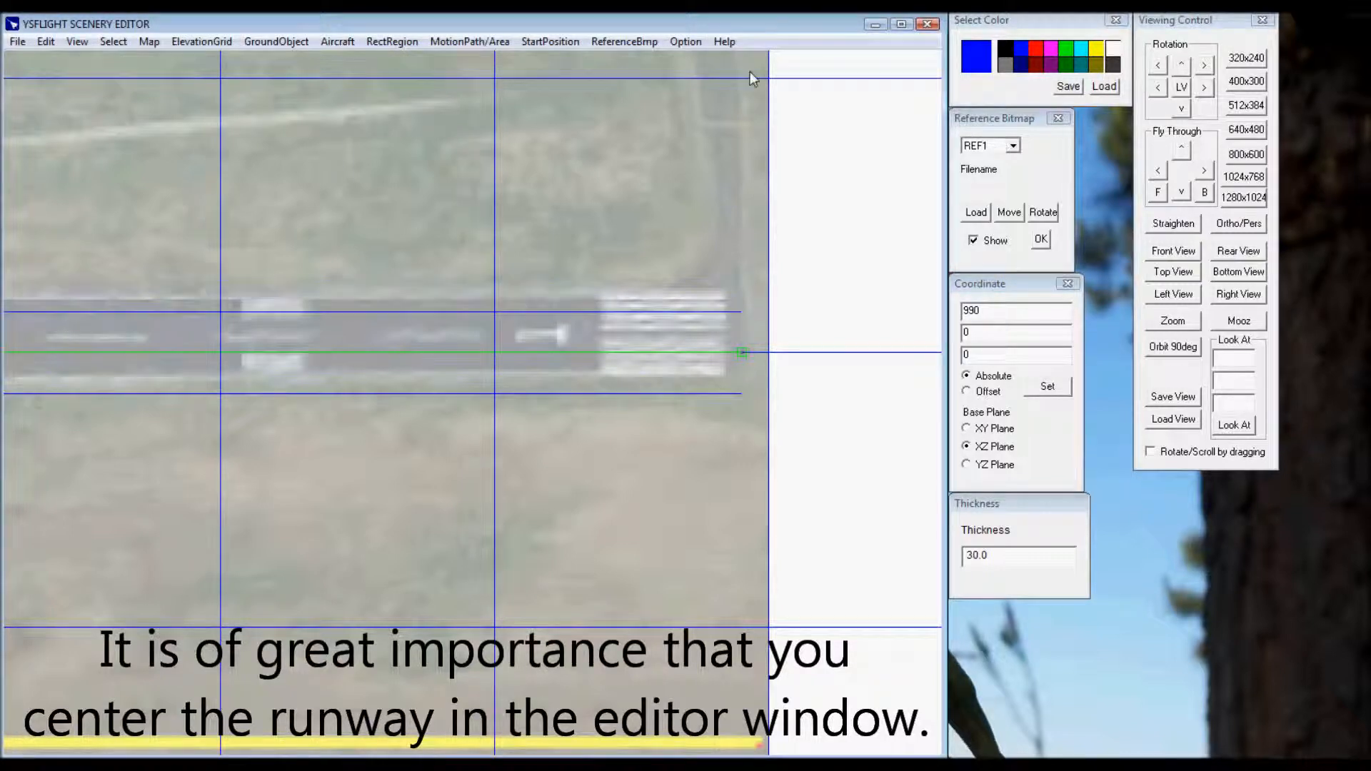
# Color the runway line gray, set its thickness to 32, and finish it.
pyautogui.click(990, 66)
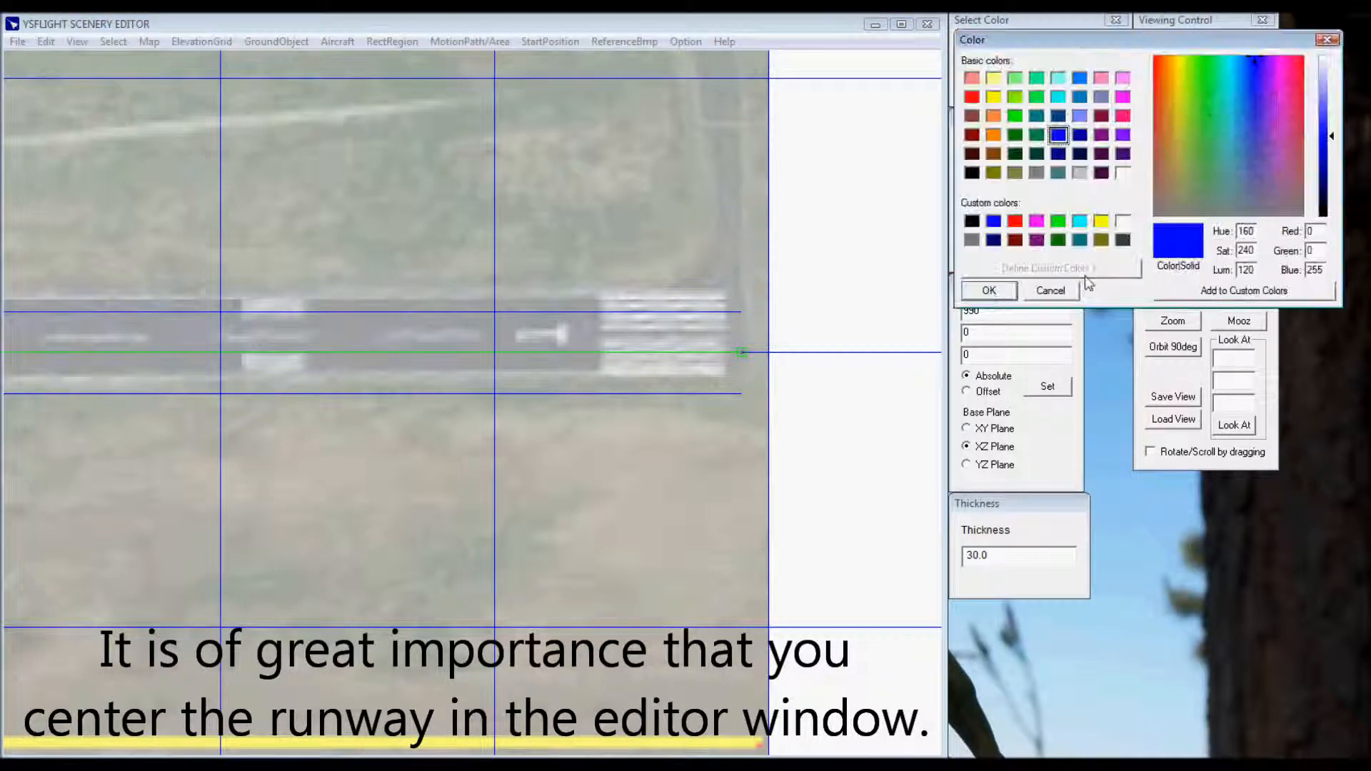
pyautogui.click(1037, 172)
pyautogui.click(998, 293)
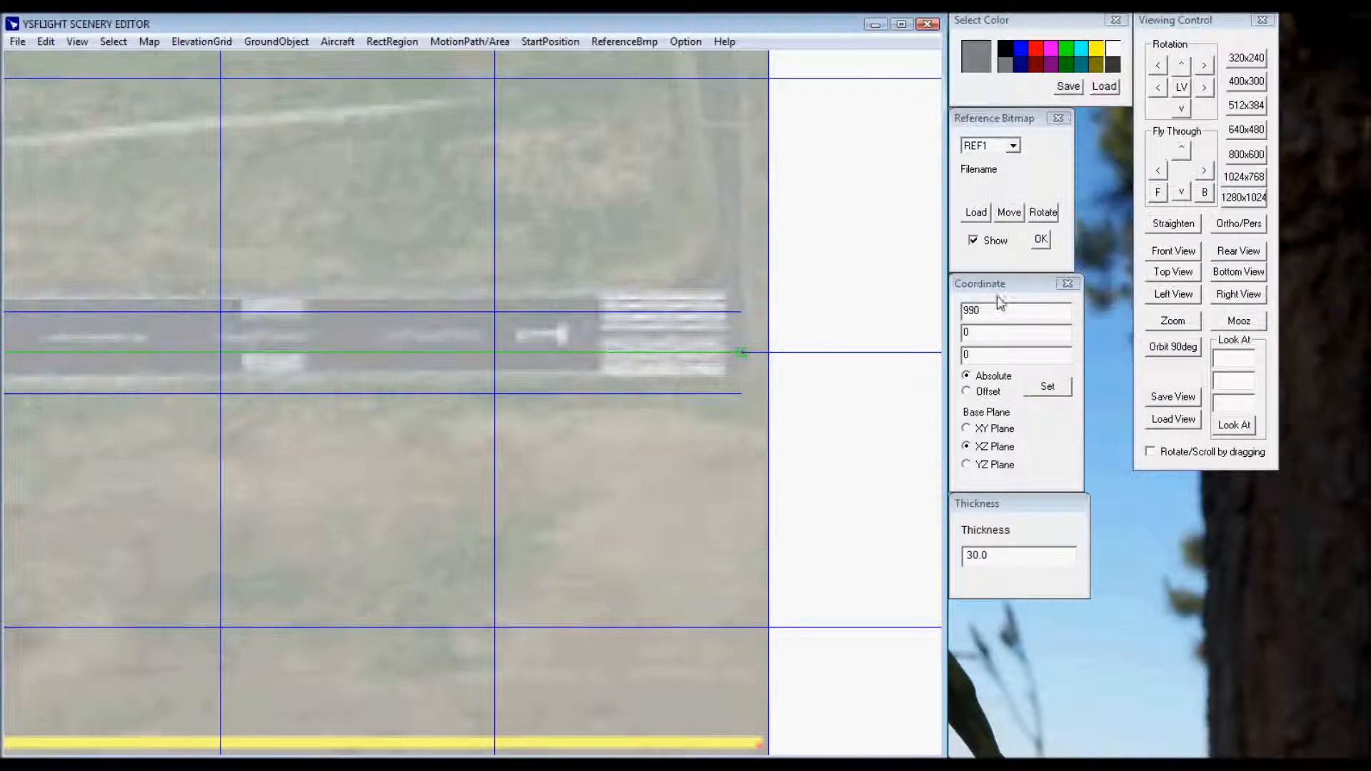
pyautogui.click(1010, 565)
pyautogui.write('32')
pyautogui.click(1047, 390)
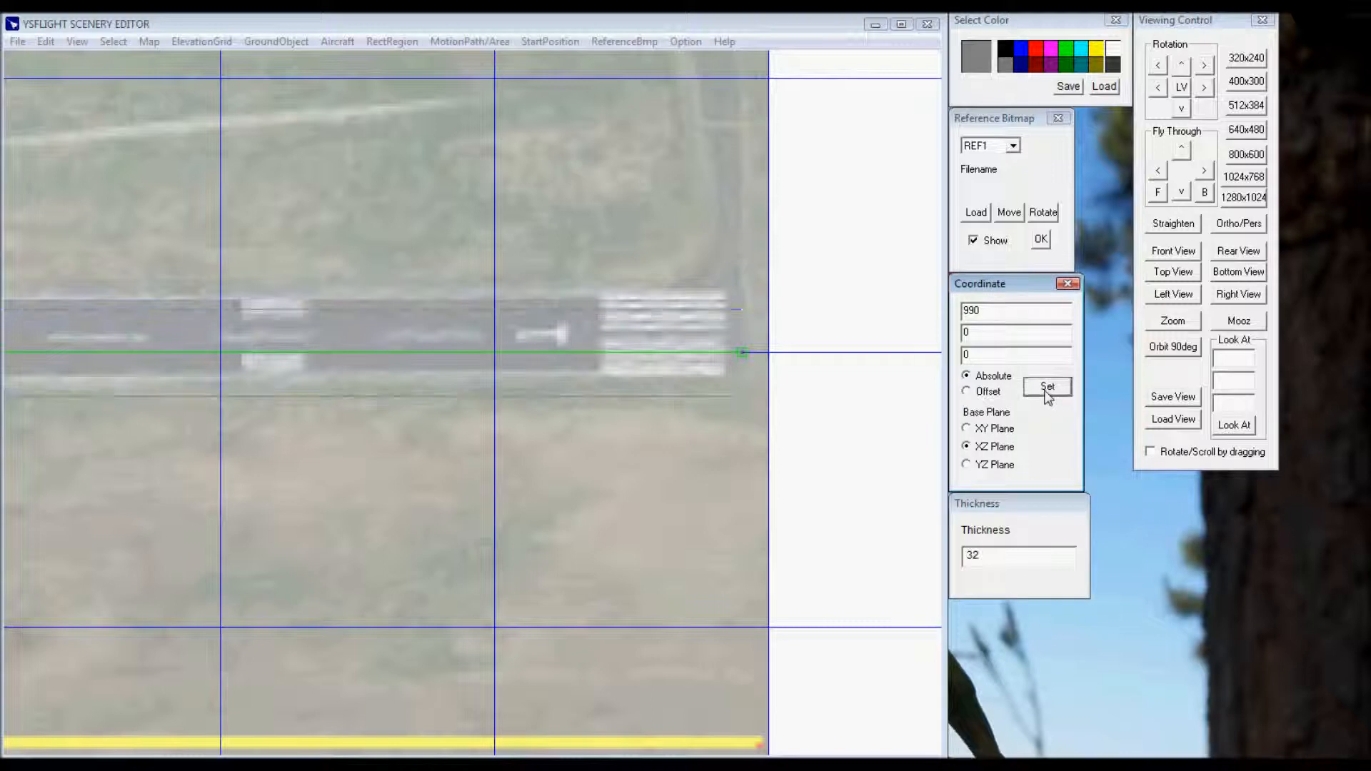
pyautogui.click(691, 17)
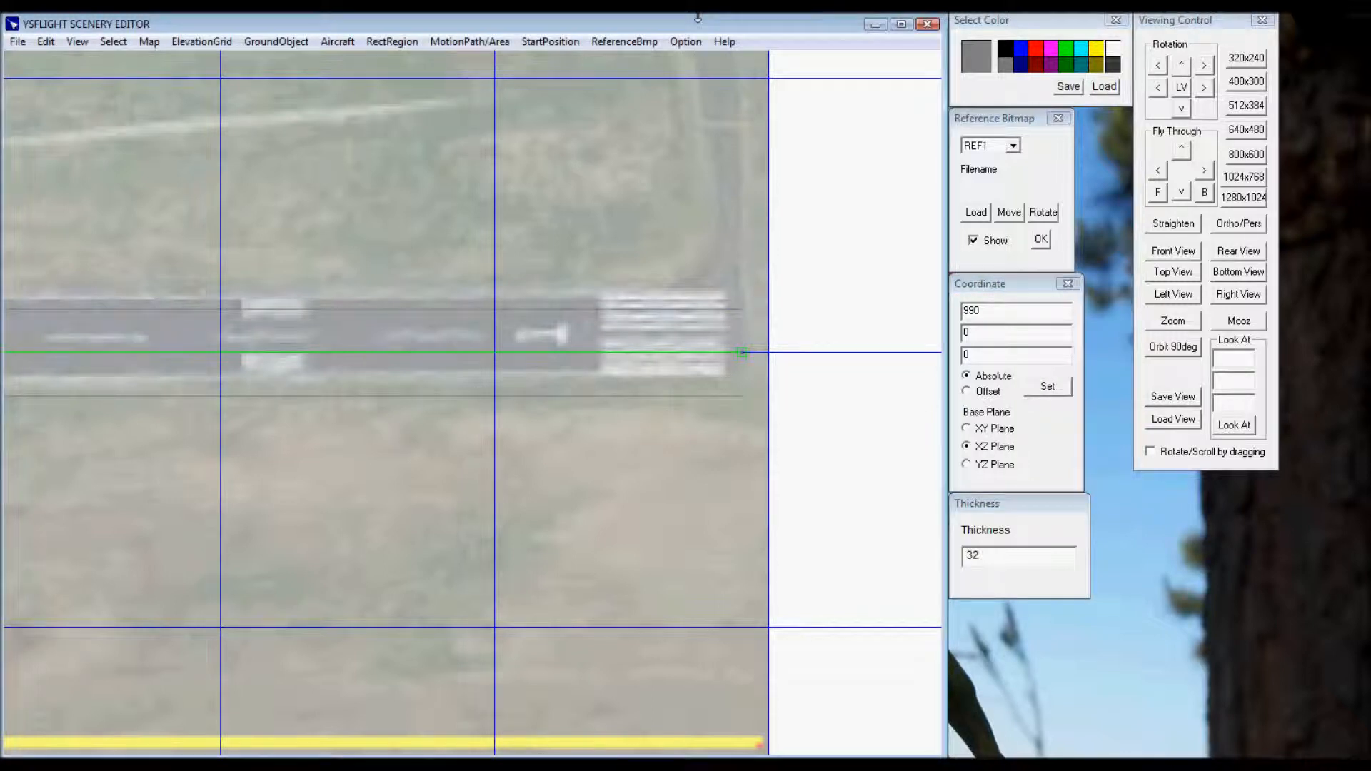
pyautogui.press('Return')
pyautogui.click(671, 451)
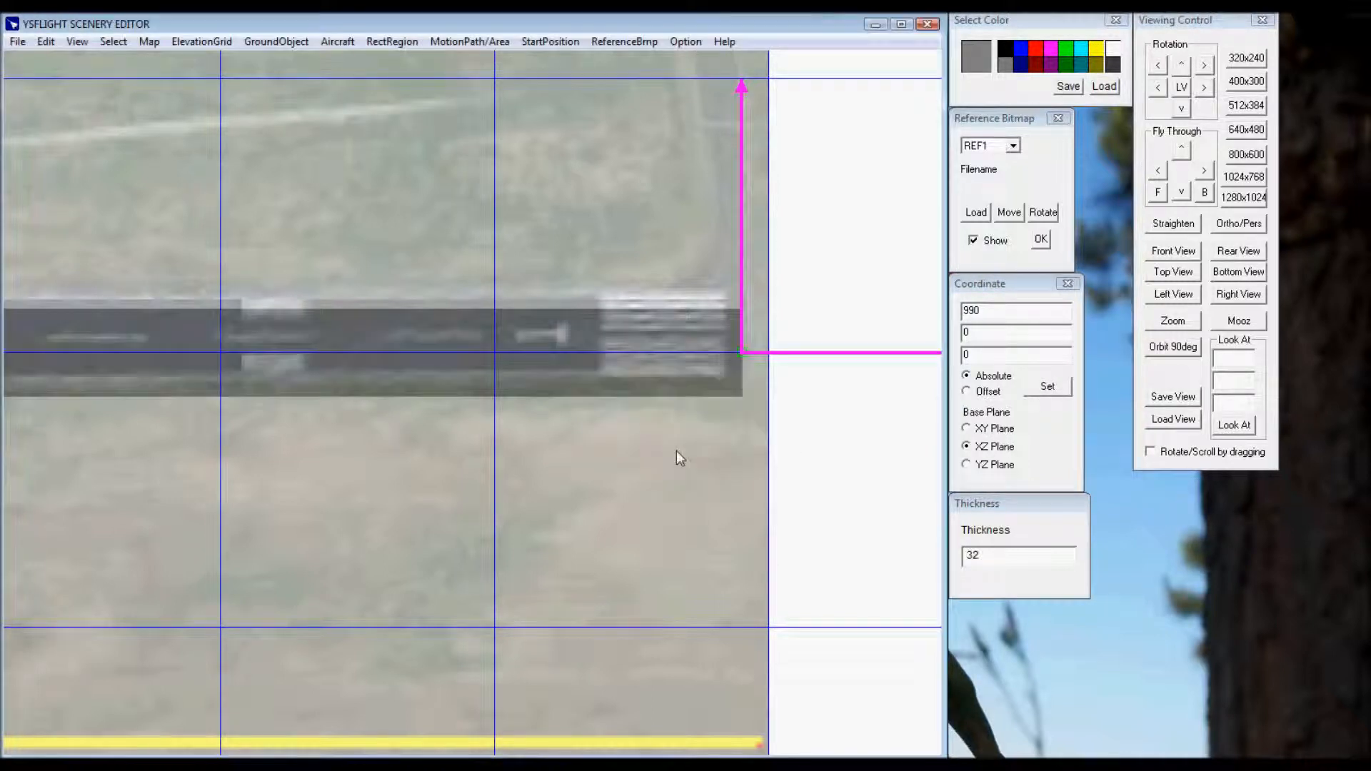
# Rotate the reference bitmap by -0.3 degrees about the Y axis to align its runway with the gray line.
pyautogui.click(1043, 213)
pyautogui.click(1092, 341)
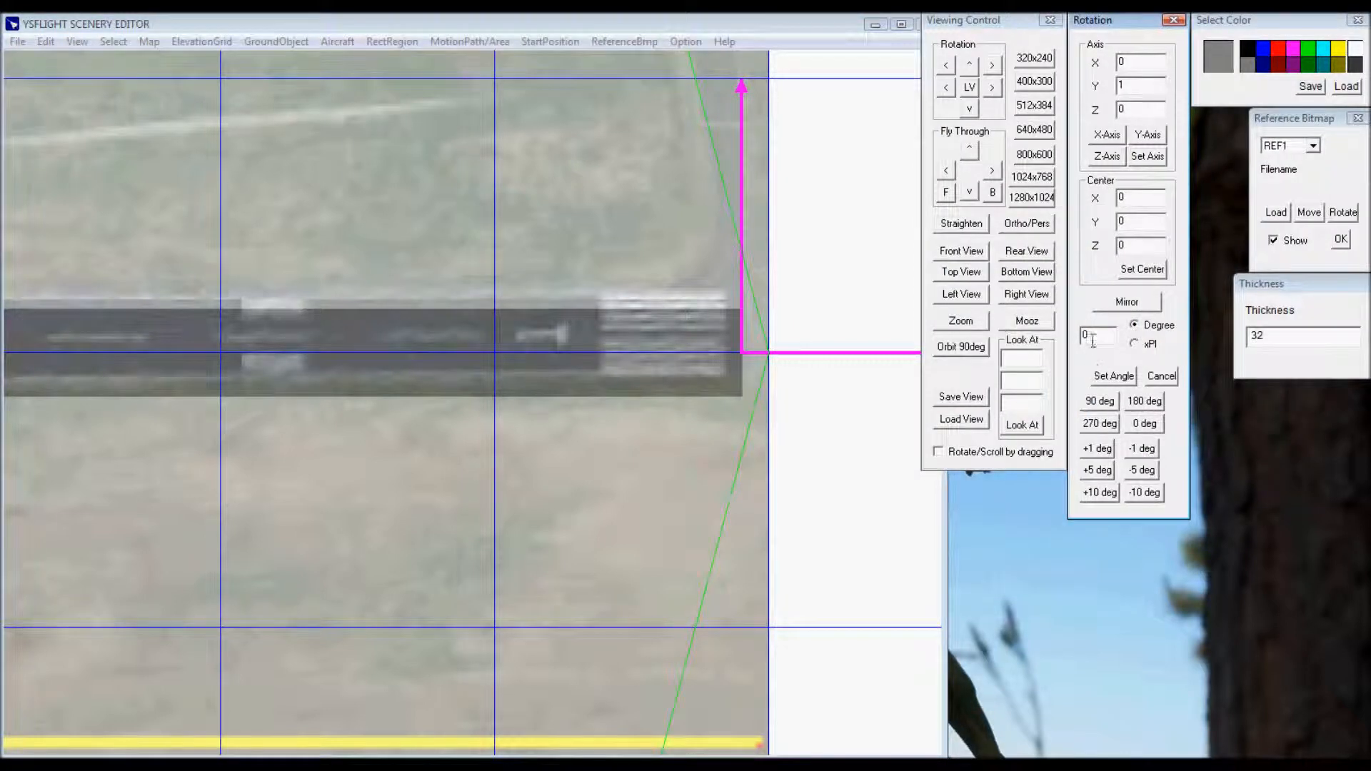
pyautogui.write('-0.3')
pyautogui.click(1111, 377)
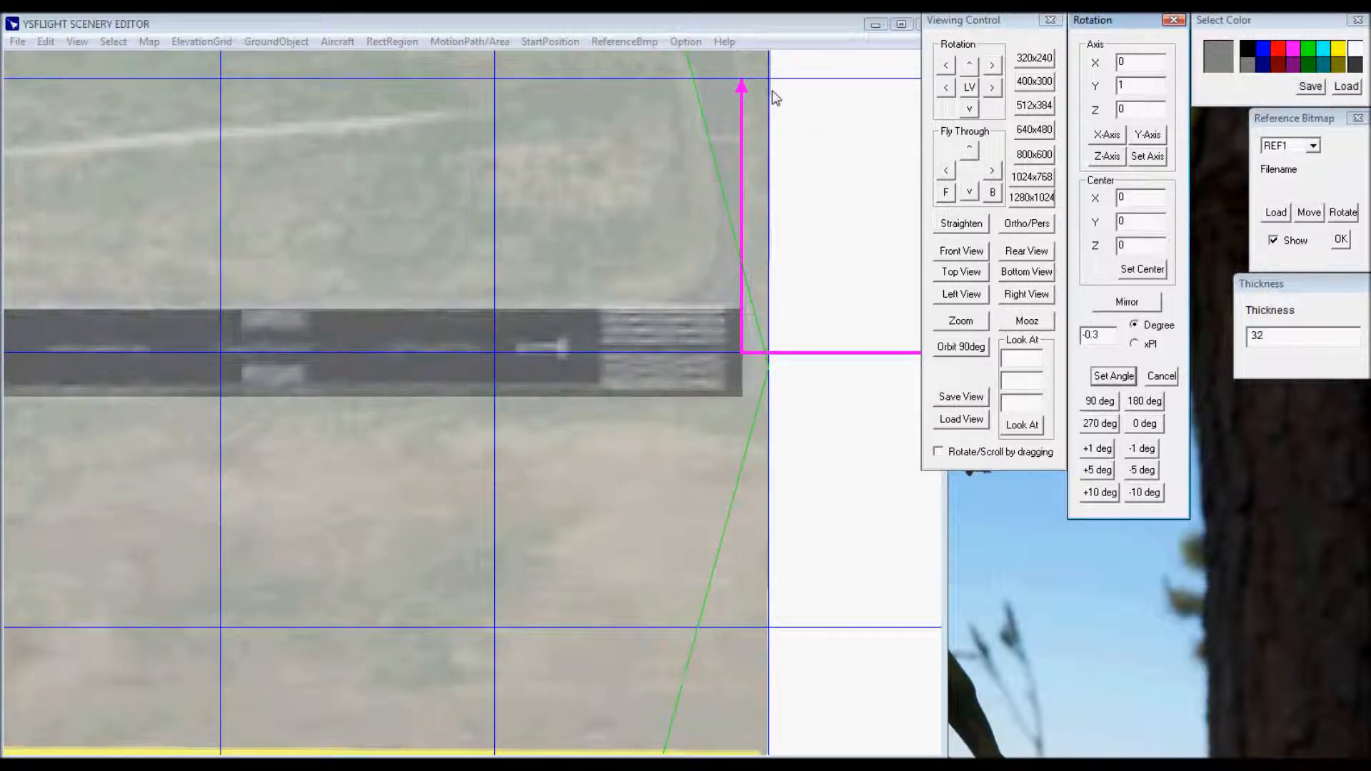
pyautogui.click(720, 29)
pyautogui.press('Escape')
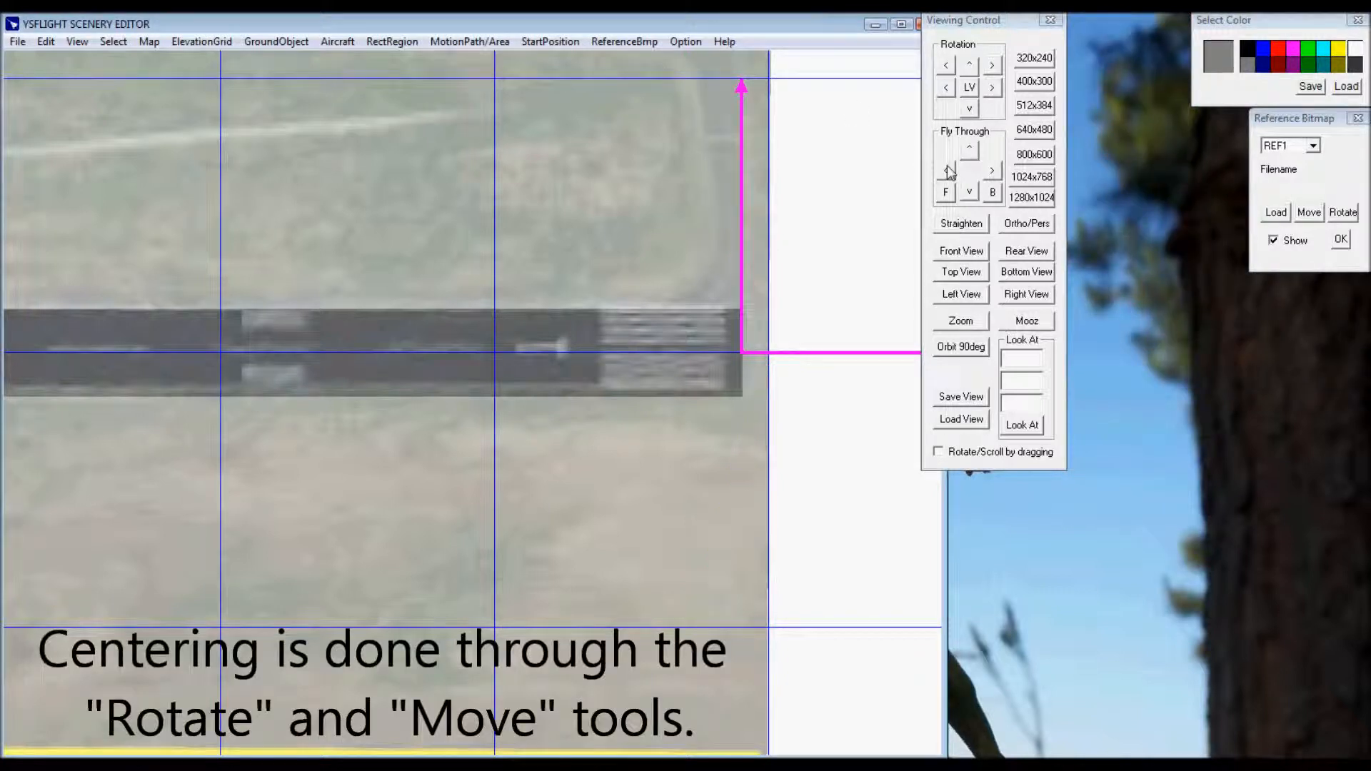
# Define the reference bitmap's box by center and size, and set the center's third coordinate to 01.
pyautogui.click(1305, 213)
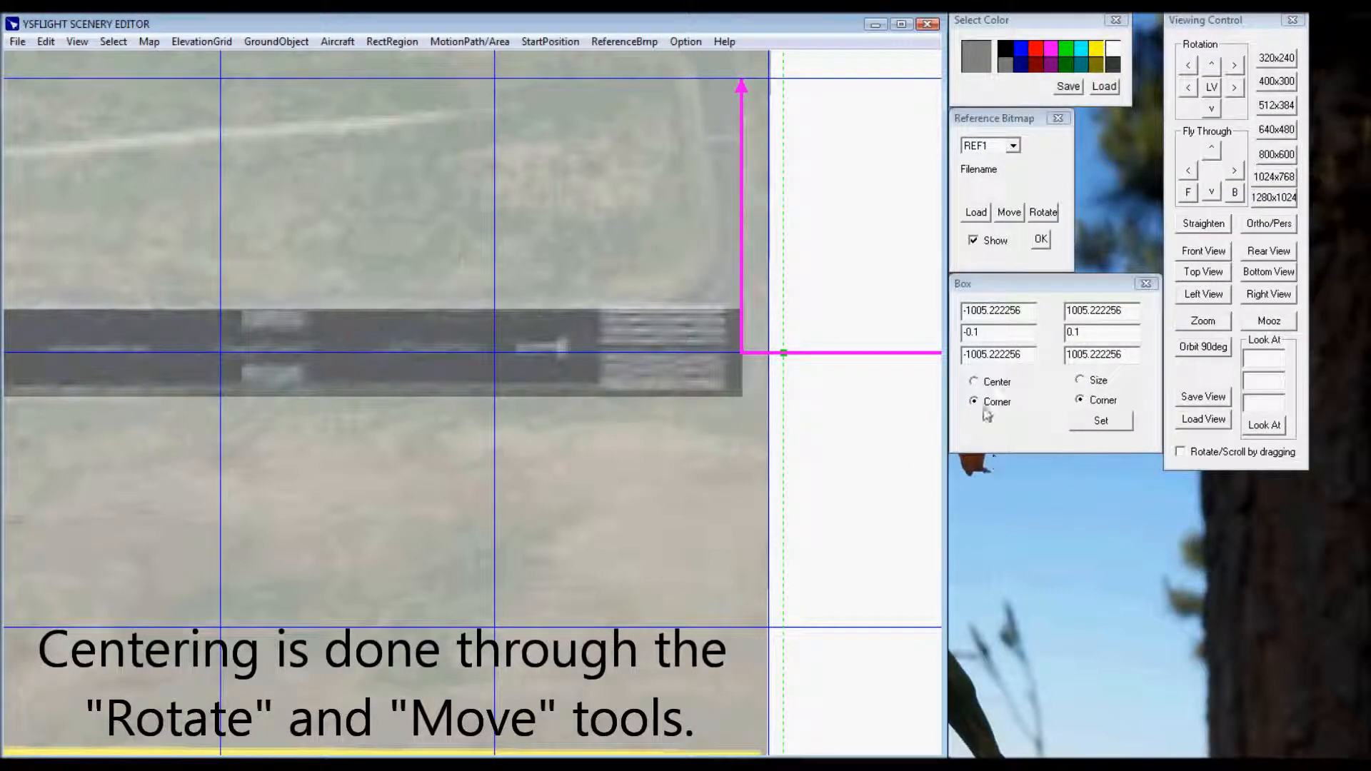
pyautogui.click(990, 392)
pyautogui.click(993, 383)
pyautogui.click(1098, 381)
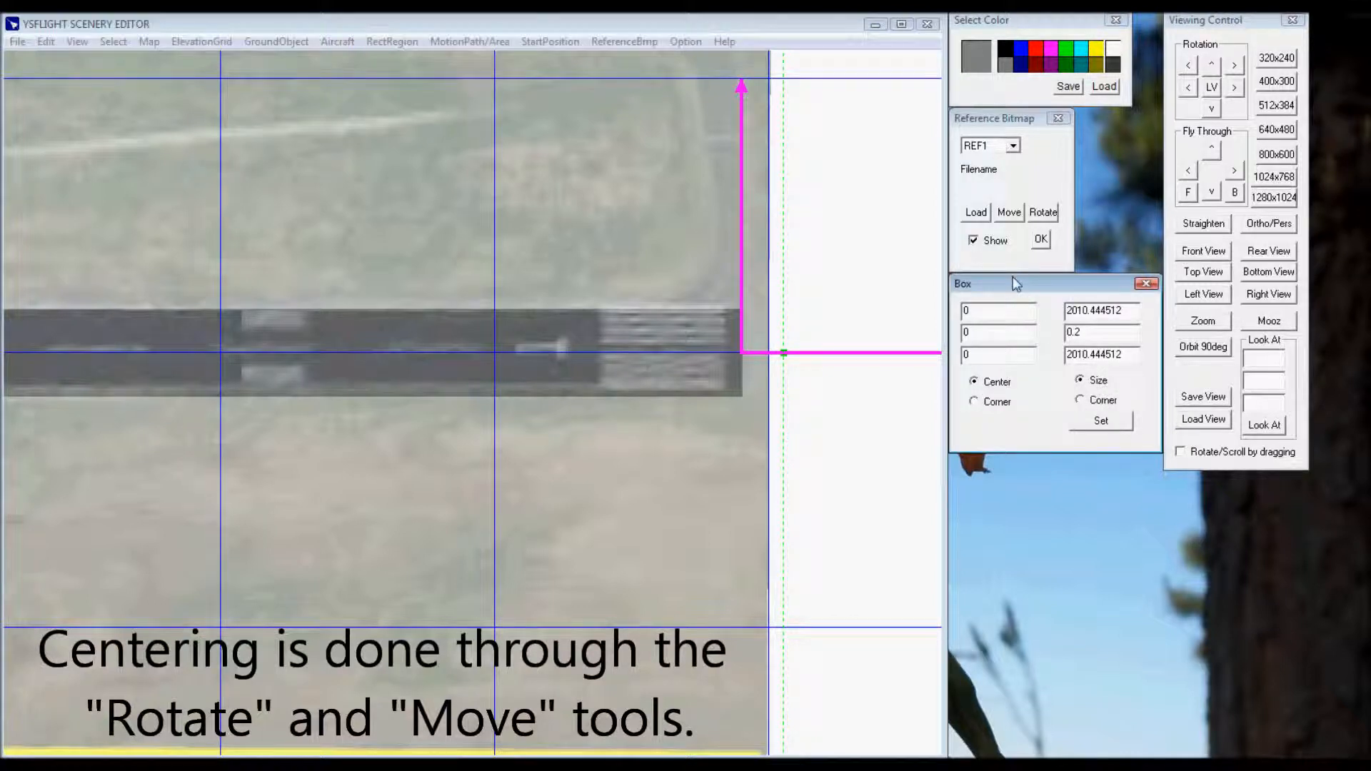
pyautogui.click(1100, 421)
pyautogui.click(644, 222)
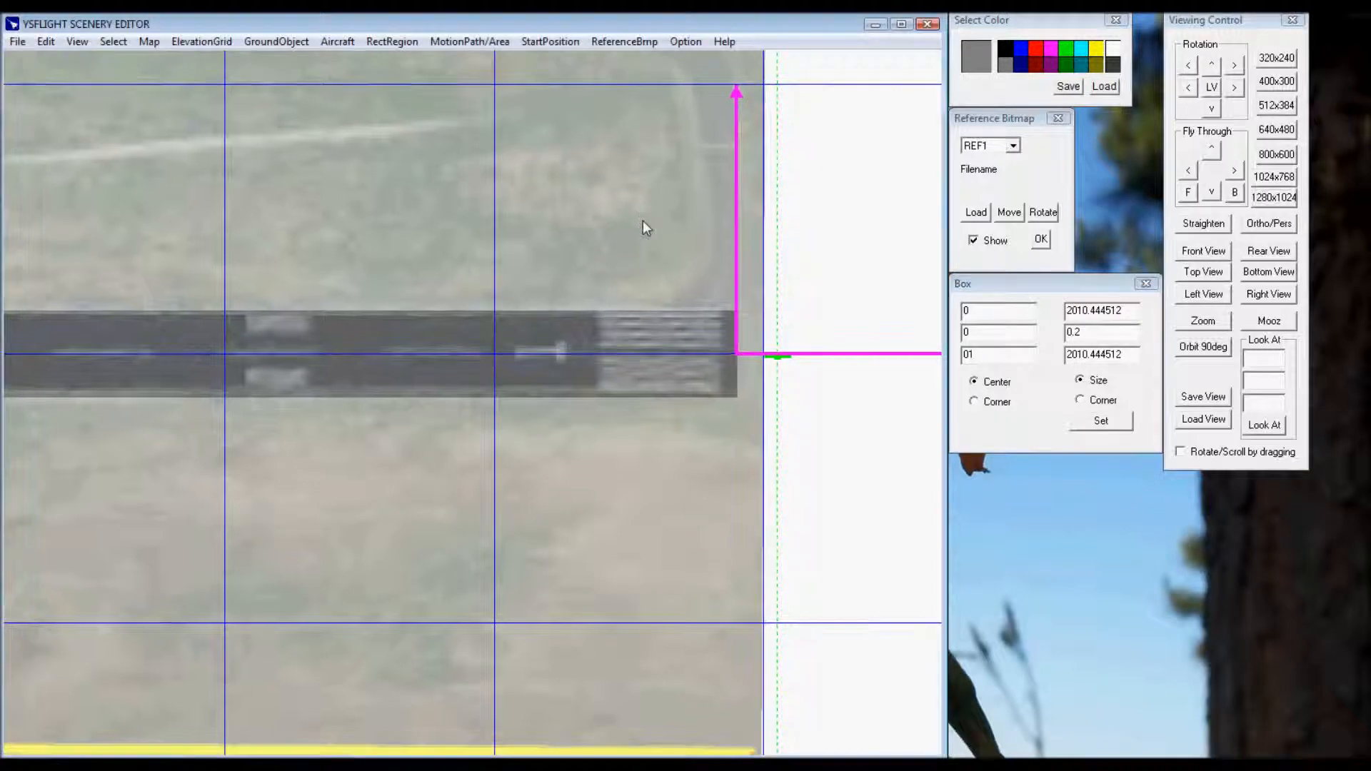
# Set the third coordinate of the reference bitmap's center to 2 and check the alignment along the runway.
pyautogui.scroll(-3, 642, 221)
pyautogui.moveTo(987, 352); pyautogui.dragTo(899, 353)
pyautogui.write('2')
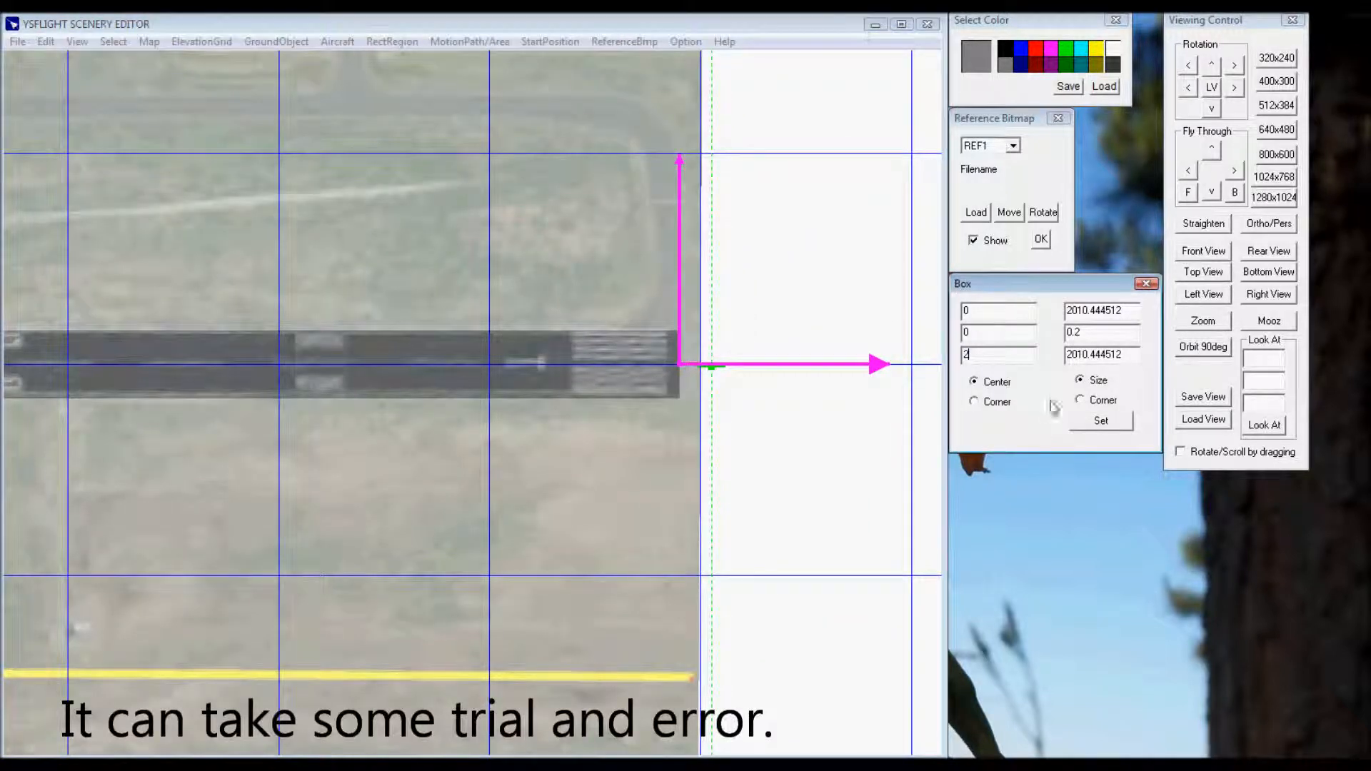
pyautogui.click(1100, 421)
pyautogui.click(420, 293)
pyautogui.keyDown('ctrl'); pyautogui.moveTo(417, 289); pyautogui.dragTo(1016, 293); pyautogui.keyUp('ctrl')
pyautogui.keyDown('ctrl'); pyautogui.moveTo(365, 290); pyautogui.dragTo(888, 293); pyautogui.keyUp('ctrl')
pyautogui.keyDown('ctrl'); pyautogui.moveTo(315, 292); pyautogui.dragTo(909, 294); pyautogui.keyUp('ctrl')
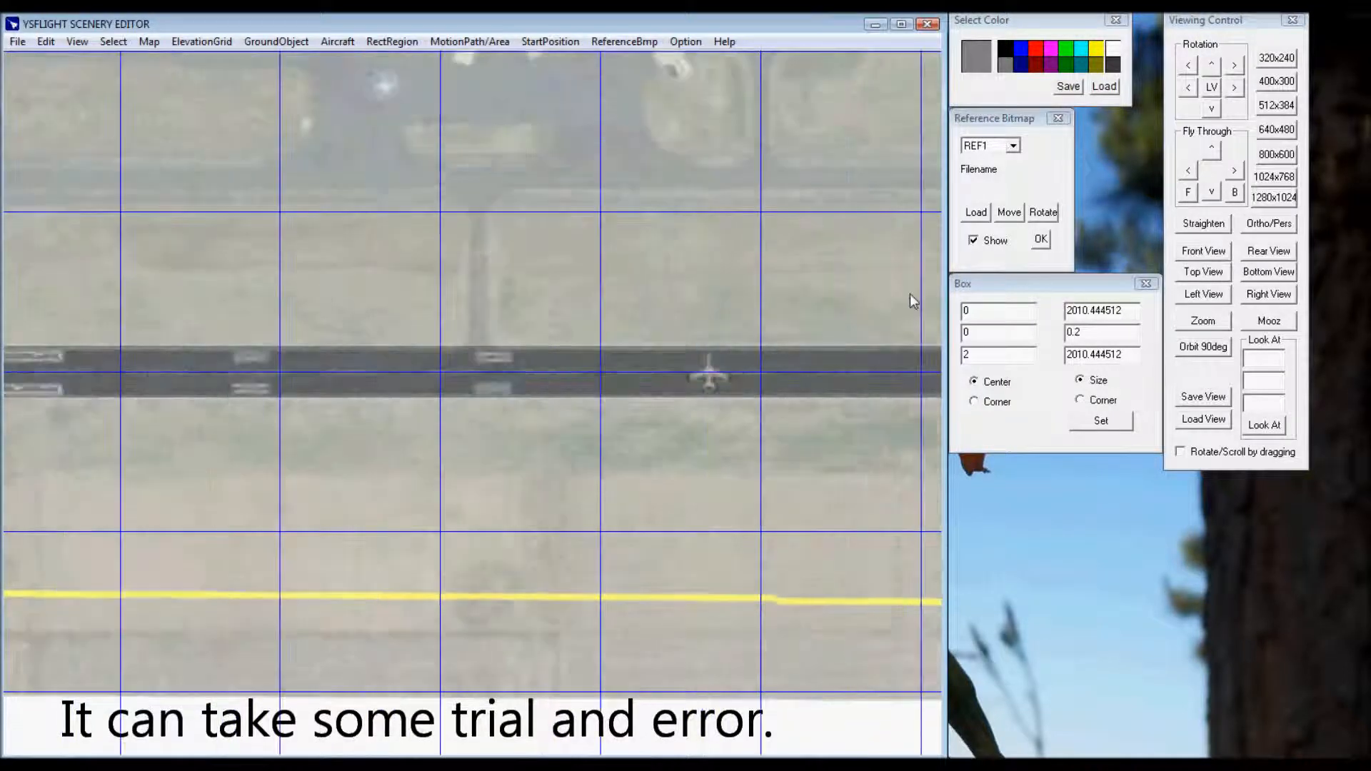
pyautogui.keyDown('ctrl'); pyautogui.moveTo(357, 297); pyautogui.dragTo(918, 294); pyautogui.keyUp('ctrl')
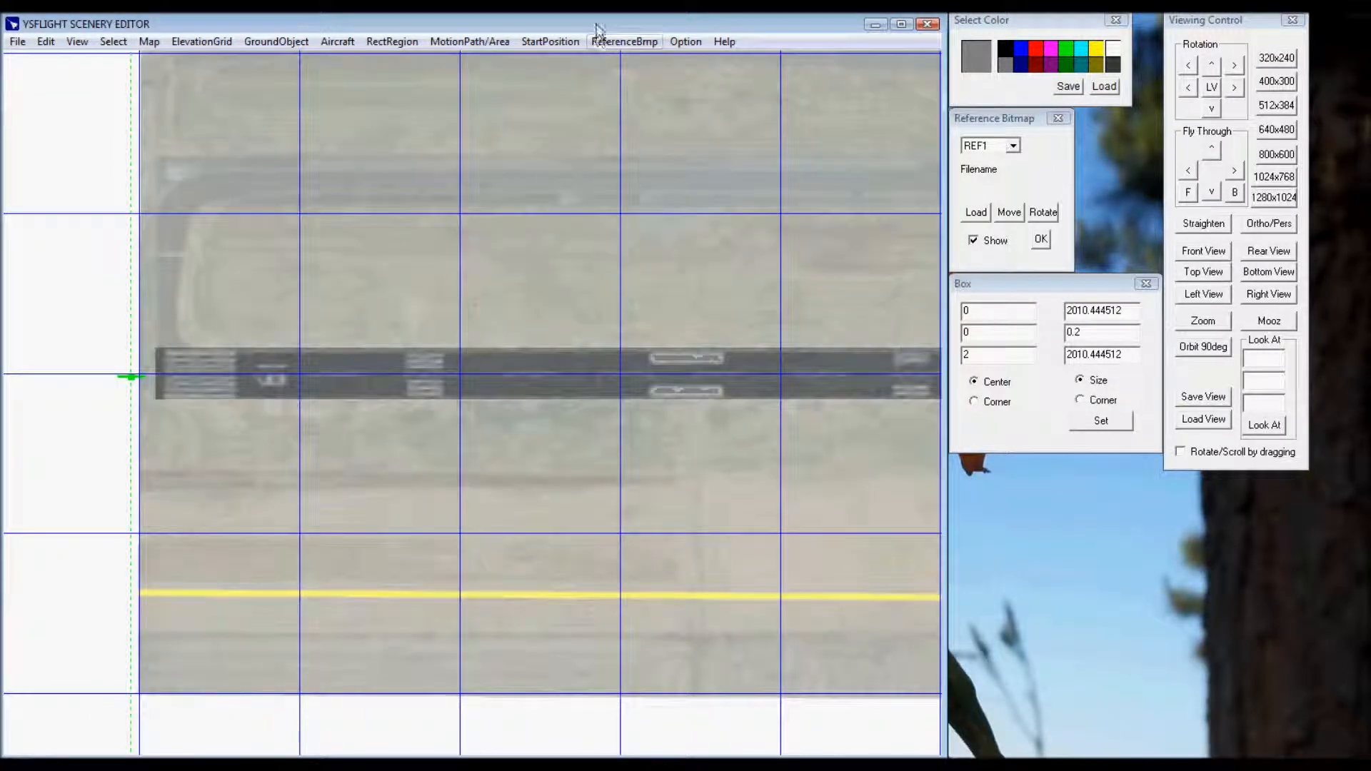
# Start a thick line of thickness 1 for the runway's edge, with its first point at -985, 0, -15.
pyautogui.keyDown('ctrl'); pyautogui.moveTo(393, 374); pyautogui.dragTo(603, 374); pyautogui.keyUp('ctrl')
pyautogui.keyDown('ctrl'); pyautogui.keyDown('shift'); pyautogui.moveTo(606, 472); pyautogui.dragTo(451, 465); pyautogui.keyUp('shift'); pyautogui.keyUp('ctrl')
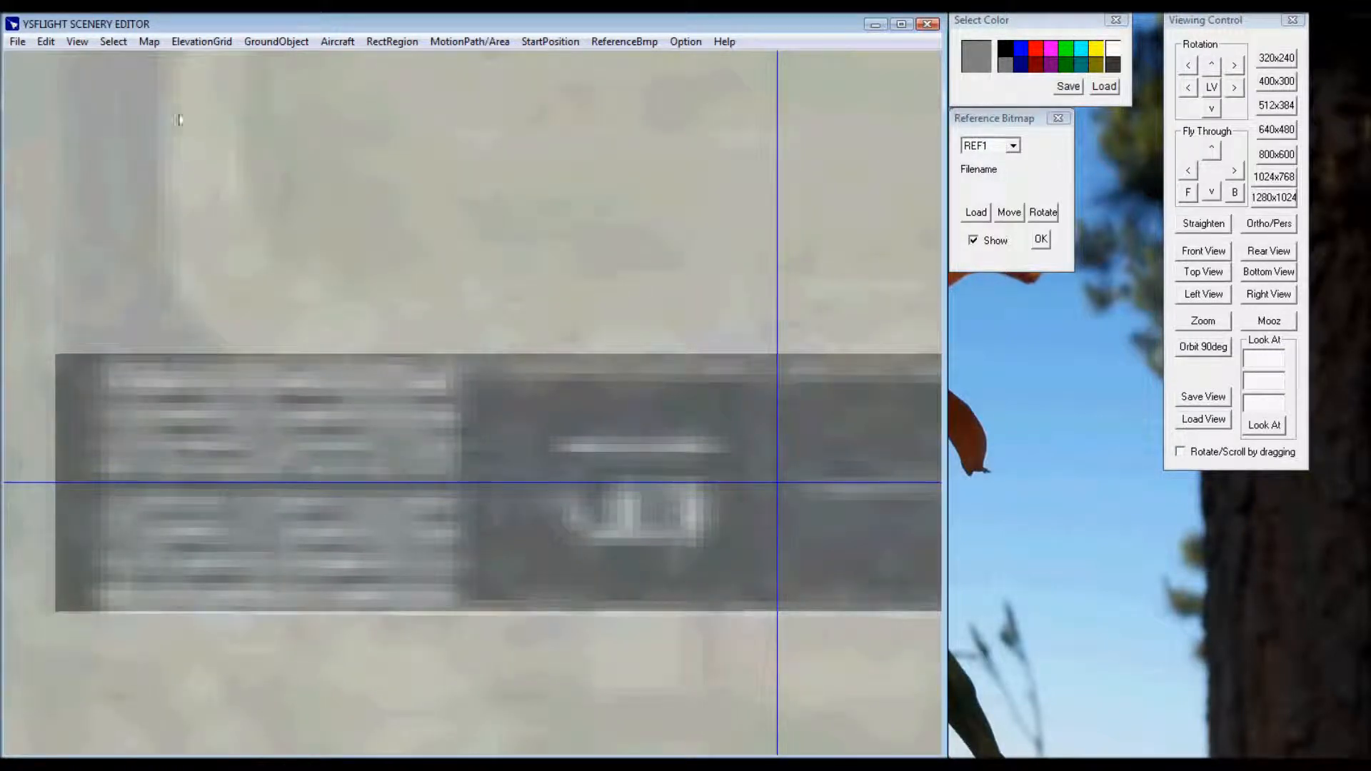
pyautogui.click(148, 43)
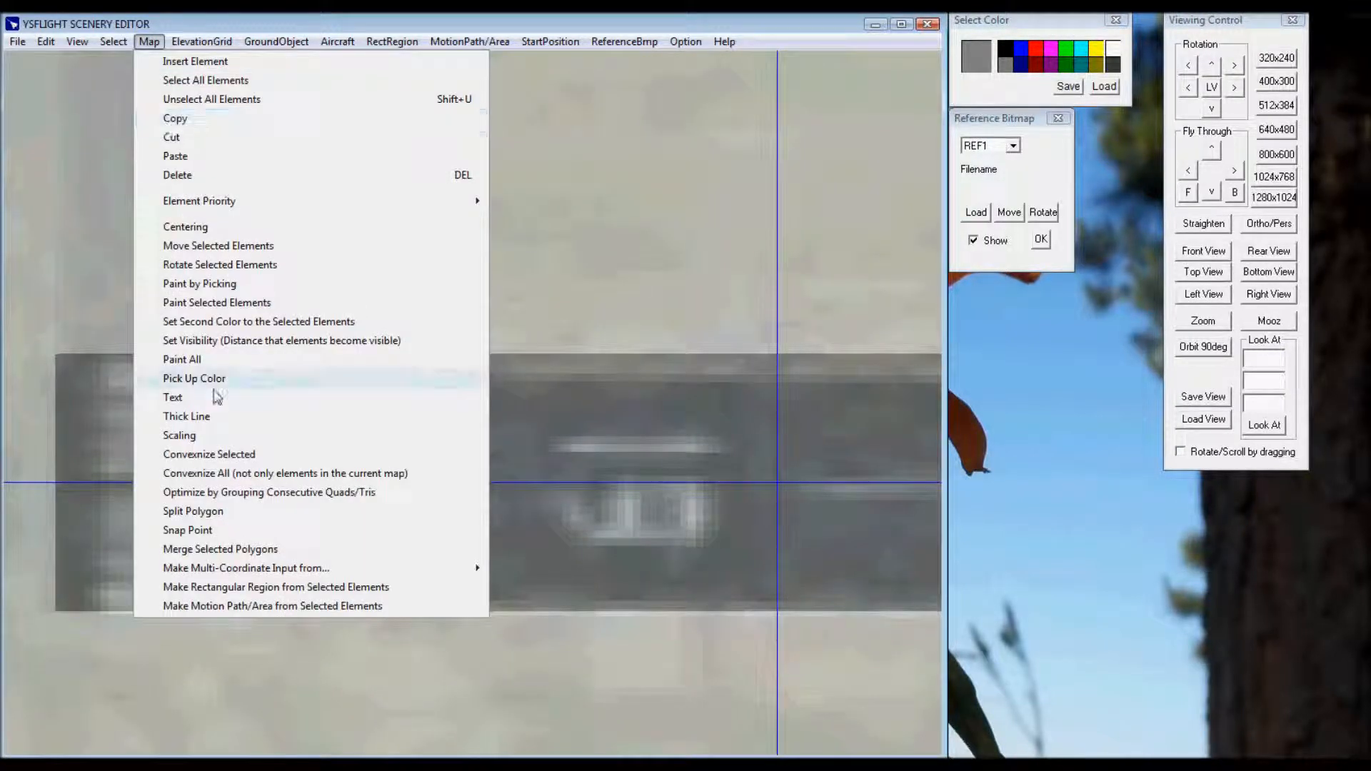
pyautogui.click(285, 422)
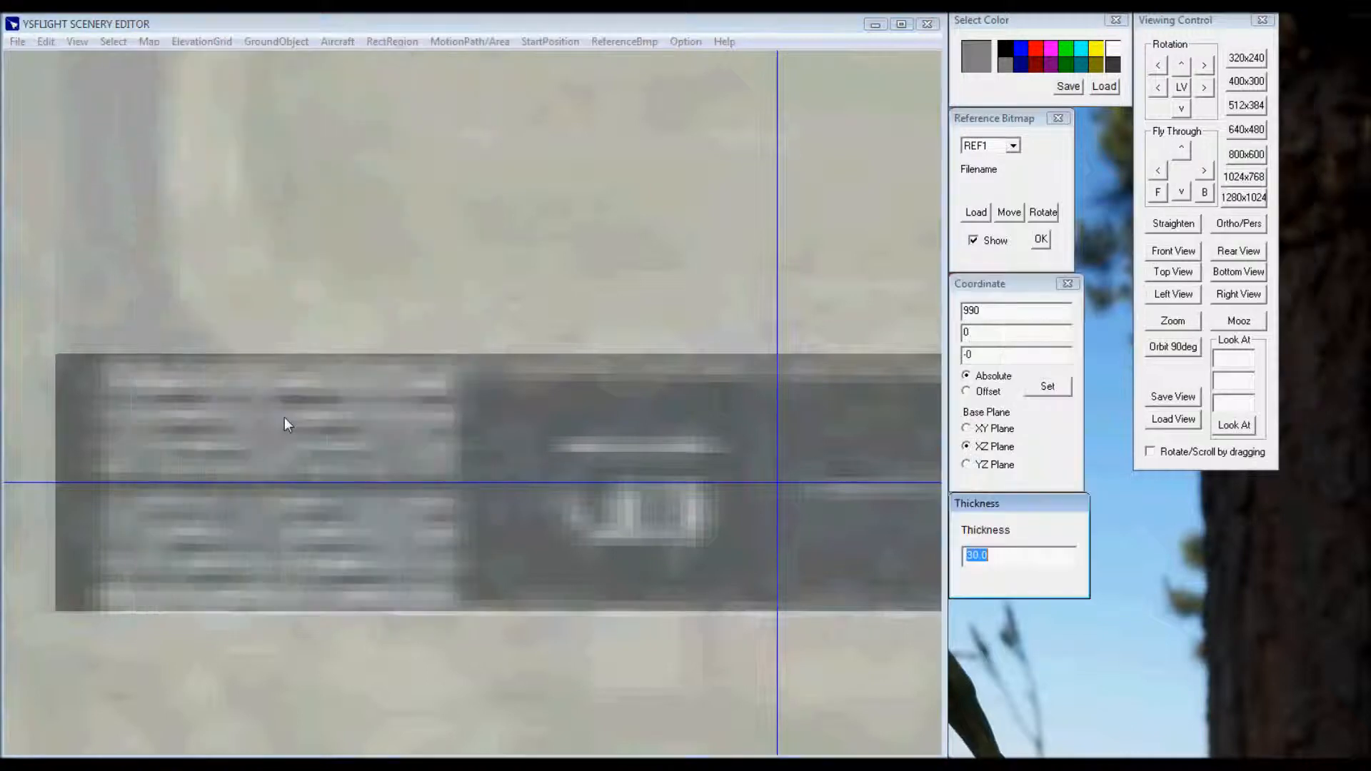
pyautogui.write('1')
pyautogui.moveTo(109, 378); pyautogui.dragTo(105, 360)
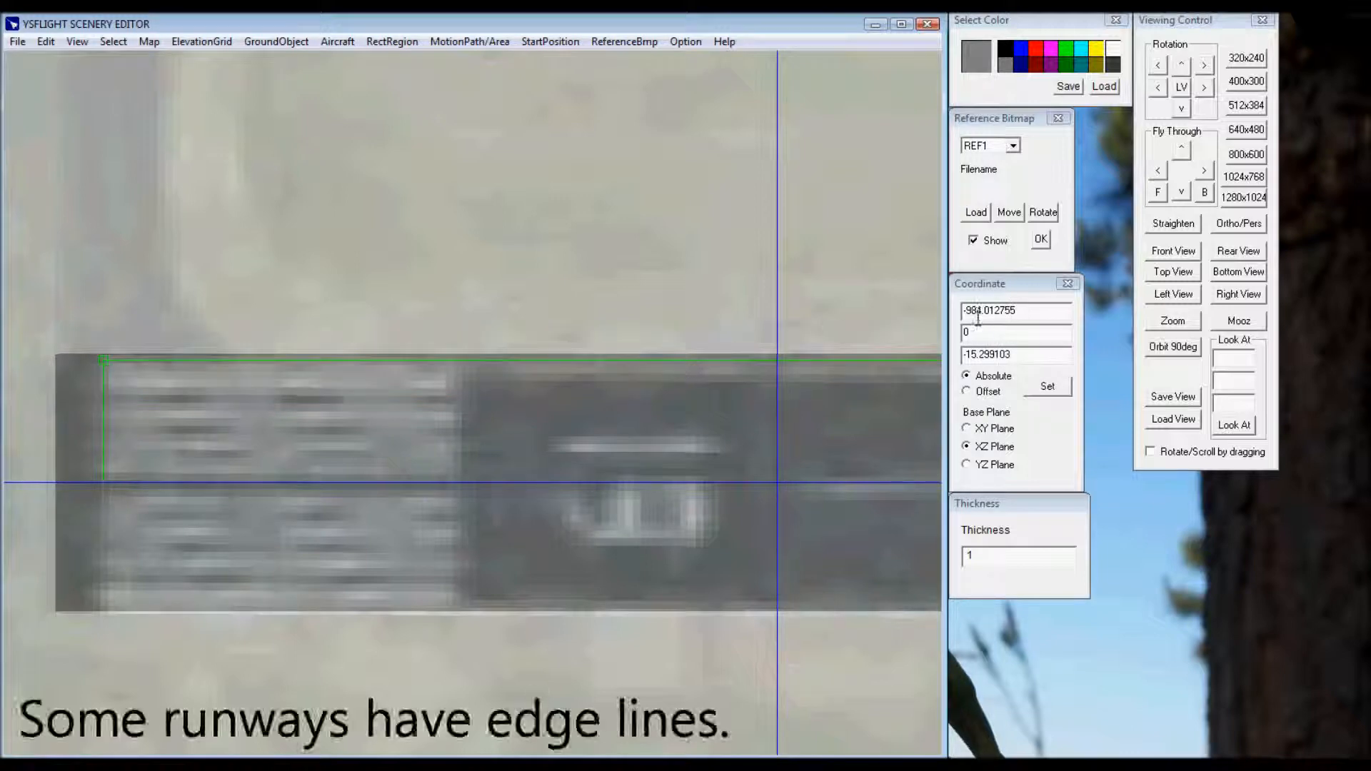
pyautogui.doubleClick(968, 354)
pyautogui.write('-15')
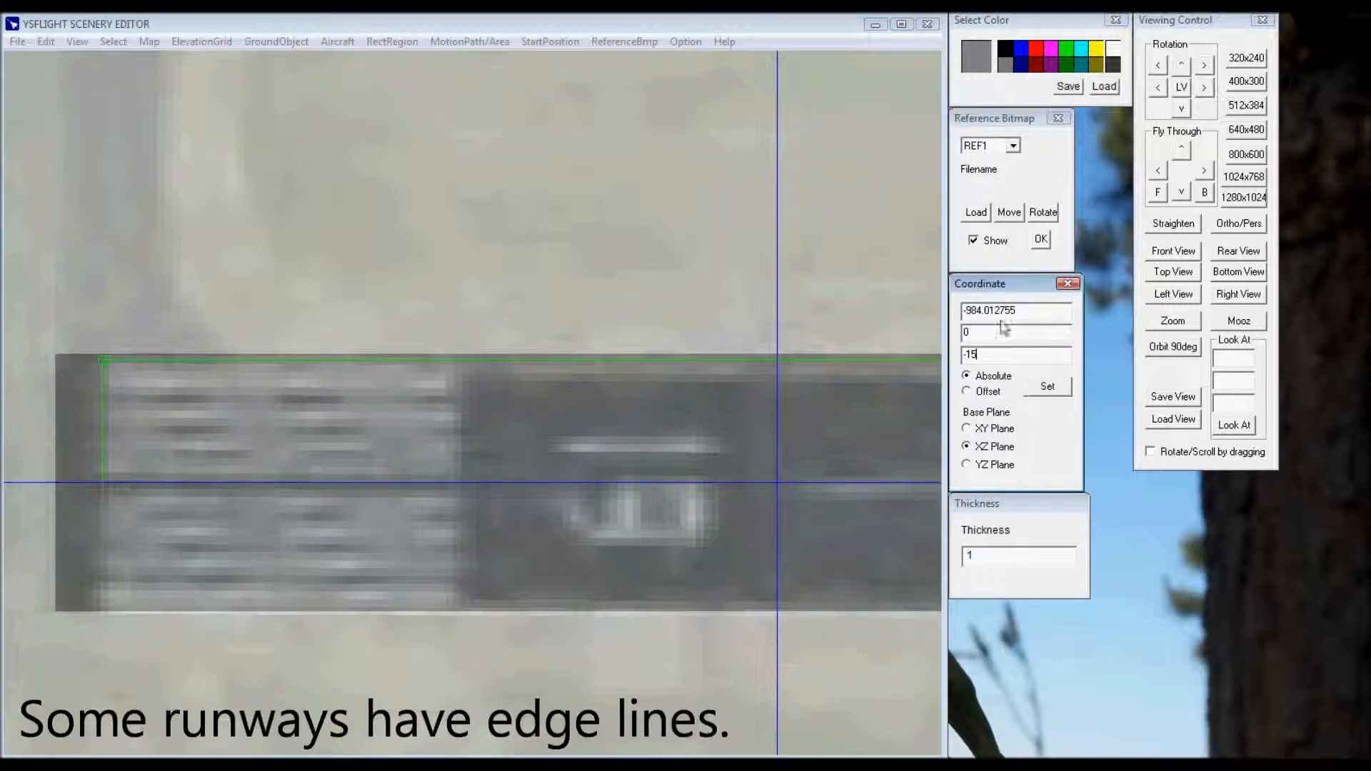
pyautogui.moveTo(981, 313); pyautogui.dragTo(1040, 320)
pyautogui.write('5')
pyautogui.click(1047, 386)
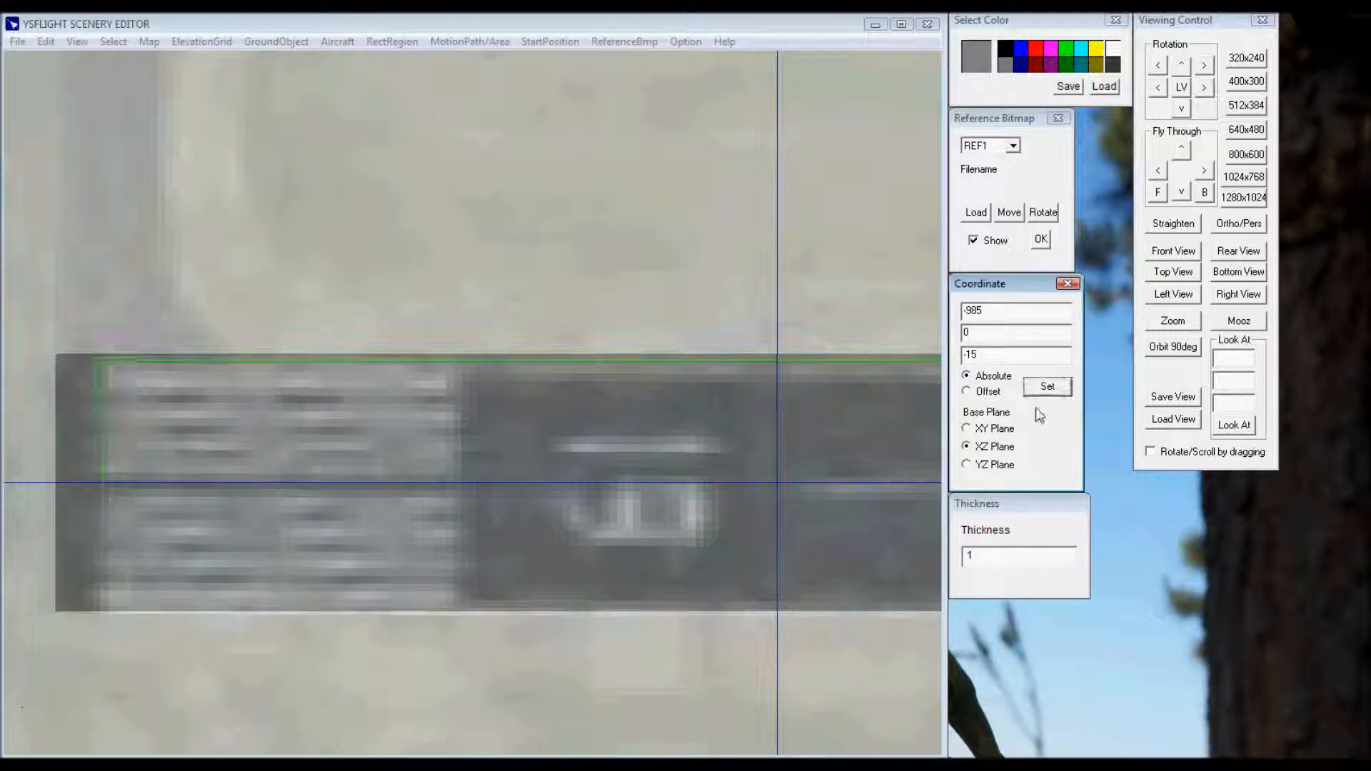
# Place the edge line's second point at 985, 0, -15.
pyautogui.click(650, 29)
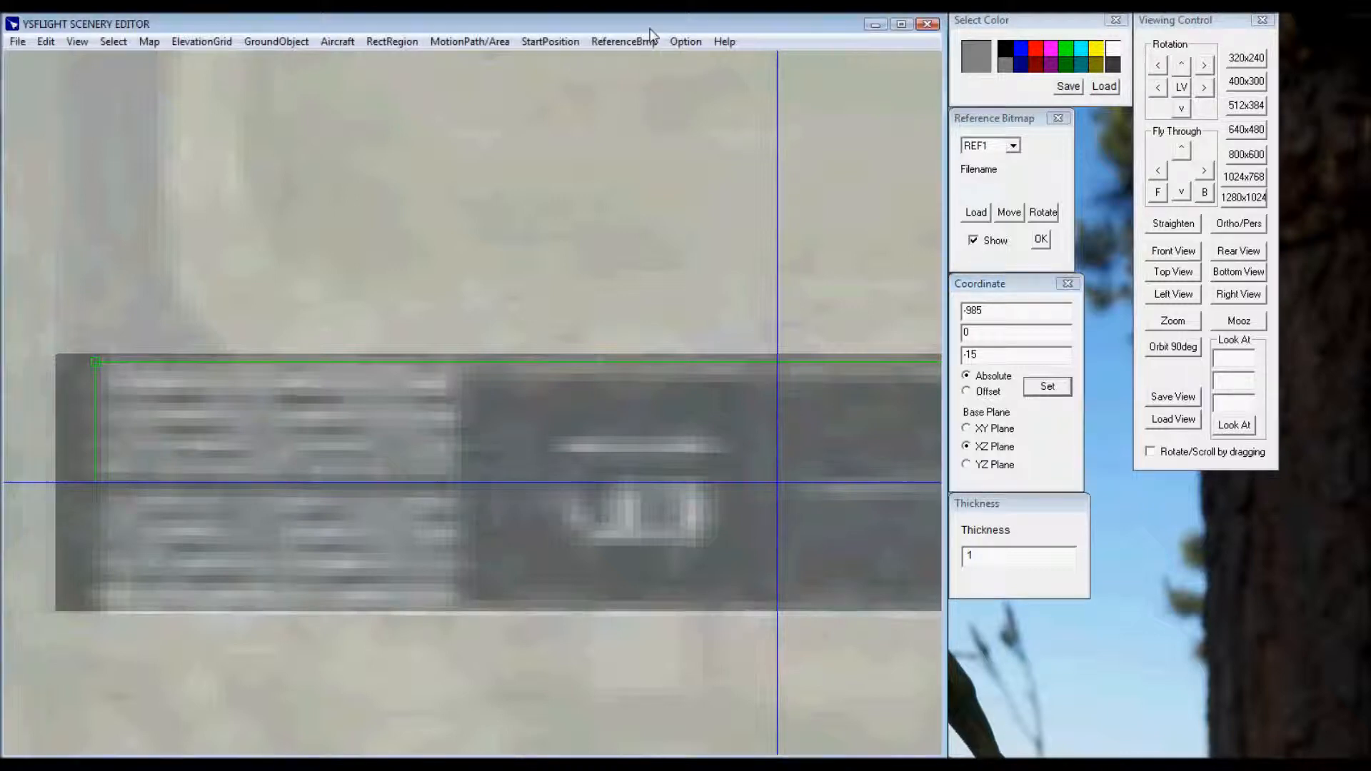
pyautogui.click(965, 310)
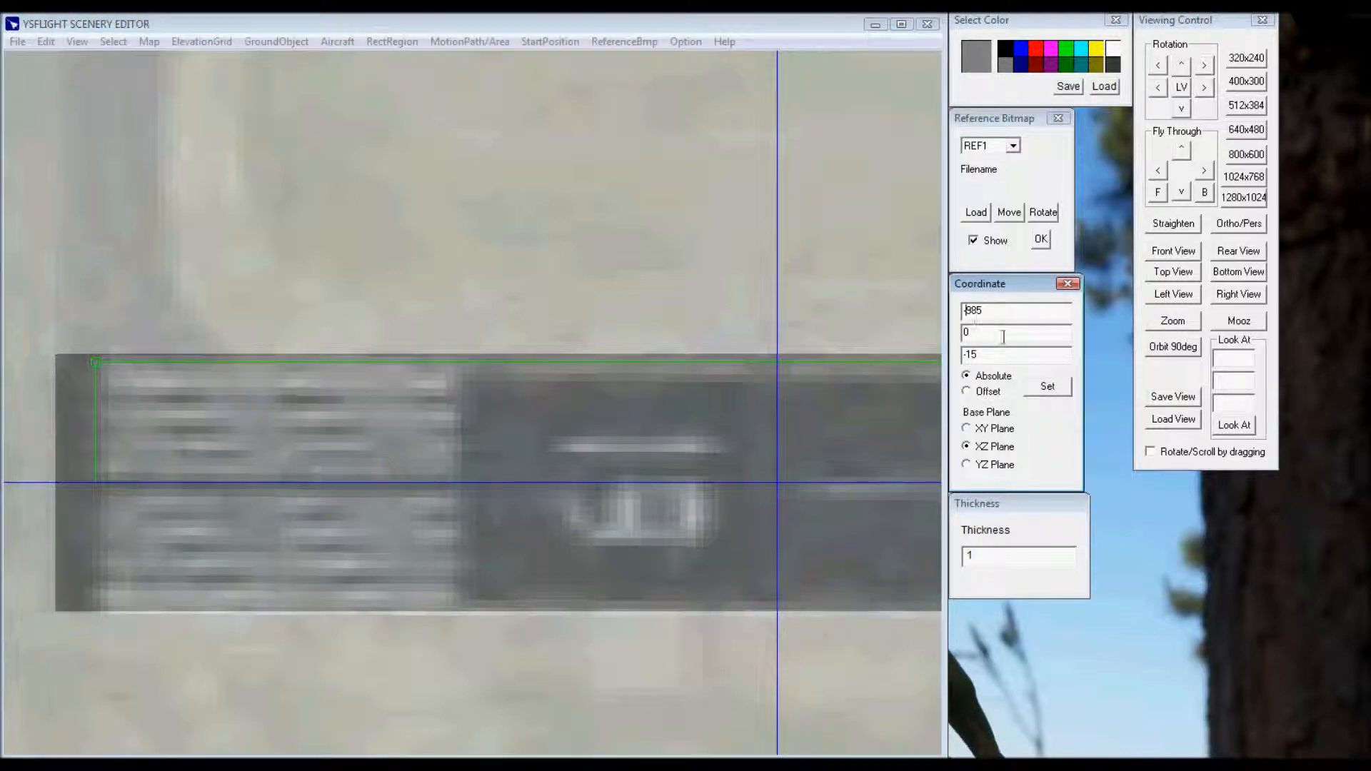
pyautogui.click(1058, 392)
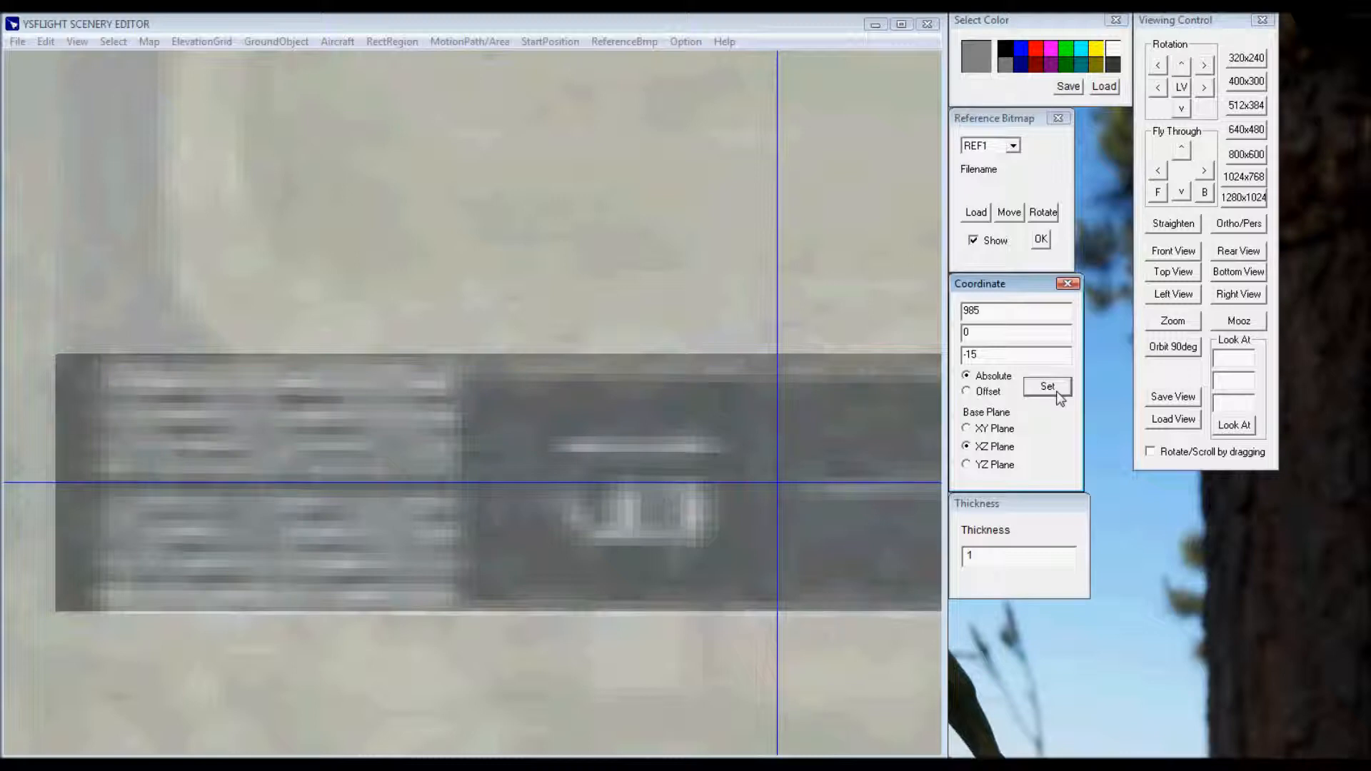
# Finish the runway edge line and give it a light grey color with RGB 192, 192, 192.
pyautogui.click(739, 27)
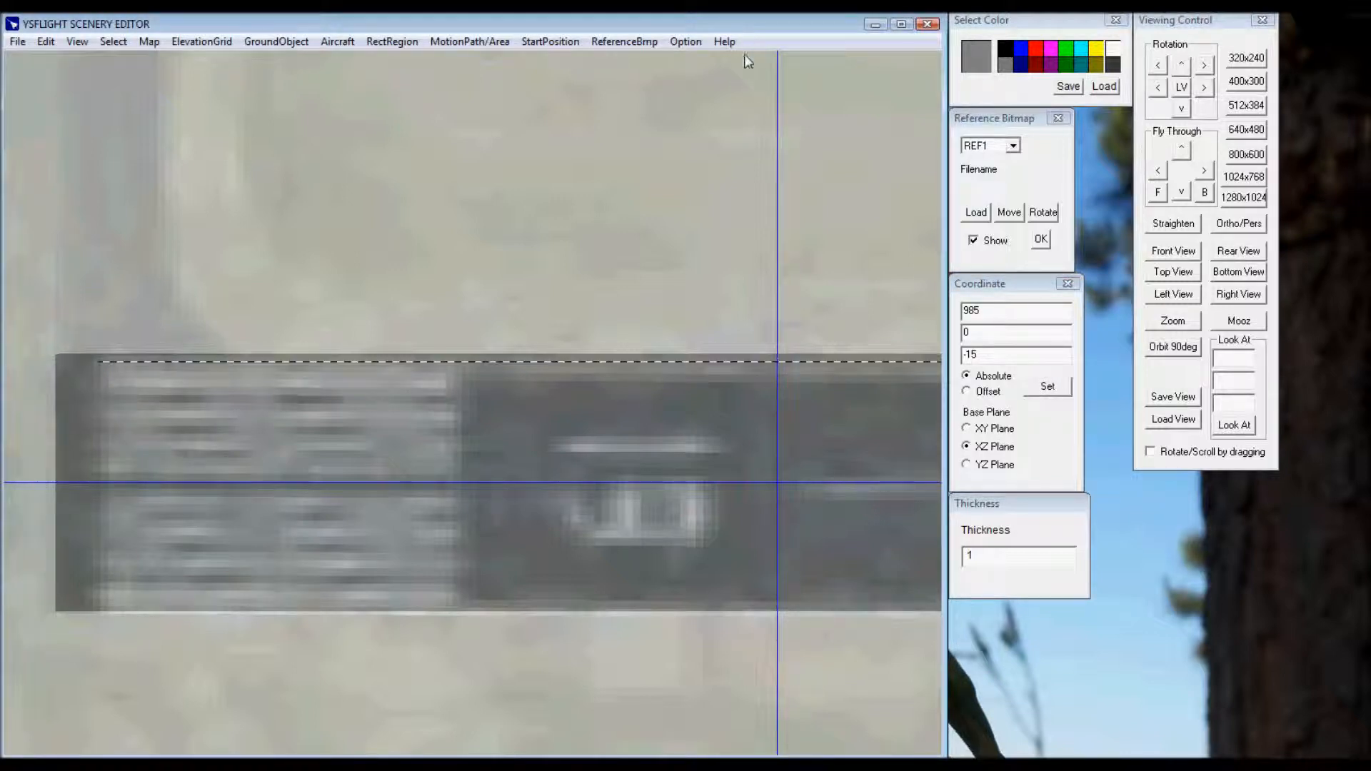
pyautogui.click(976, 66)
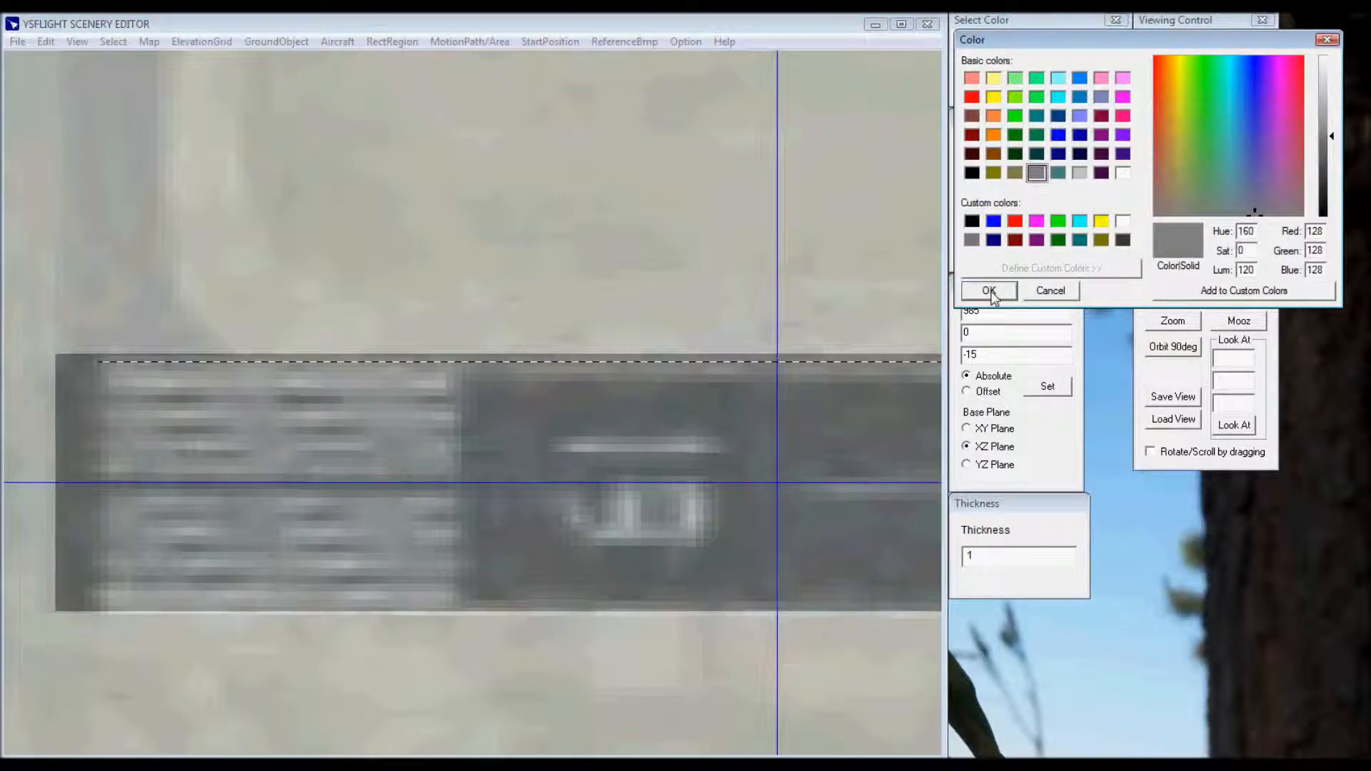
pyautogui.click(1079, 172)
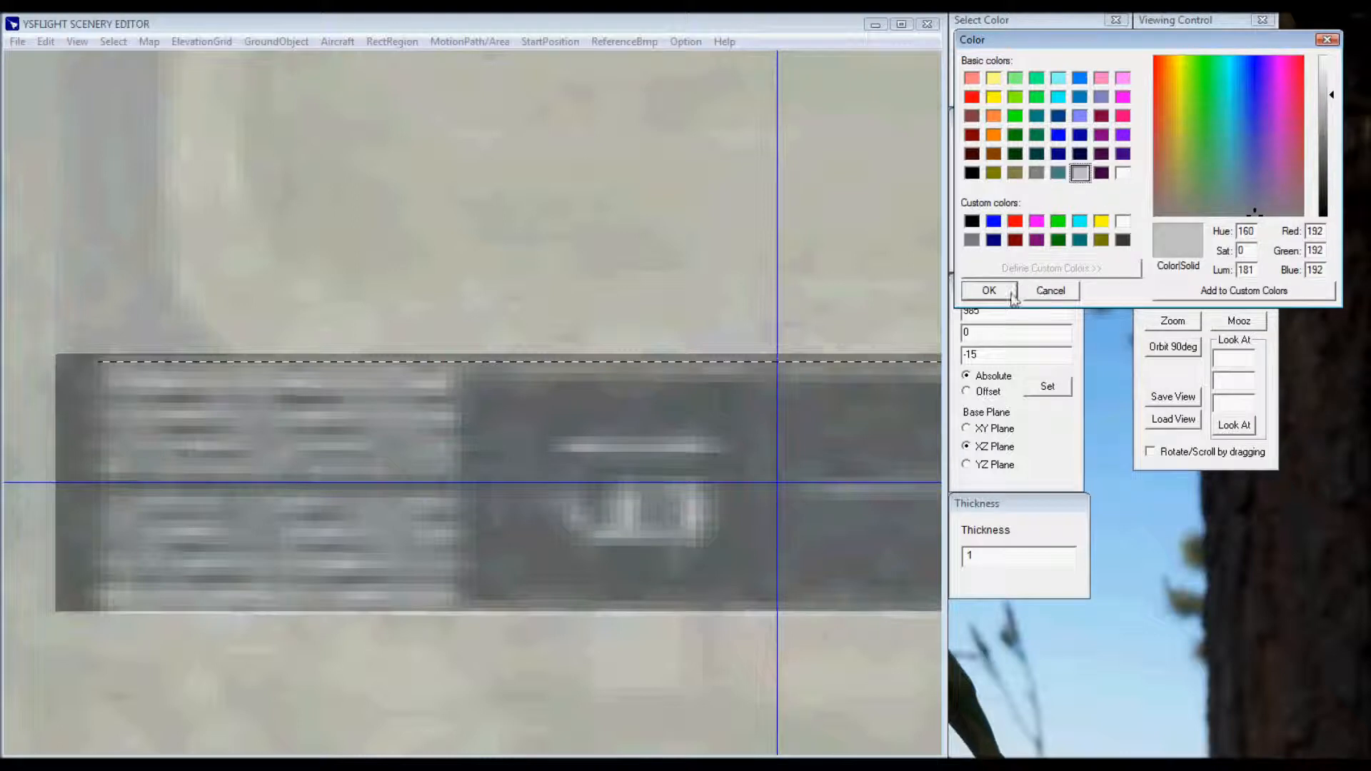
pyautogui.click(989, 290)
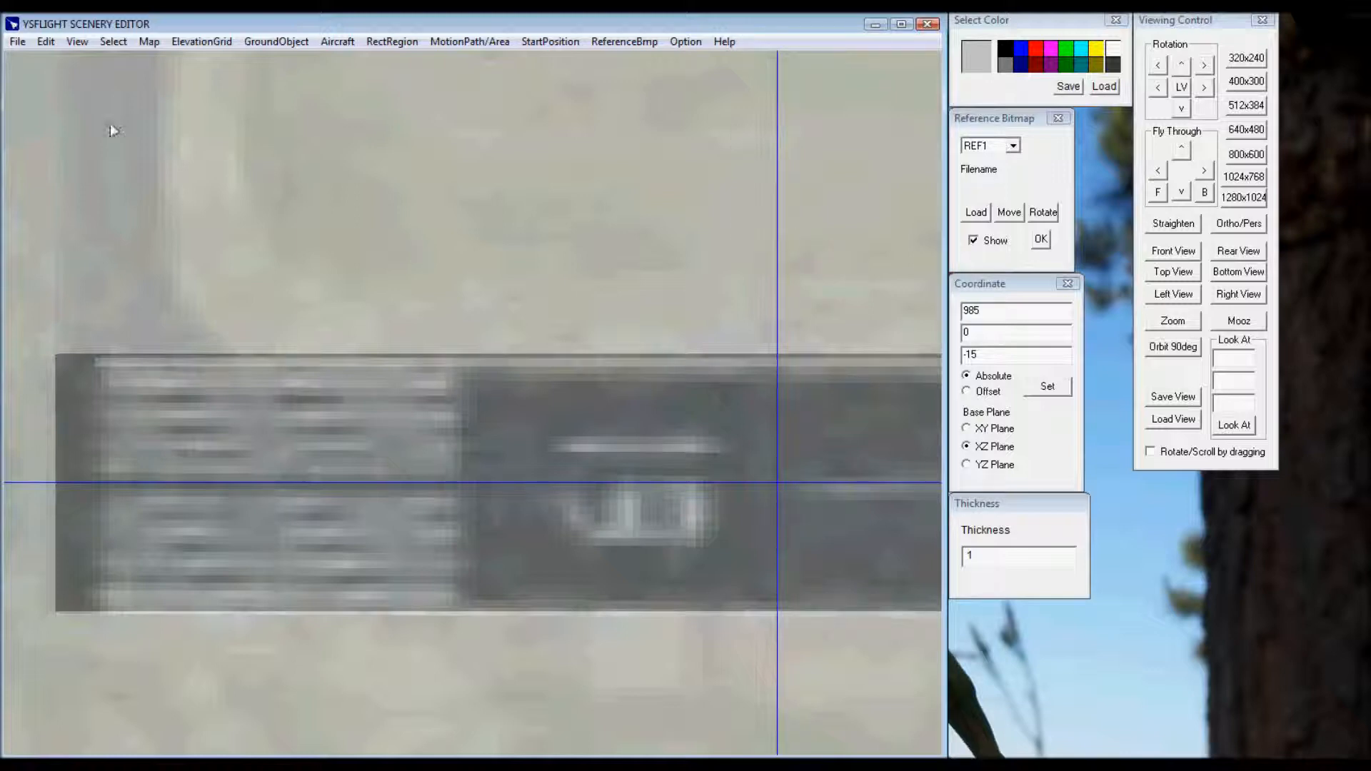
# Start a CENTER LINE element for the threshold stripes at the runway end, with its first point at -985, 0, -13.
pyautogui.click(143, 45)
pyautogui.click(178, 59)
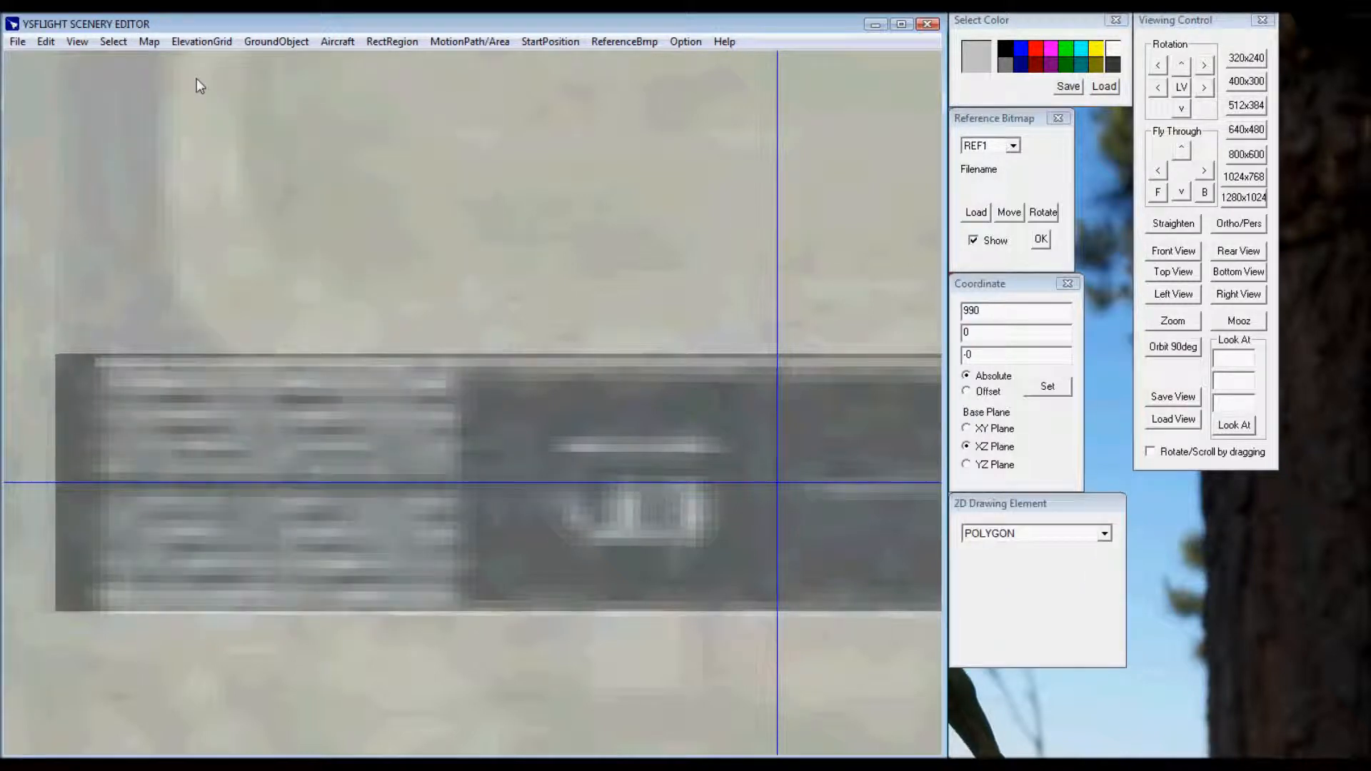
pyautogui.click(1041, 534)
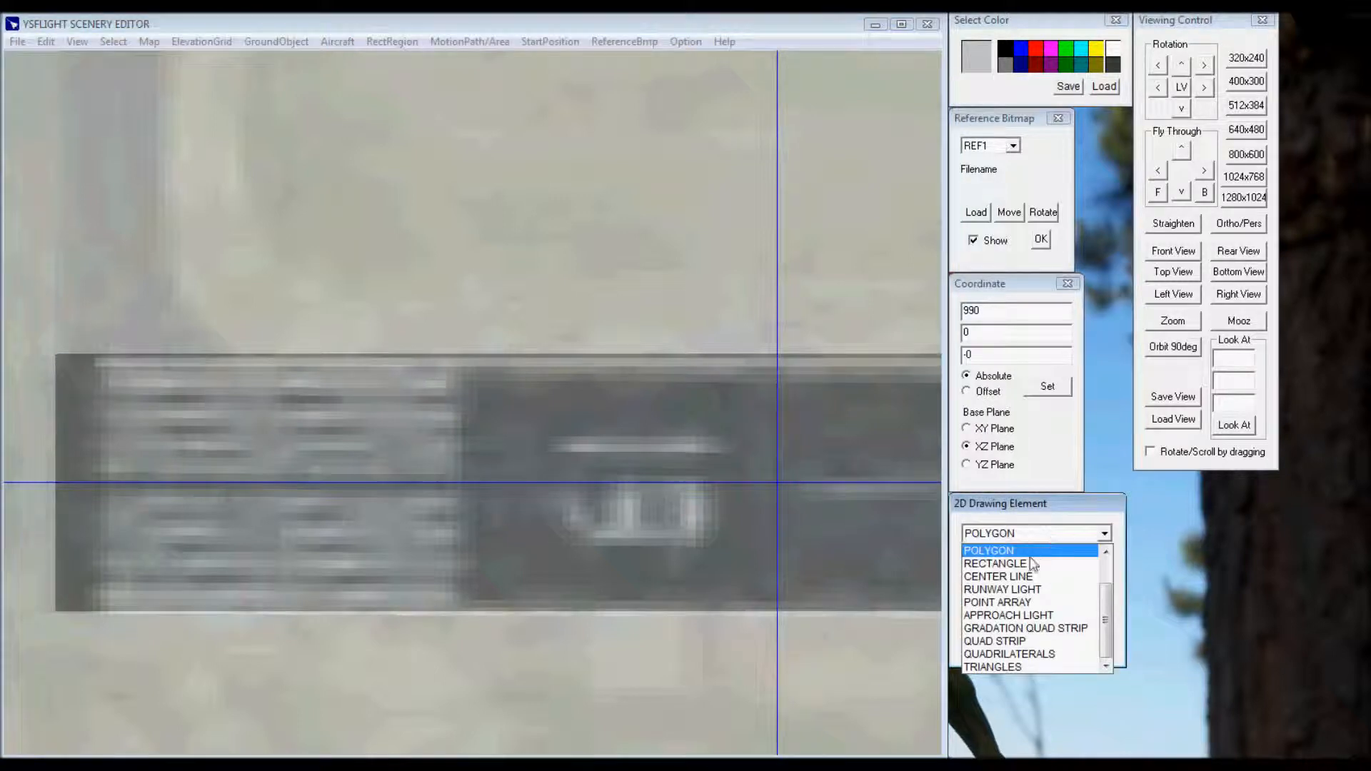
pyautogui.click(1026, 579)
pyautogui.click(102, 371)
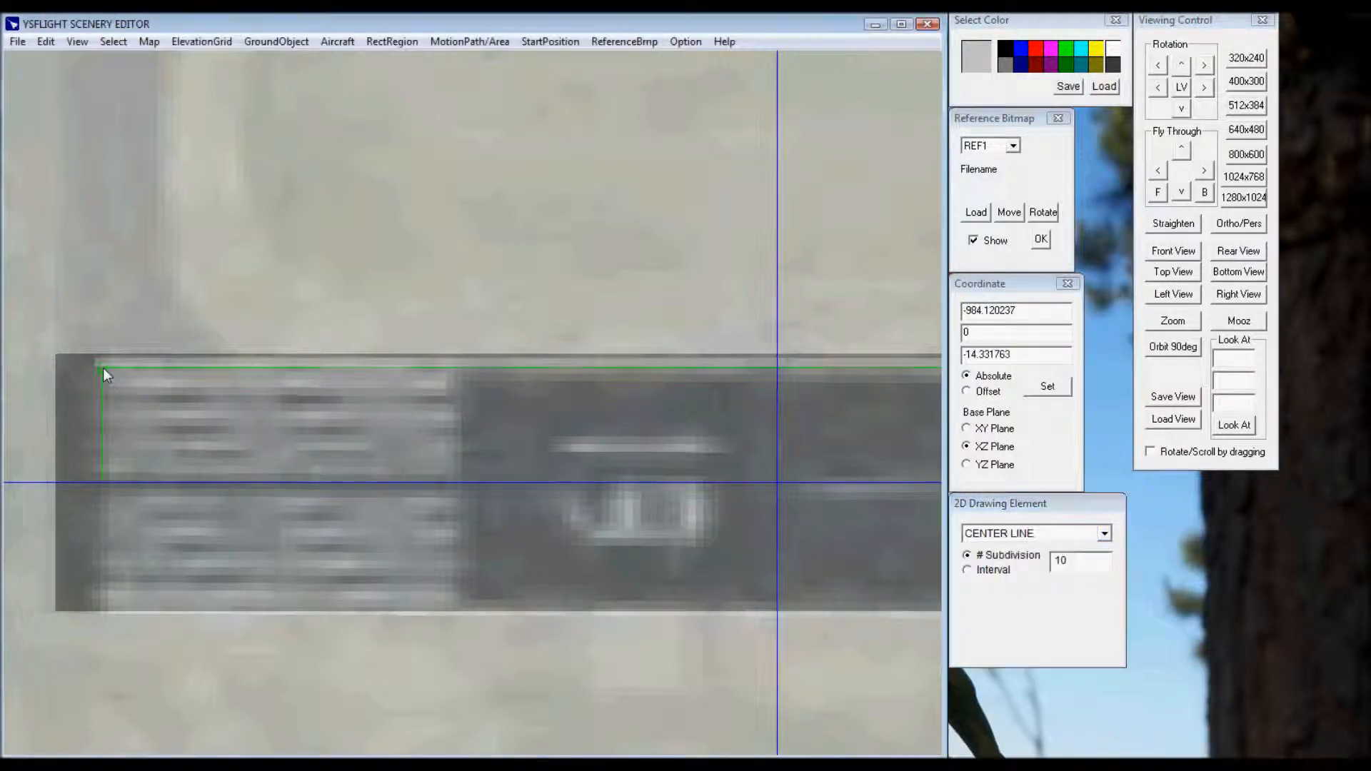
pyautogui.click(101, 373)
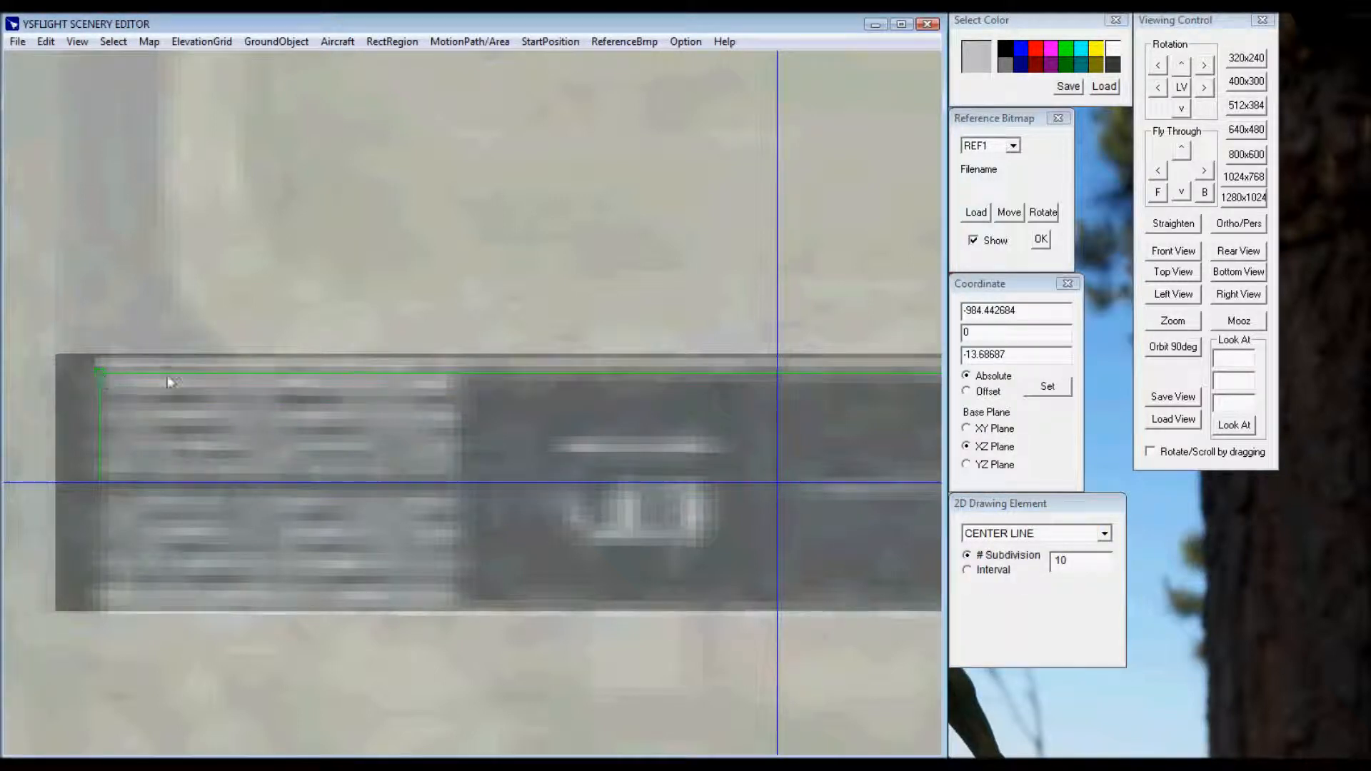
pyautogui.doubleClick(975, 310)
pyautogui.write('-985')
pyautogui.doubleClick(970, 356)
pyautogui.write('-13')
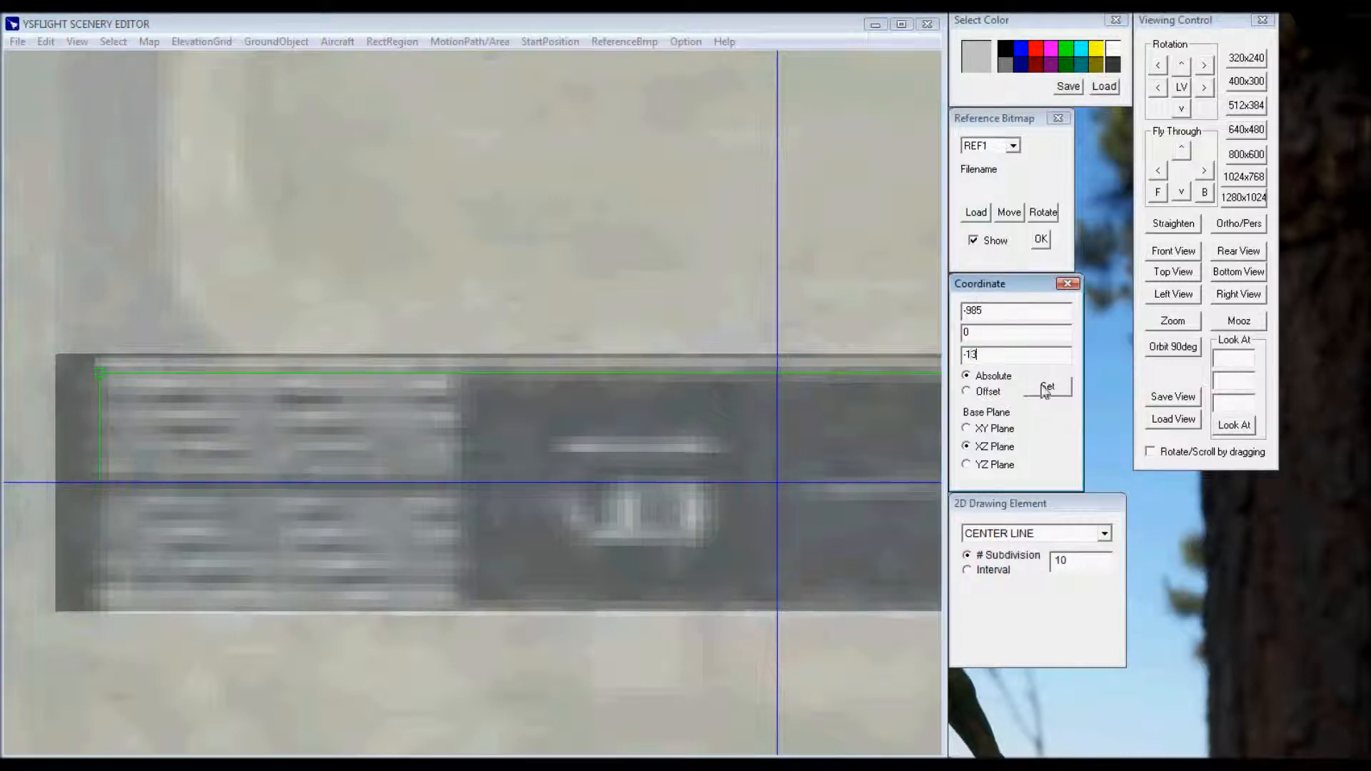
pyautogui.click(602, 26)
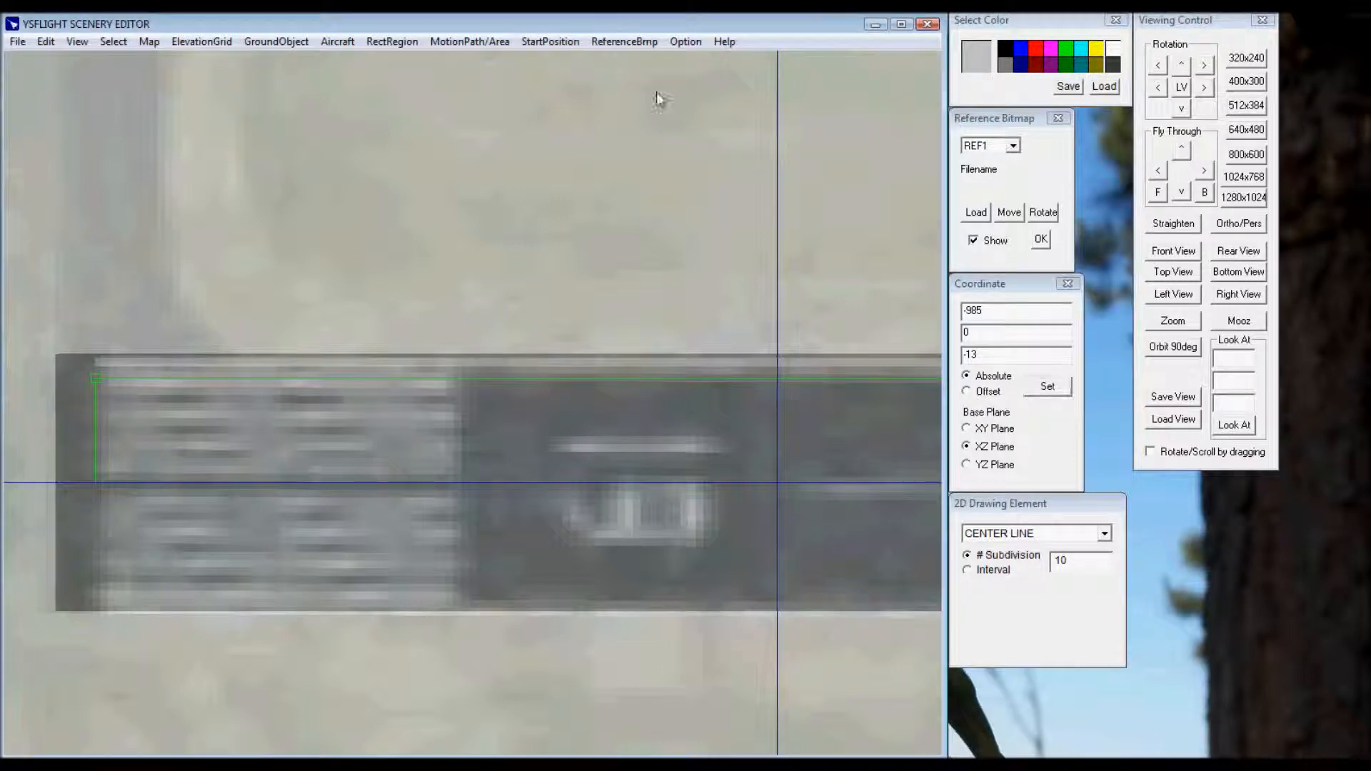
# Place the threshold stripes' second point at -985, 0, -2.
pyautogui.click(988, 356)
pyautogui.write('-2')
pyautogui.click(1047, 386)
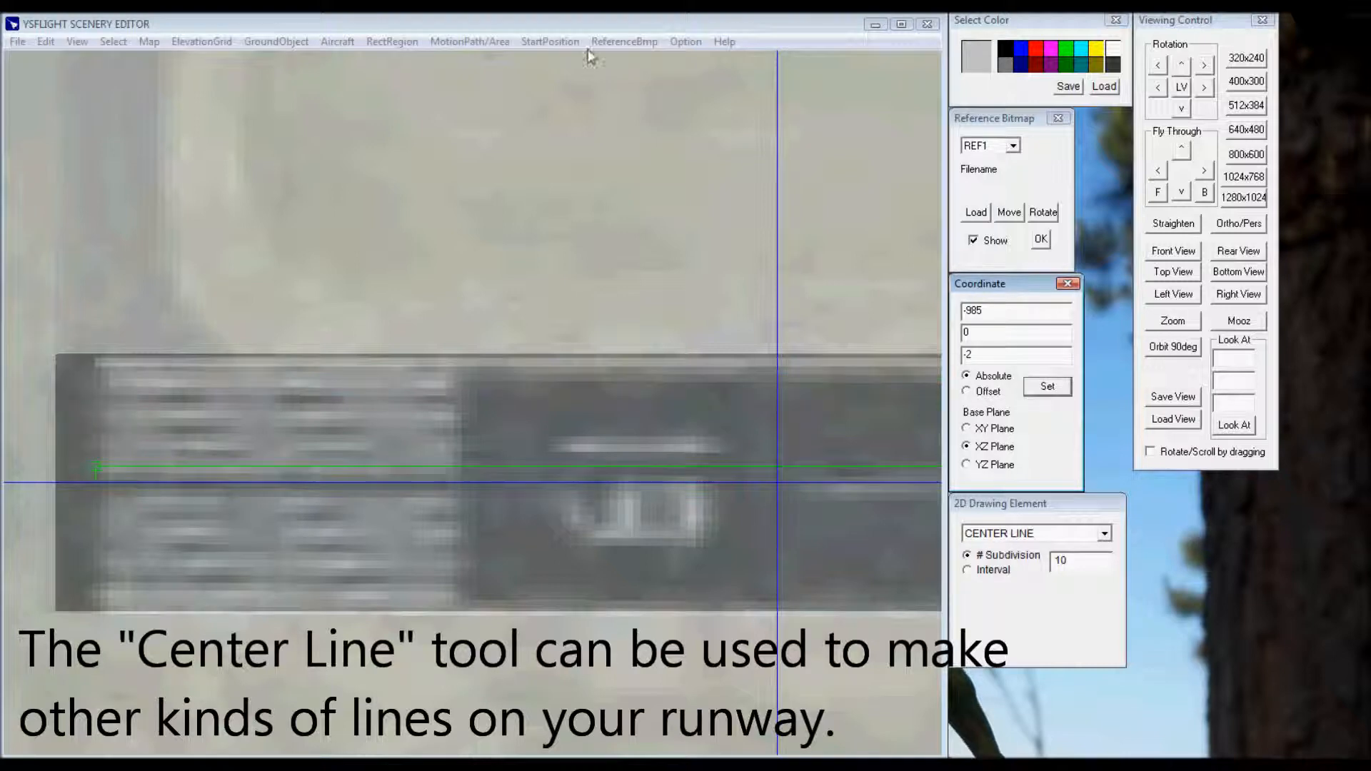
pyautogui.click(598, 29)
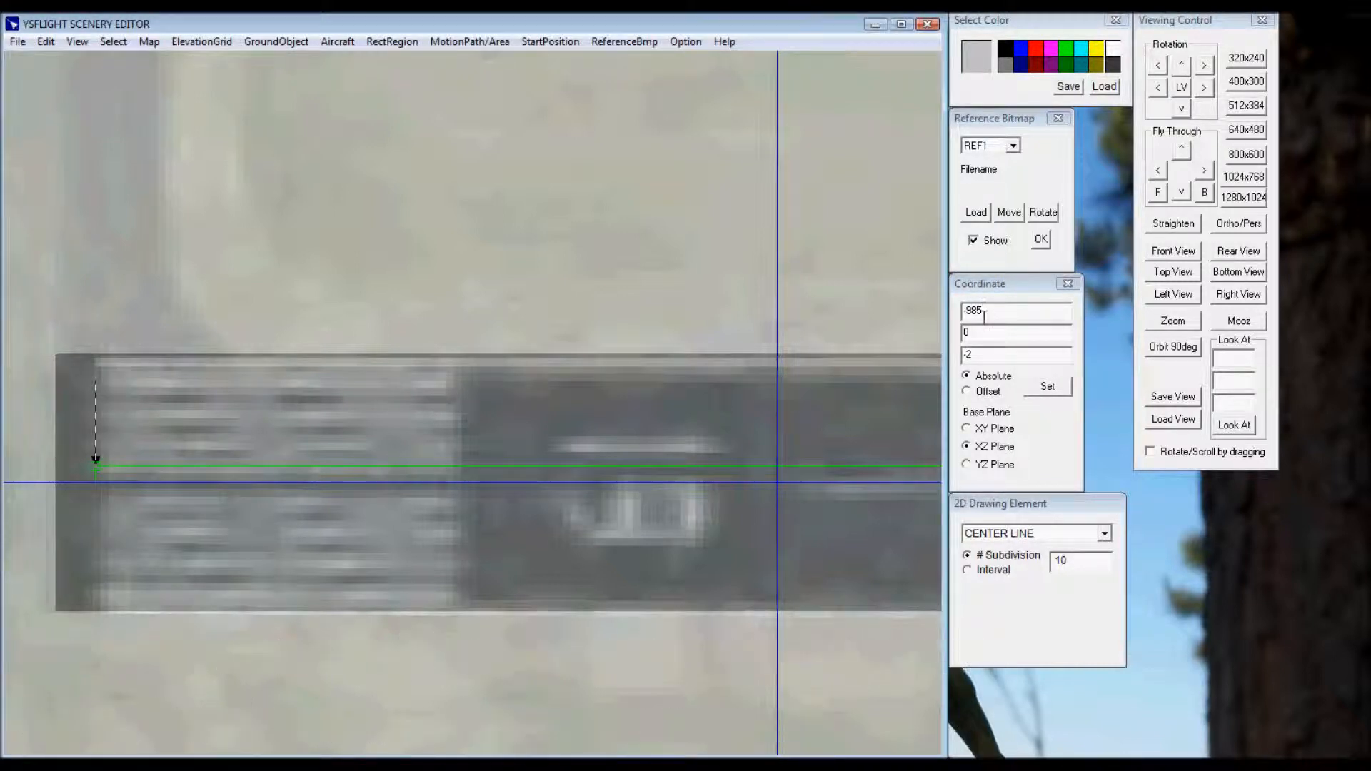
# Place the threshold stripes' third point at -940, 0, -2 to set the stripe length.
pyautogui.moveTo(970, 315); pyautogui.dragTo(991, 314)
pyautogui.write('40')
pyautogui.click(1051, 388)
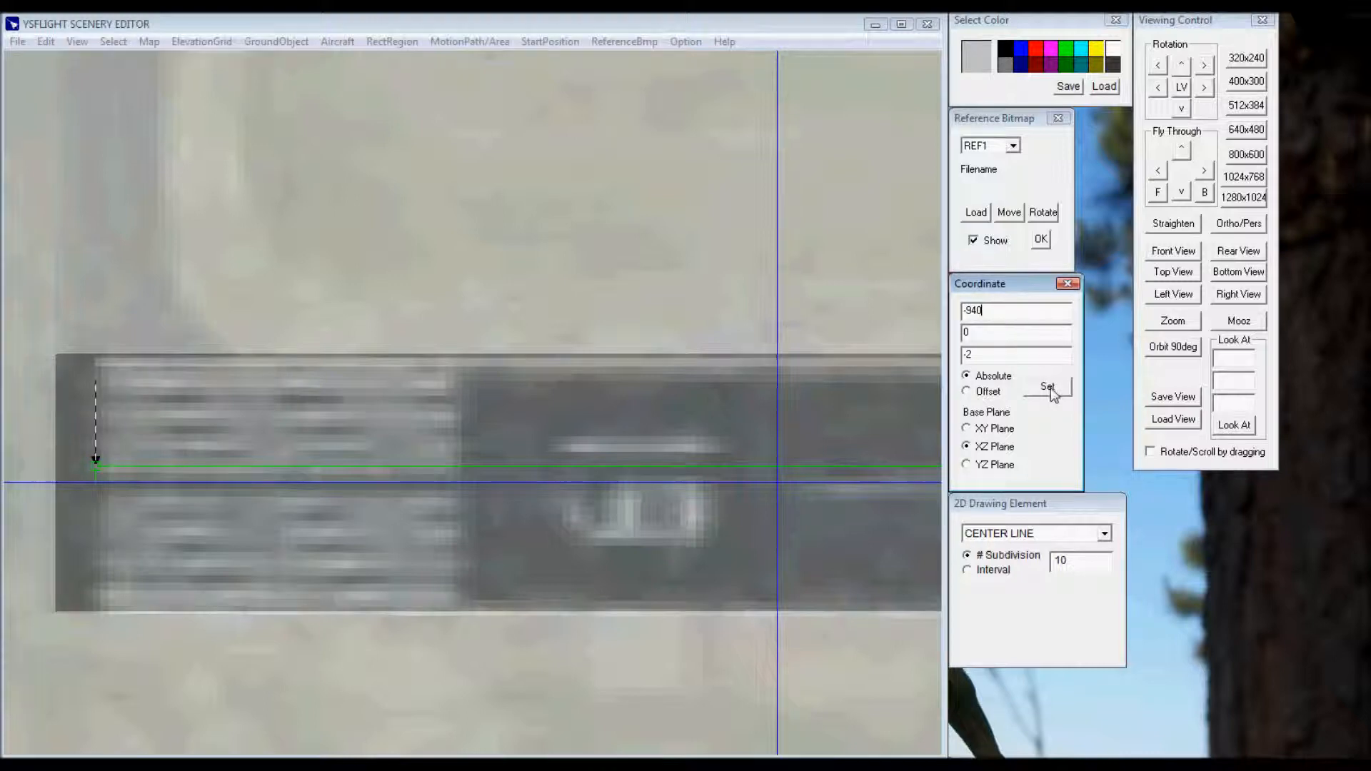
pyautogui.click(690, 29)
pyautogui.press('space')
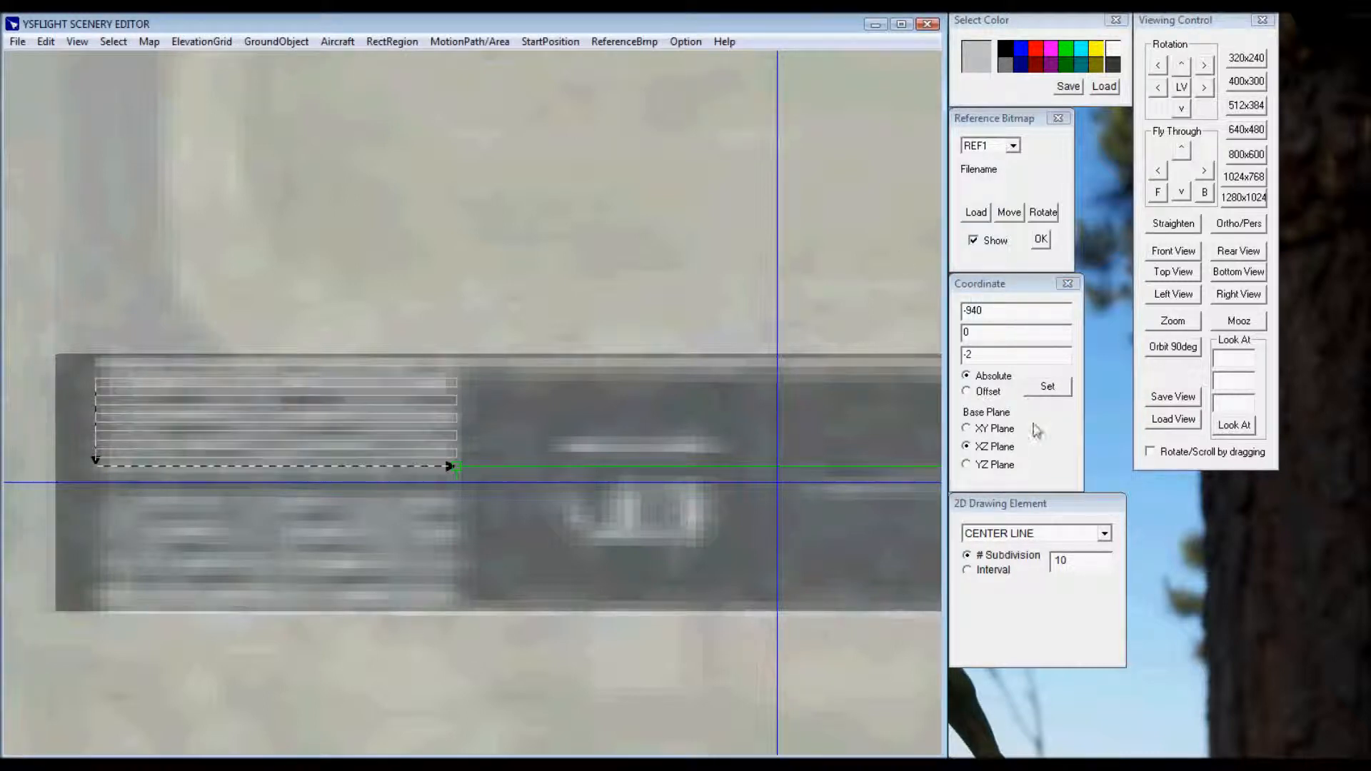
# Set the threshold stripes' number of subdivisions to 7 and finish the element.
pyautogui.doubleClick(1068, 561)
pyautogui.write('7')
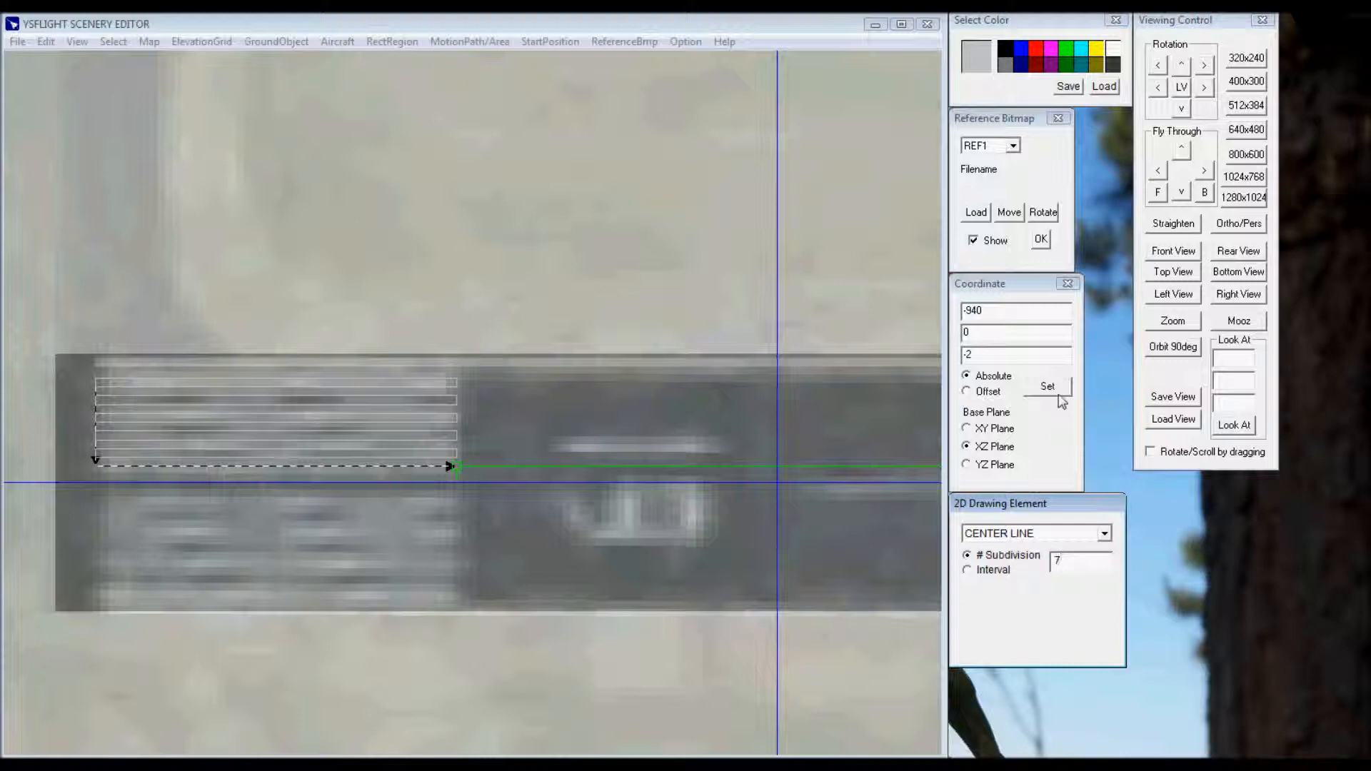
pyautogui.click(1060, 397)
pyautogui.click(648, 29)
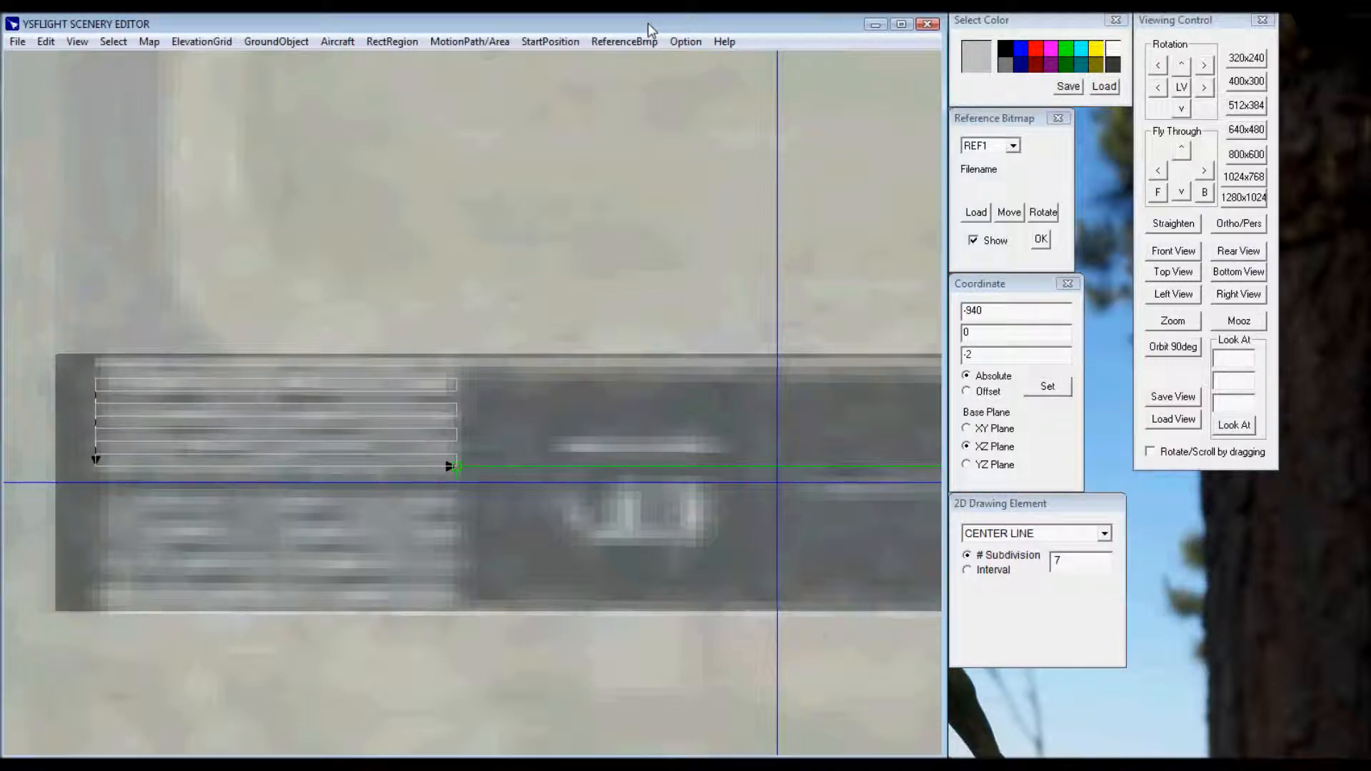
pyautogui.press('Return')
# Start another center line element for the touchdown markings beyond the runway number, with its first point at -835, 0, -12.
pyautogui.keyDown('ctrl'); pyautogui.keyDown('shift'); pyautogui.moveTo(632, 299); pyautogui.dragTo(631, 396); pyautogui.keyUp('shift'); pyautogui.keyUp('ctrl')
pyautogui.keyDown('shift'); pyautogui.moveTo(721, 397); pyautogui.dragTo(233, 396); pyautogui.keyUp('shift')
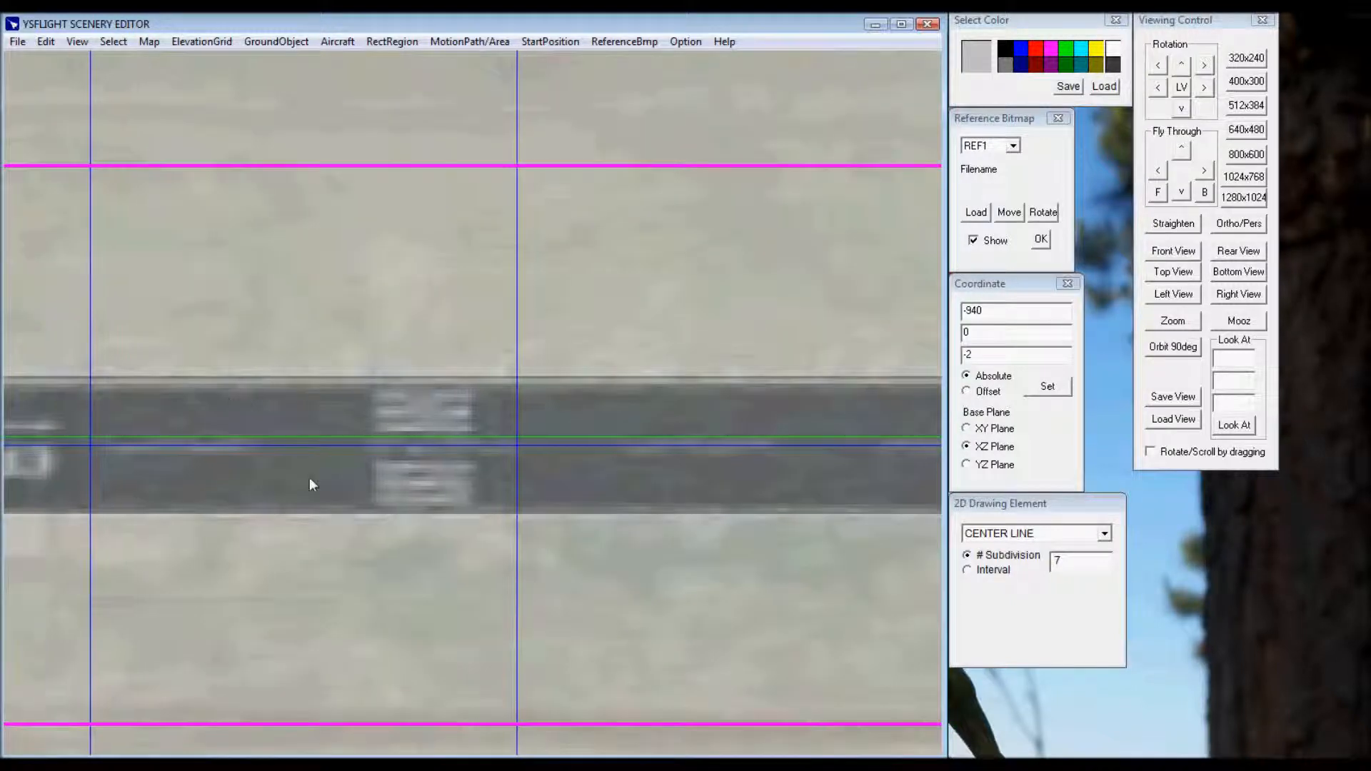
pyautogui.keyDown('ctrl'); pyautogui.keyDown('shift'); pyautogui.moveTo(344, 514); pyautogui.dragTo(334, 397); pyautogui.keyUp('shift'); pyautogui.keyUp('ctrl')
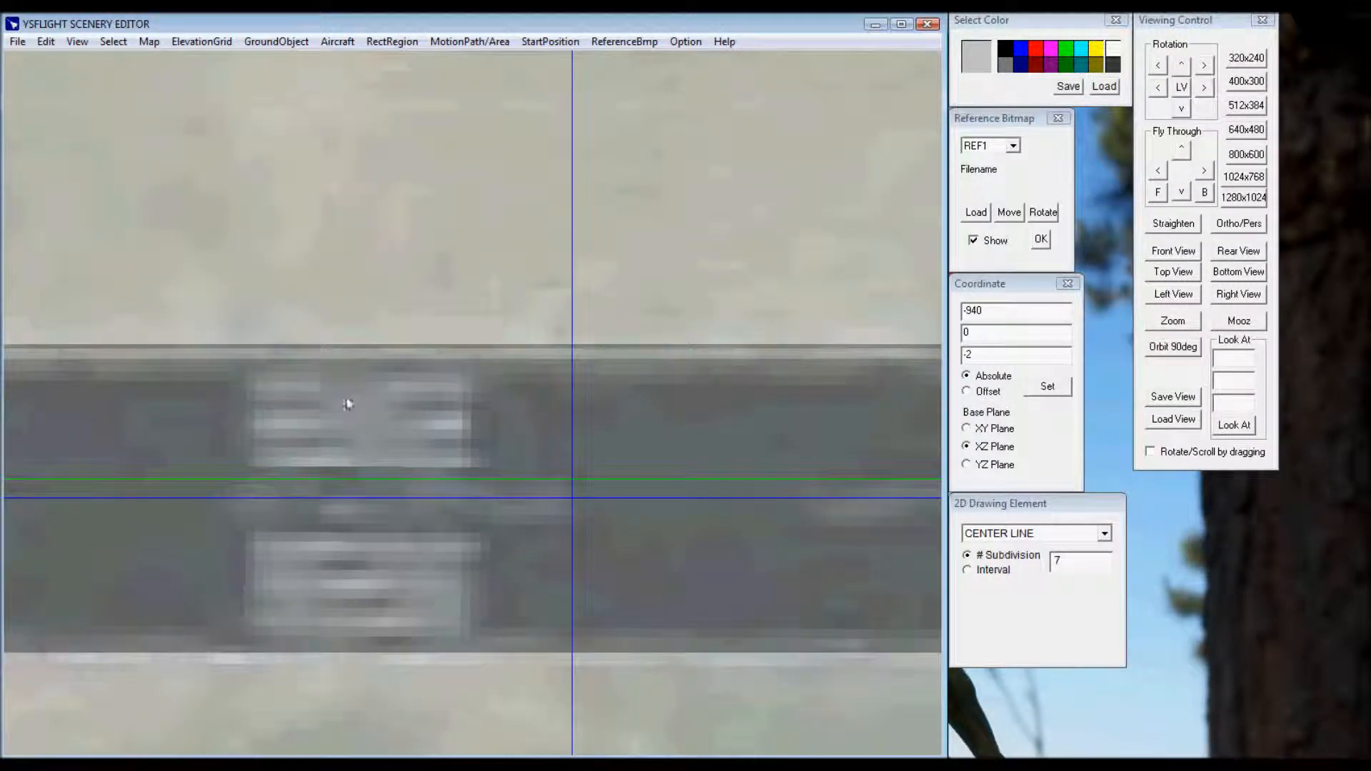
pyautogui.click(150, 42)
pyautogui.click(165, 74)
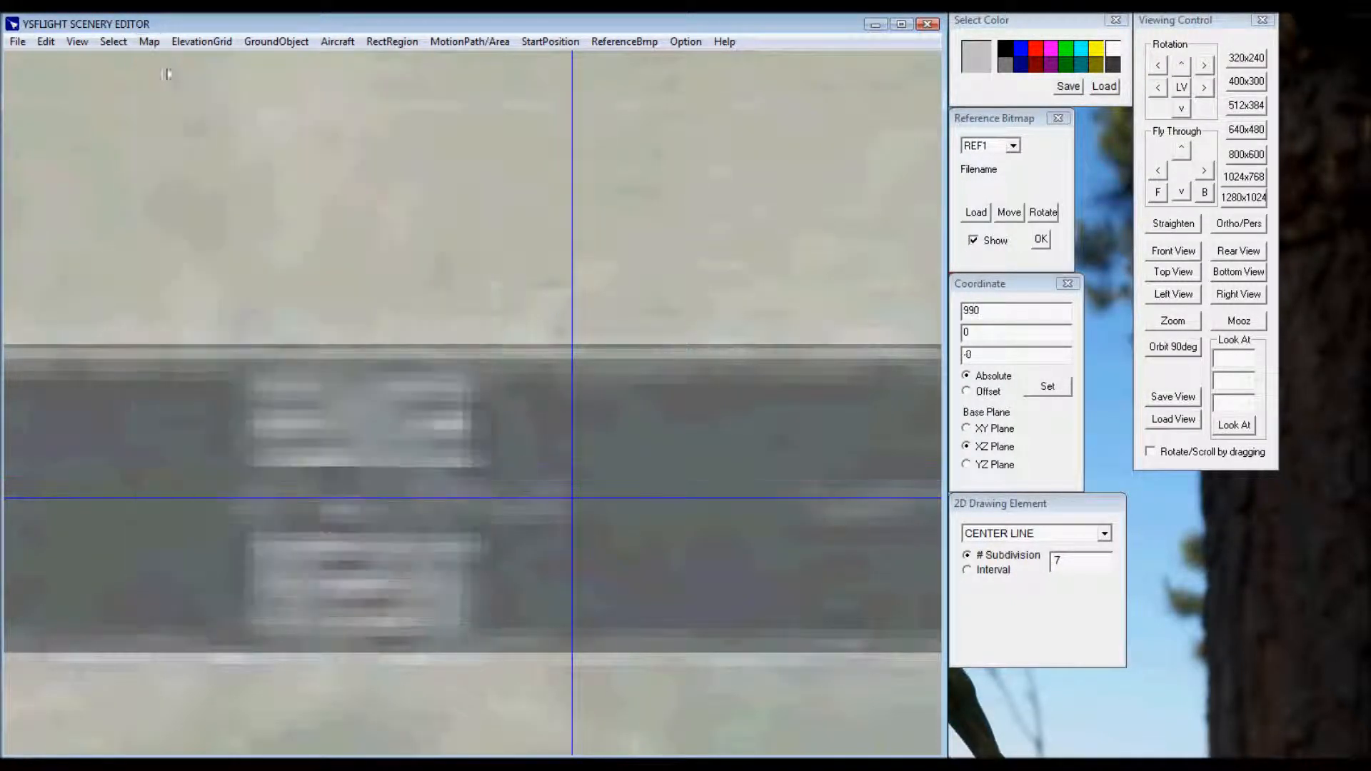
pyautogui.click(252, 379)
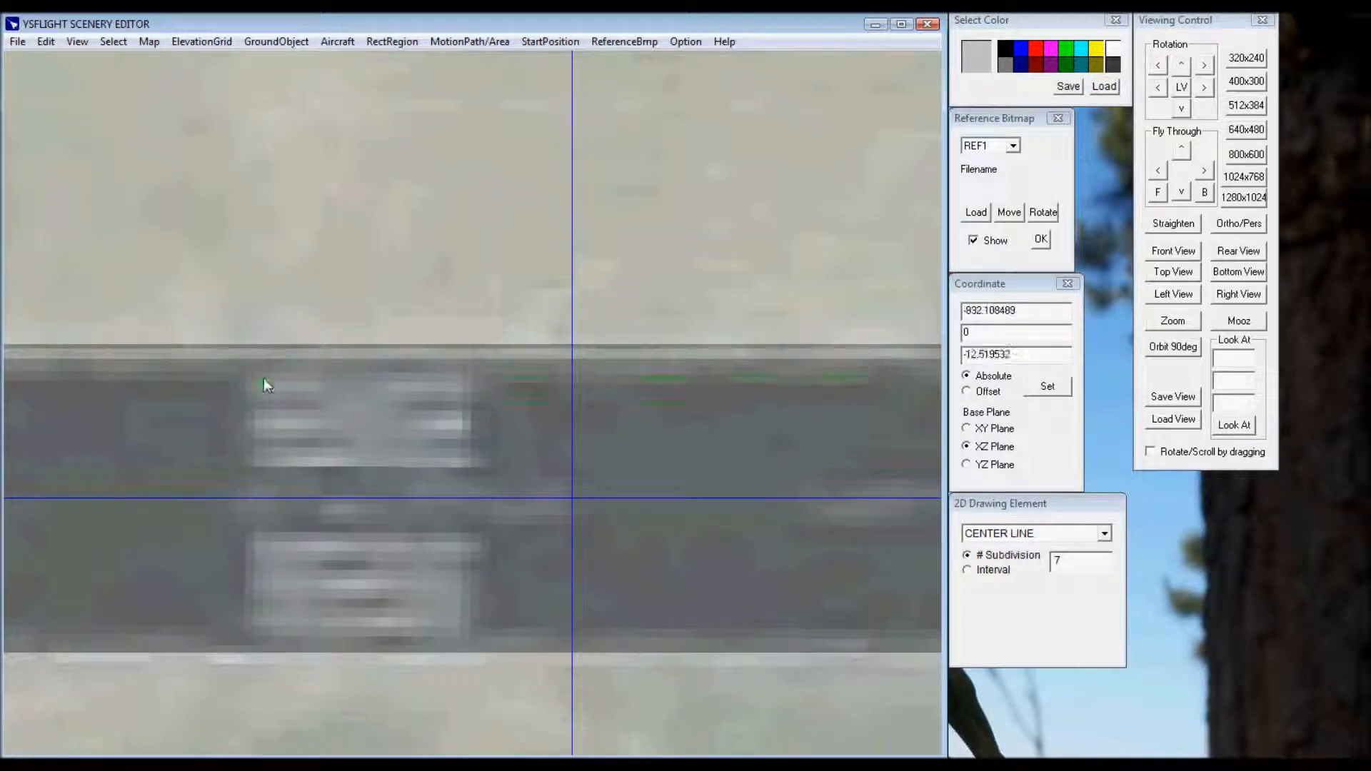
pyautogui.doubleClick(974, 312)
pyautogui.write('-835')
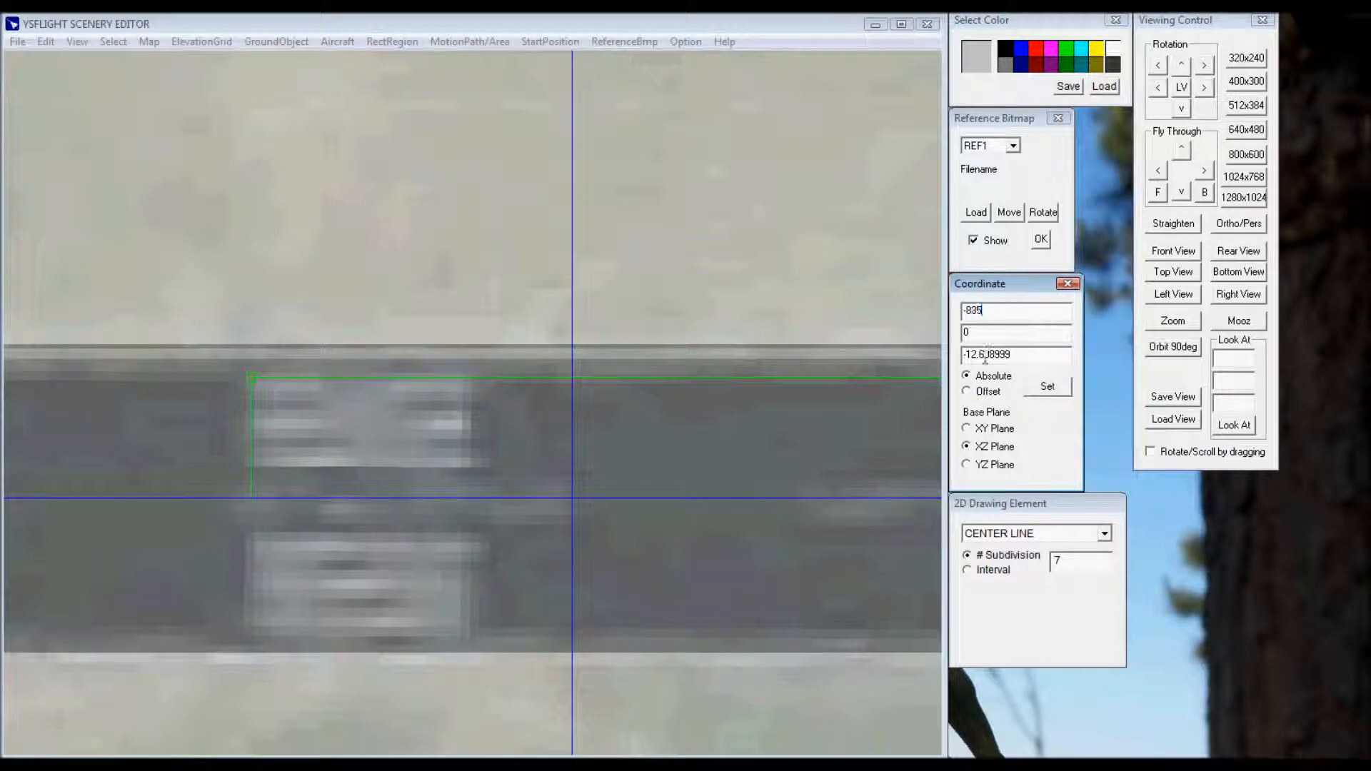
pyautogui.moveTo(987, 361); pyautogui.dragTo(1046, 360)
pyautogui.press('Delete')
pyautogui.click(1047, 386)
pyautogui.click(593, 23)
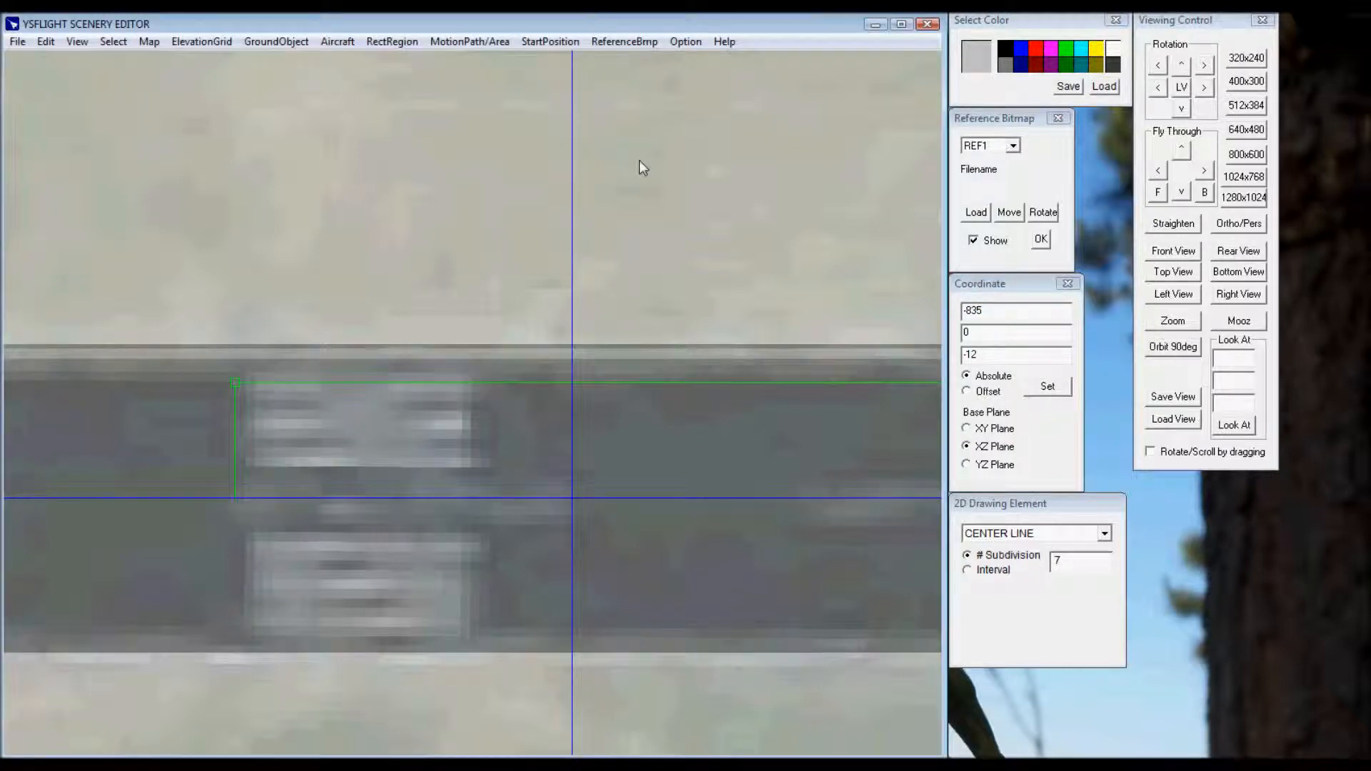
# Place the touchdown markings' second point at -835, 0, -4, after trying -5 for the third coordinate.
pyautogui.doubleClick(967, 357)
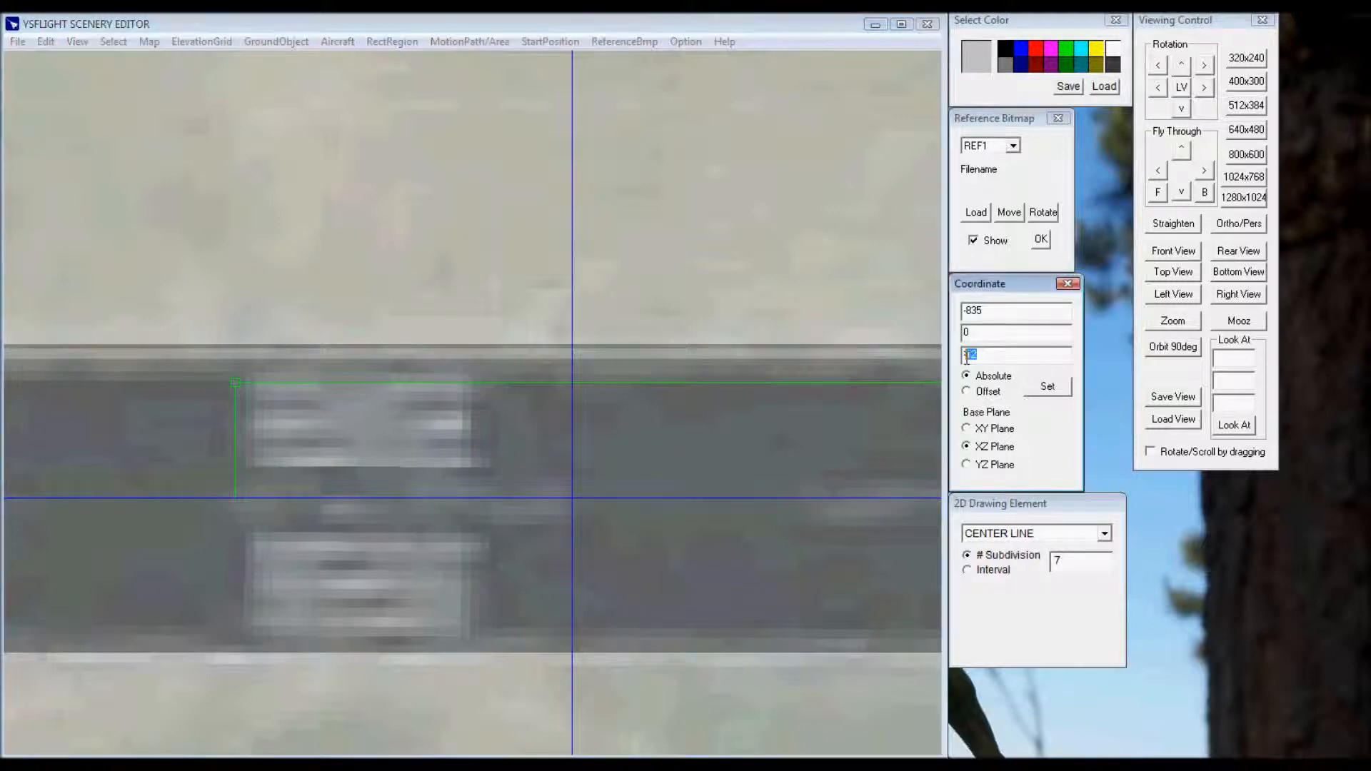
pyautogui.write('-5')
pyautogui.click(1046, 387)
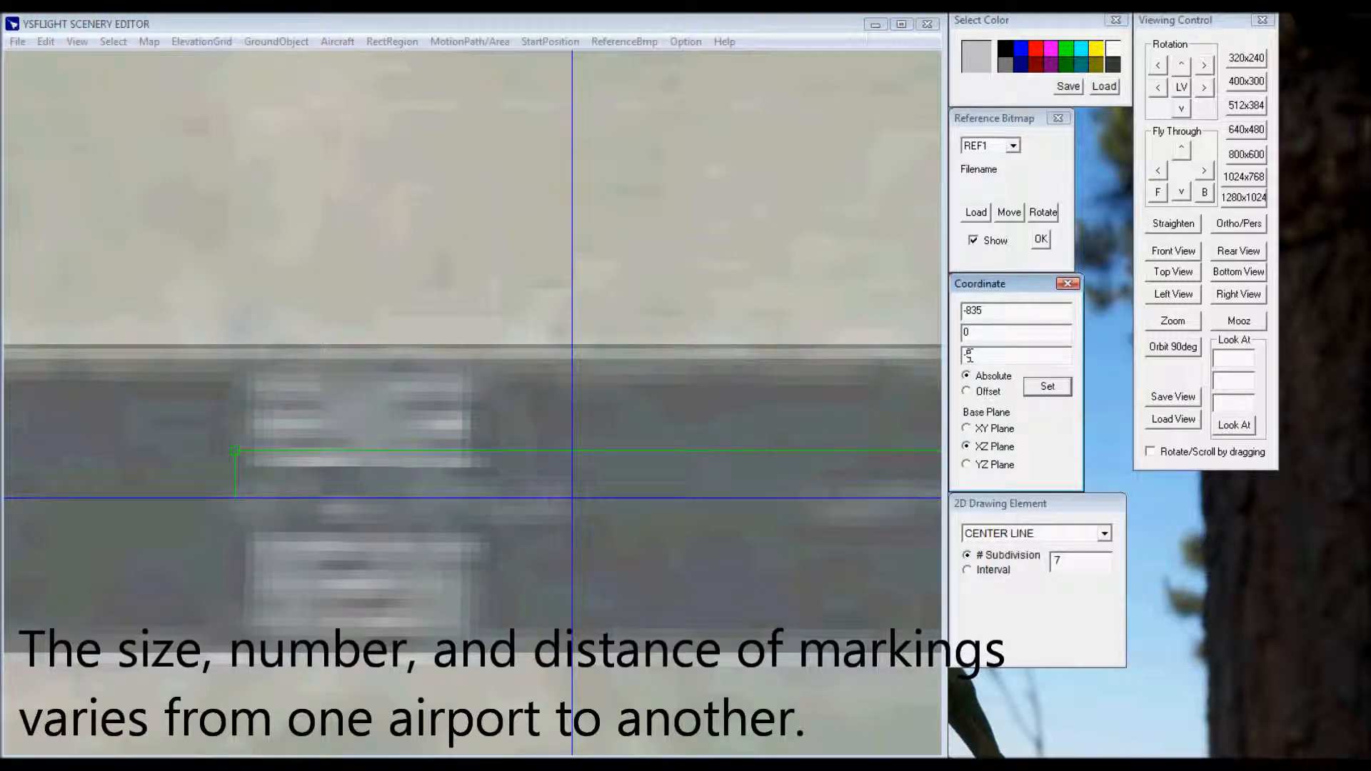
pyautogui.click(970, 355)
pyautogui.click(1047, 387)
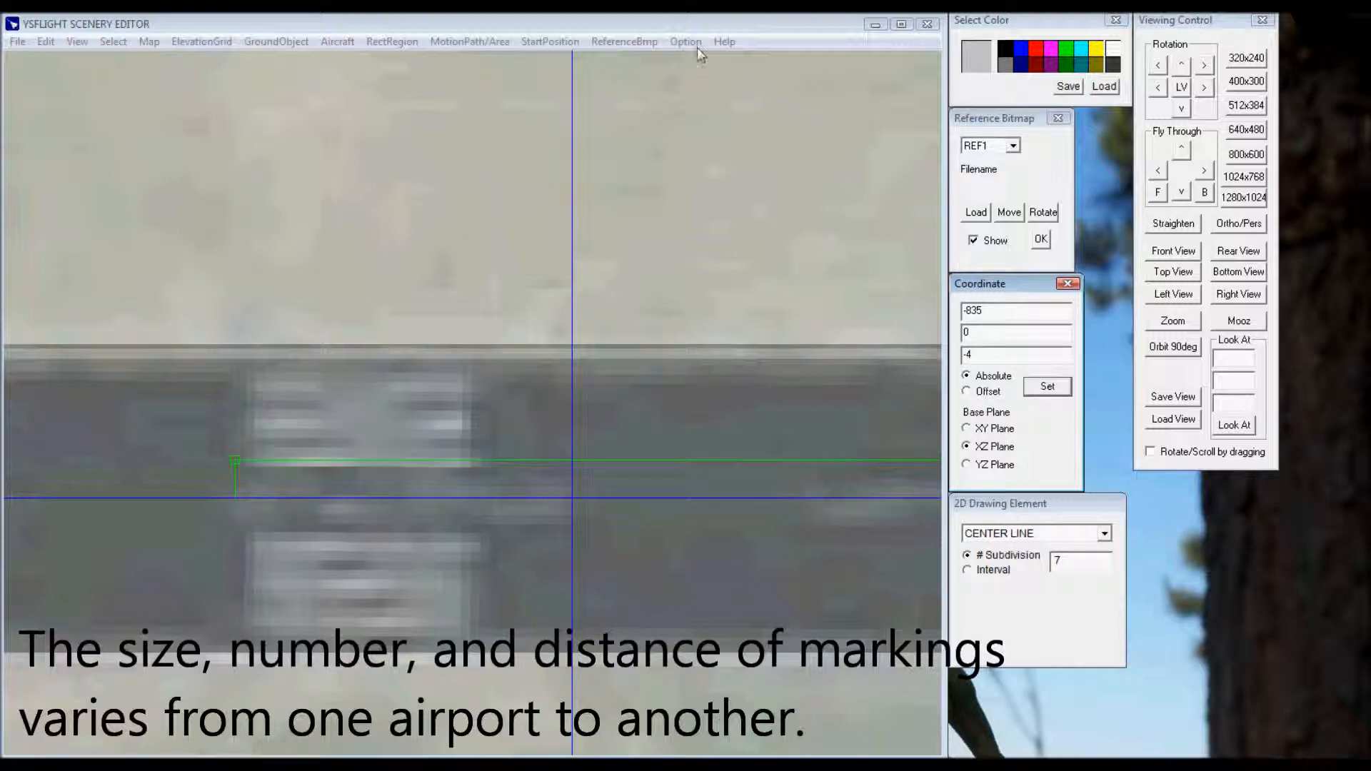
pyautogui.click(699, 27)
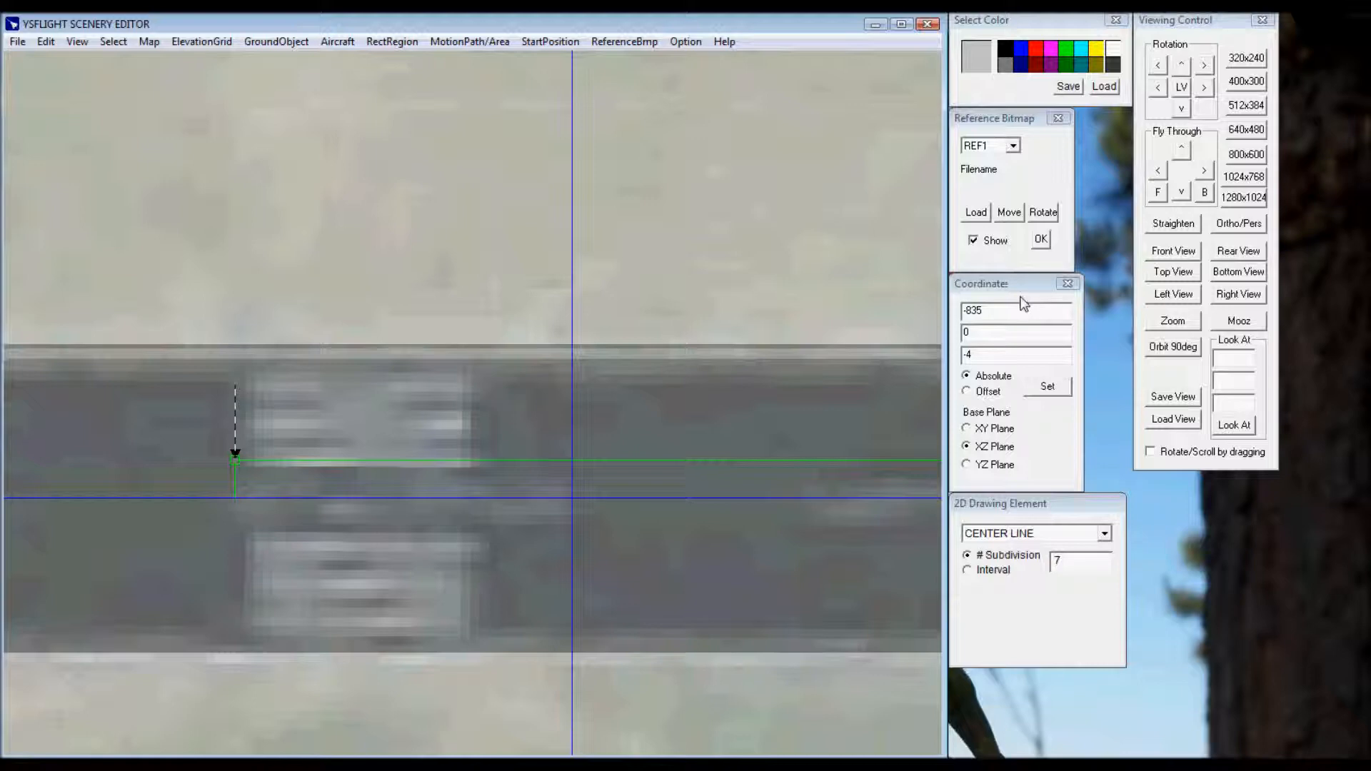
# Place the touchdown markings' third point at -810, 0, -4.
pyautogui.click(972, 310)
pyautogui.doubleClick(973, 310)
pyautogui.write('-810')
pyautogui.click(1049, 389)
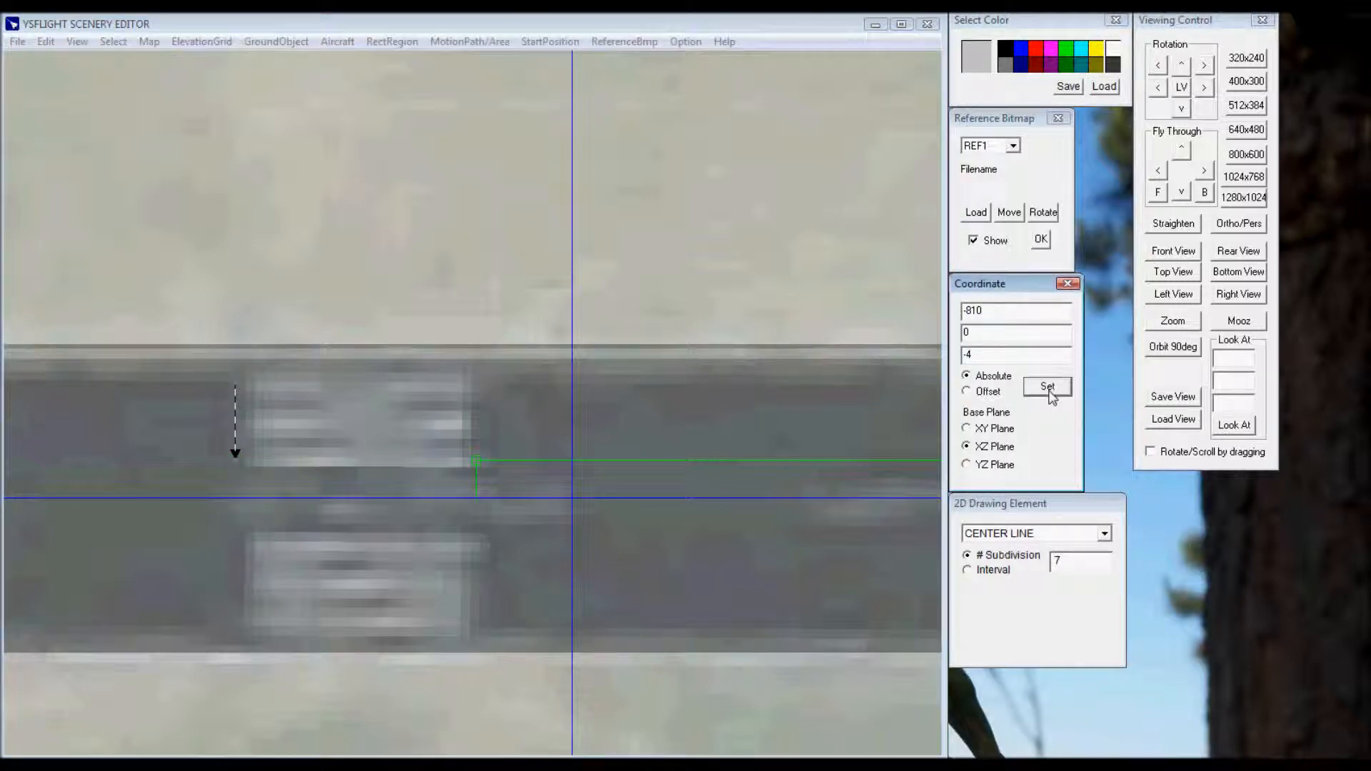
pyautogui.click(688, 27)
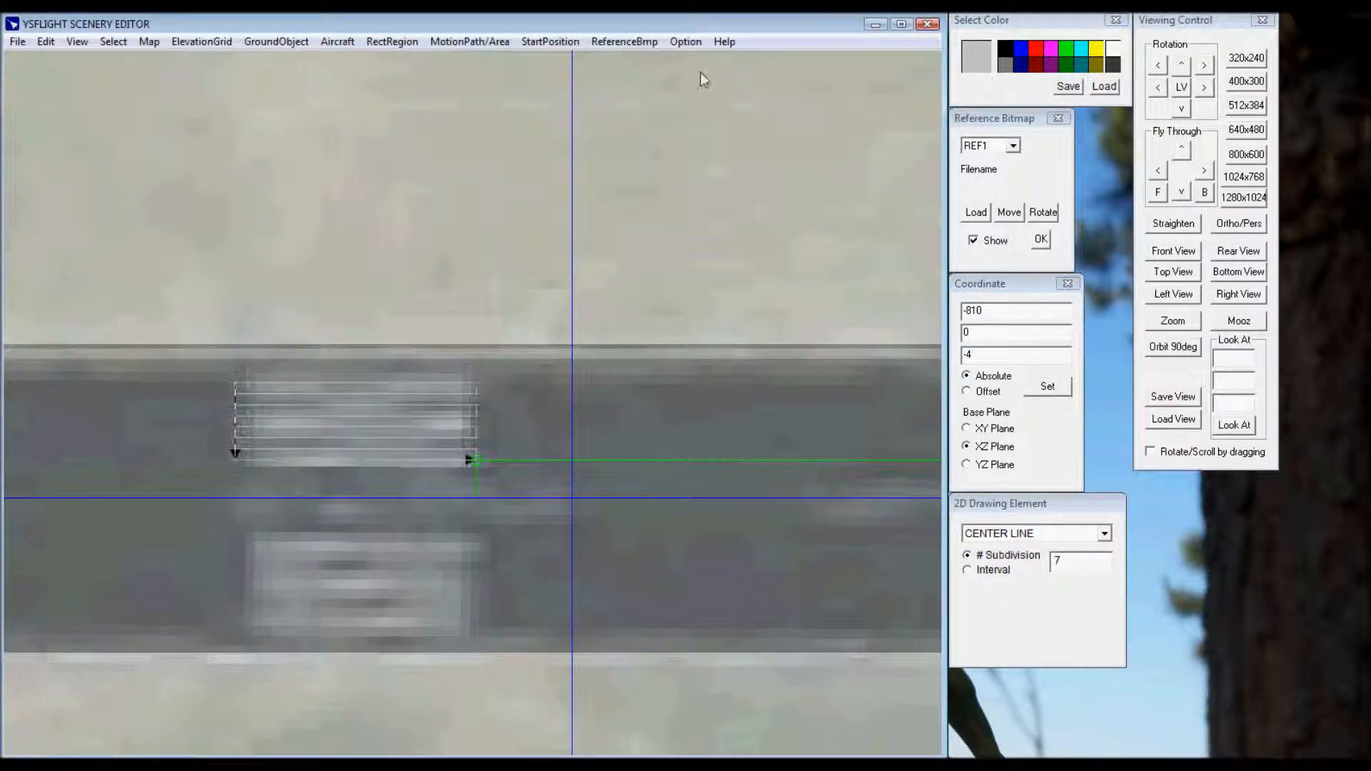
# Set the touchdown markings' number of subdivisions to 5 and finish the element.
pyautogui.doubleClick(1047, 561)
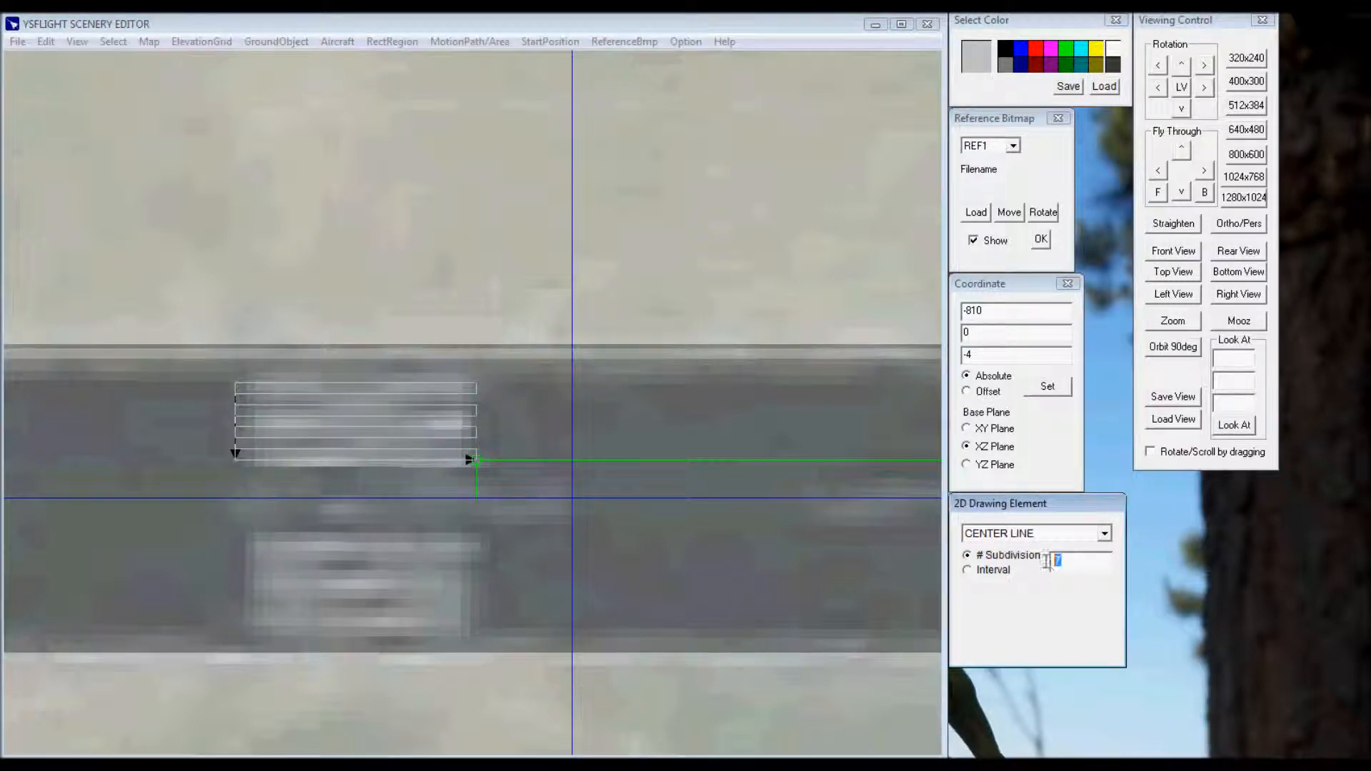
pyautogui.click(1068, 397)
pyautogui.click(650, 20)
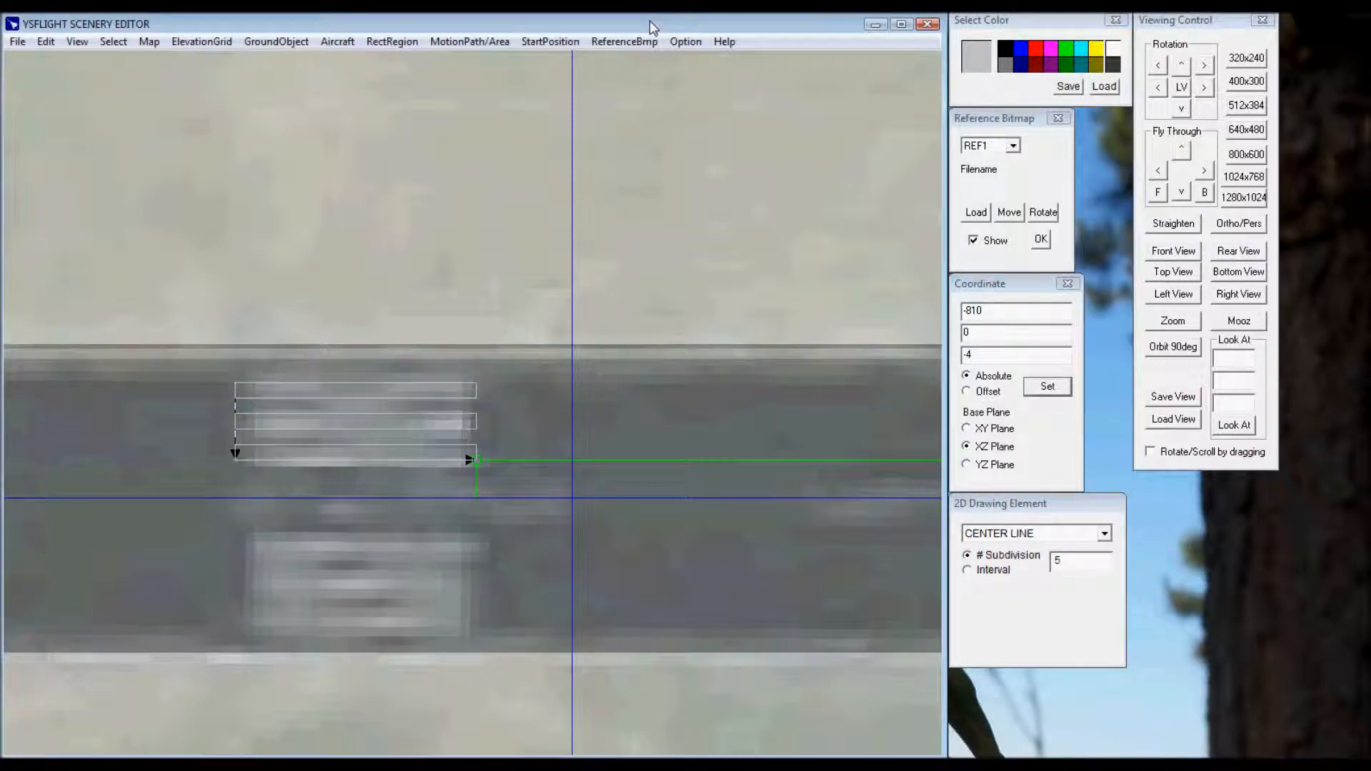
# Start a center line element with 1 subdivision for the upper solid bar marking farther along the runway, with its first point at -680, 0, -12.
pyautogui.scroll(-6, 679, 174)
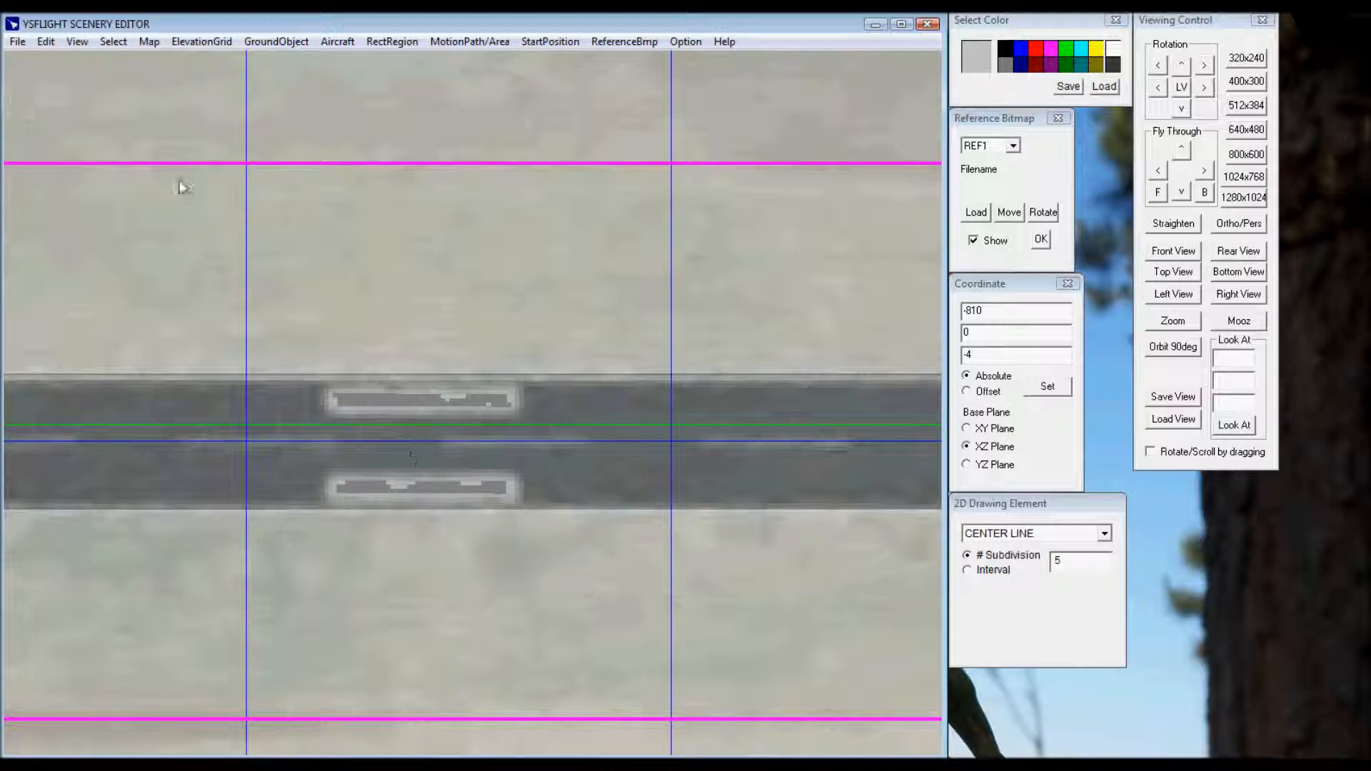
pyautogui.click(149, 41)
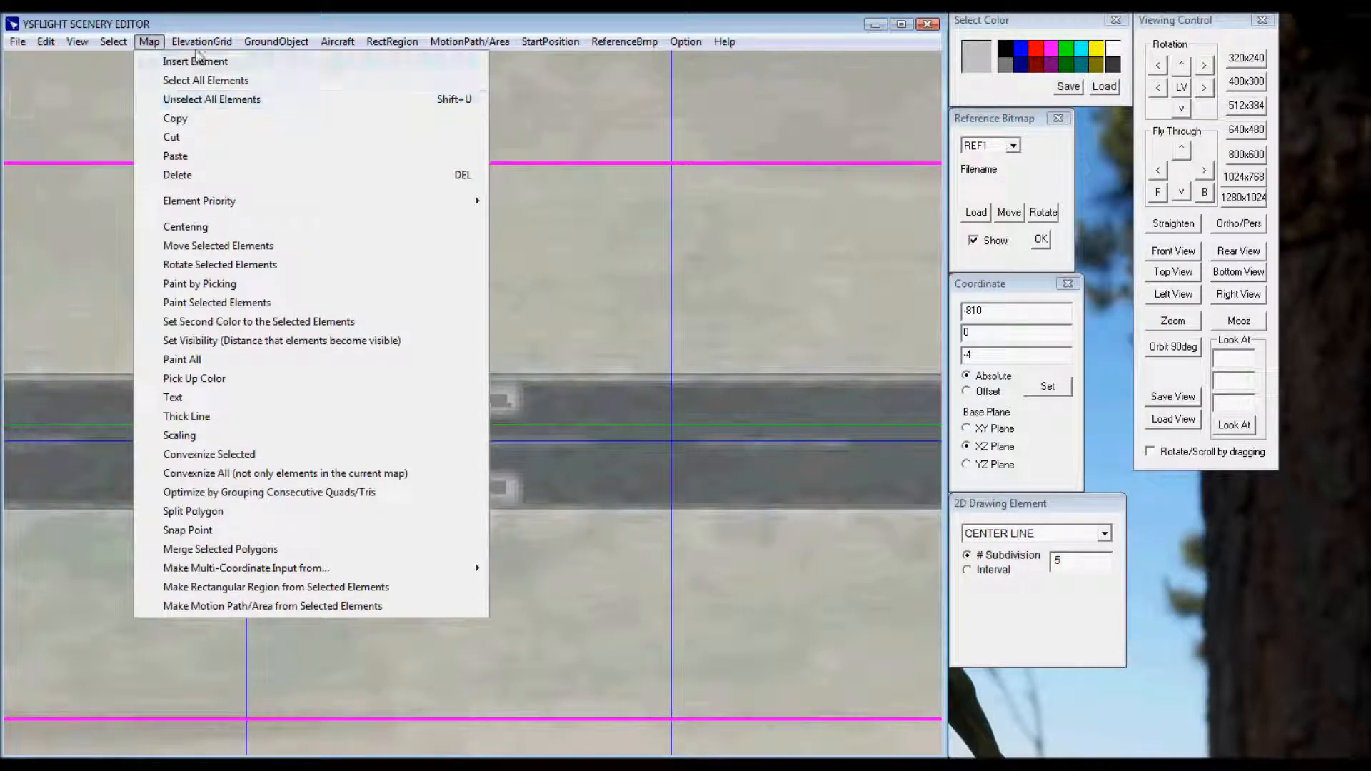
pyautogui.moveTo(624, 41)
pyautogui.moveTo(1074, 566); pyautogui.dragTo(1033, 564)
pyautogui.write('1')
pyautogui.click(329, 392)
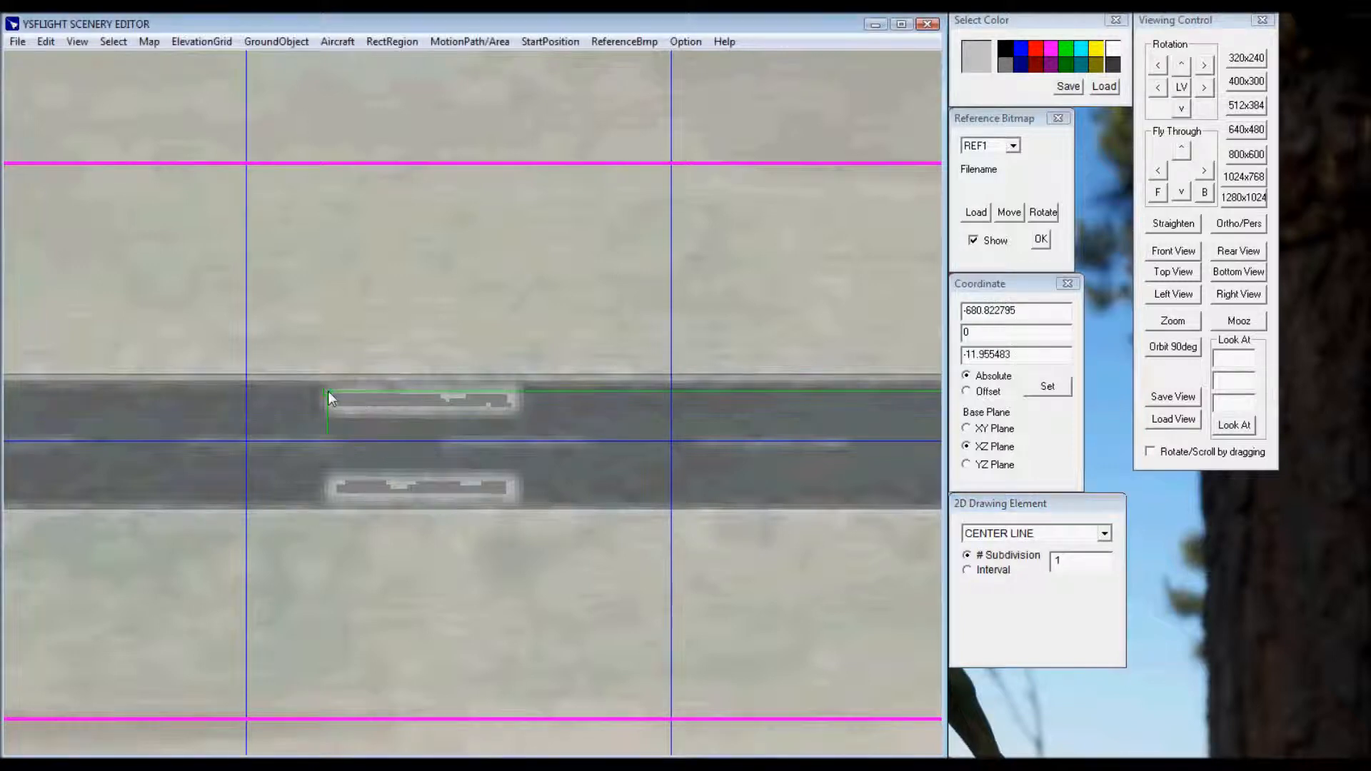
pyautogui.moveTo(979, 310); pyautogui.dragTo(1075, 314)
pyautogui.press('BackSpace')
pyautogui.moveTo(969, 355); pyautogui.dragTo(1071, 357)
pyautogui.write('-12')
pyautogui.click(1048, 386)
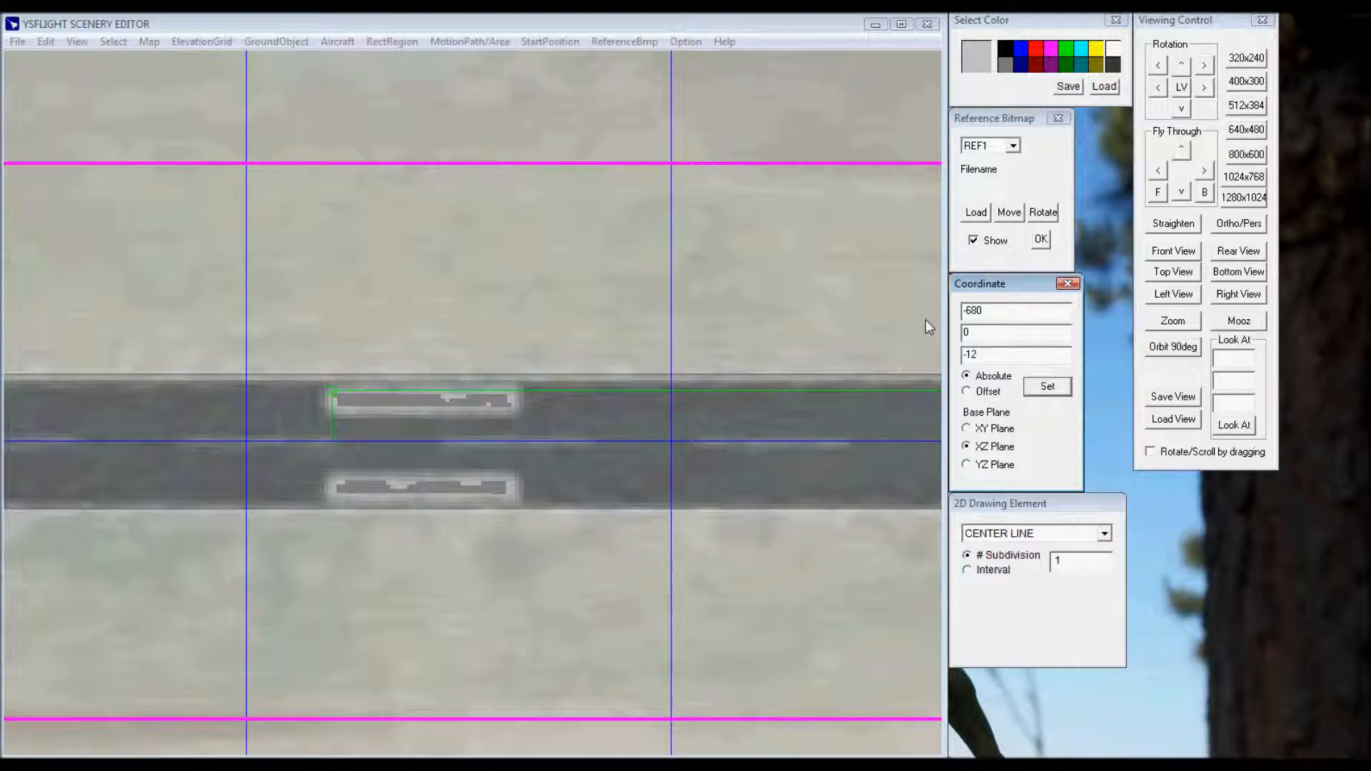
pyautogui.click(684, 21)
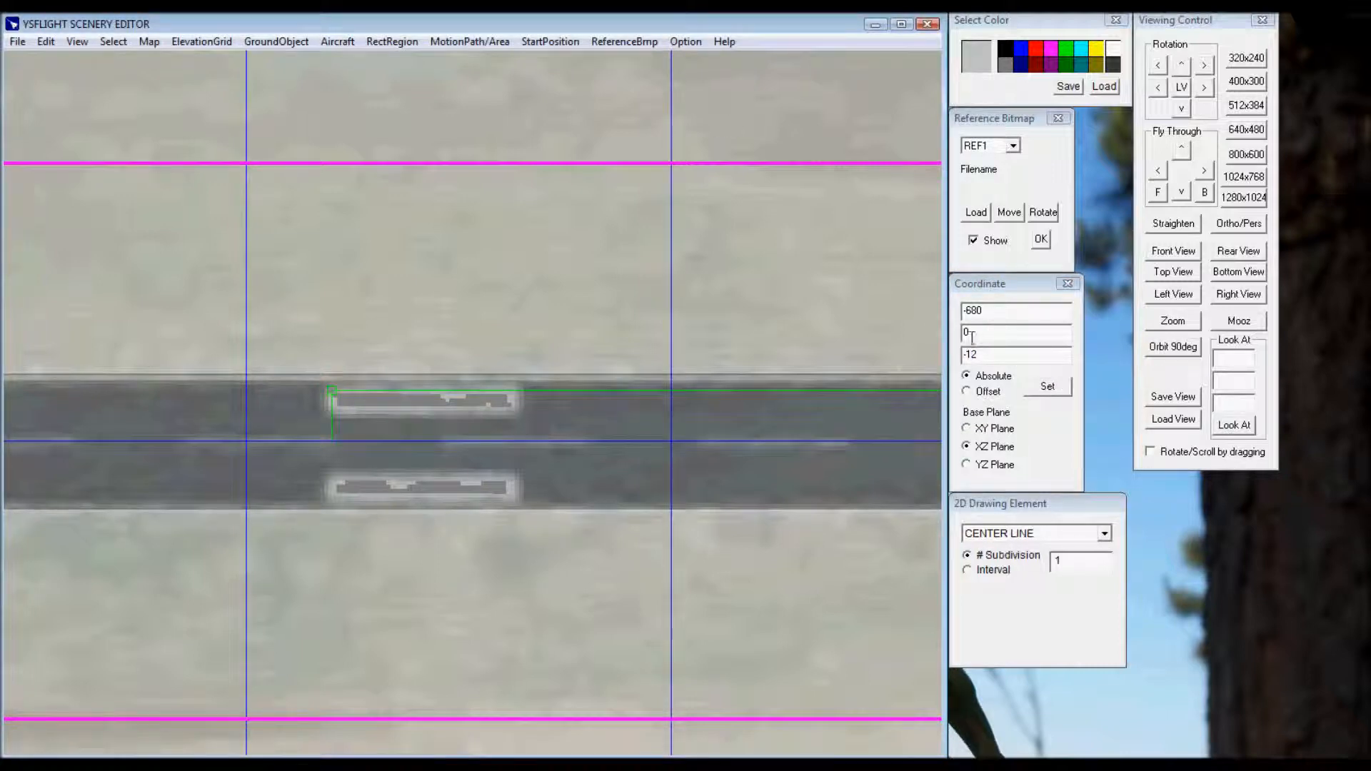
# Place the second point of the upper solid bar marking's center line element at -635, 0, -12.
pyautogui.moveTo(969, 310); pyautogui.dragTo(979, 312)
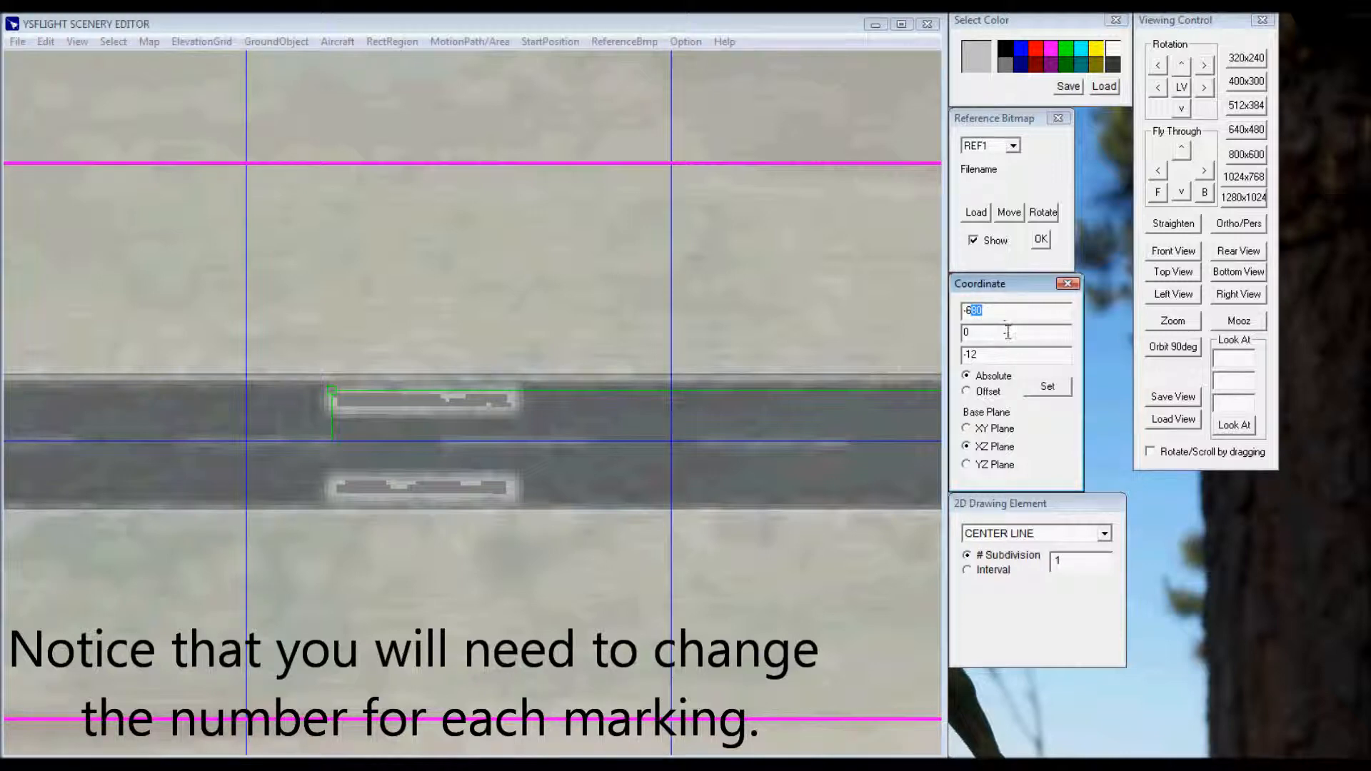
pyautogui.write('4')
pyautogui.click(1050, 389)
pyautogui.moveTo(970, 311); pyautogui.dragTo(980, 311)
pyautogui.write('35')
pyautogui.click(1061, 399)
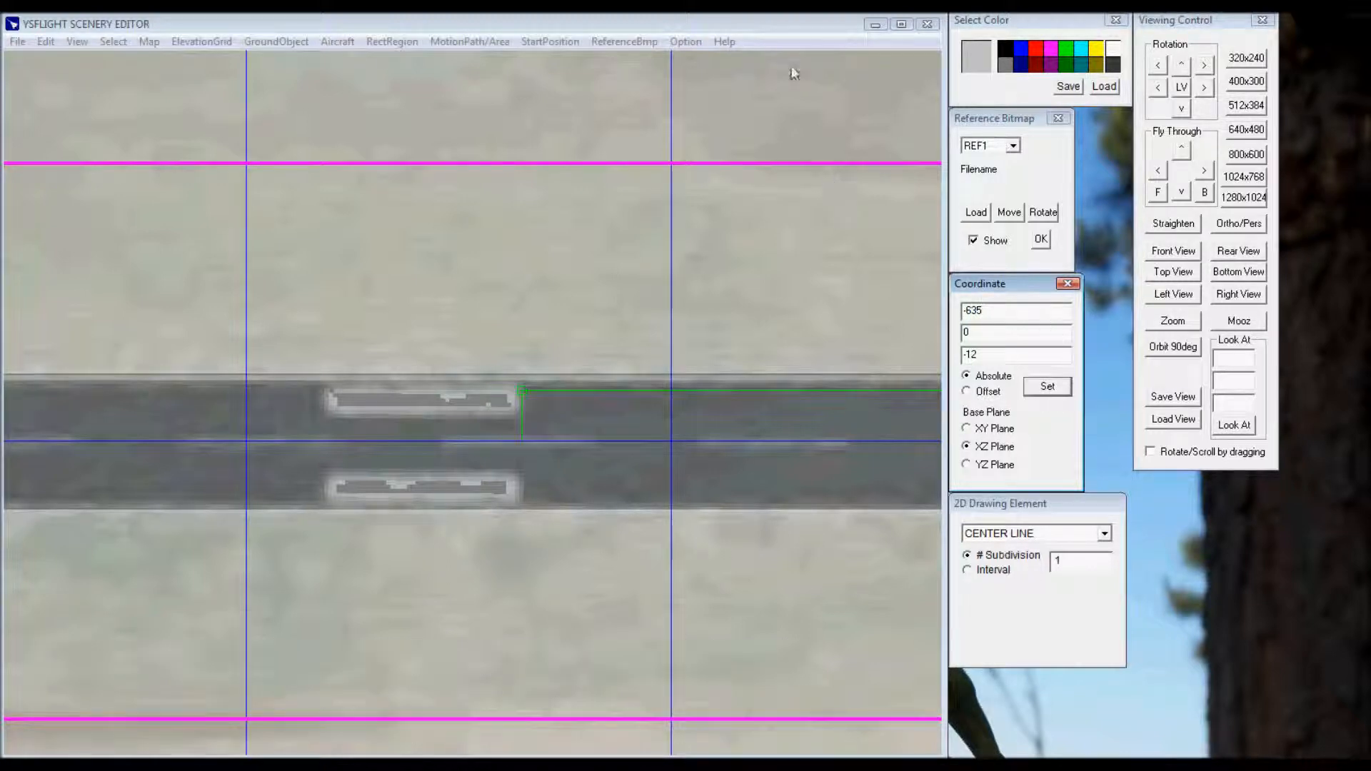
pyautogui.click(782, 32)
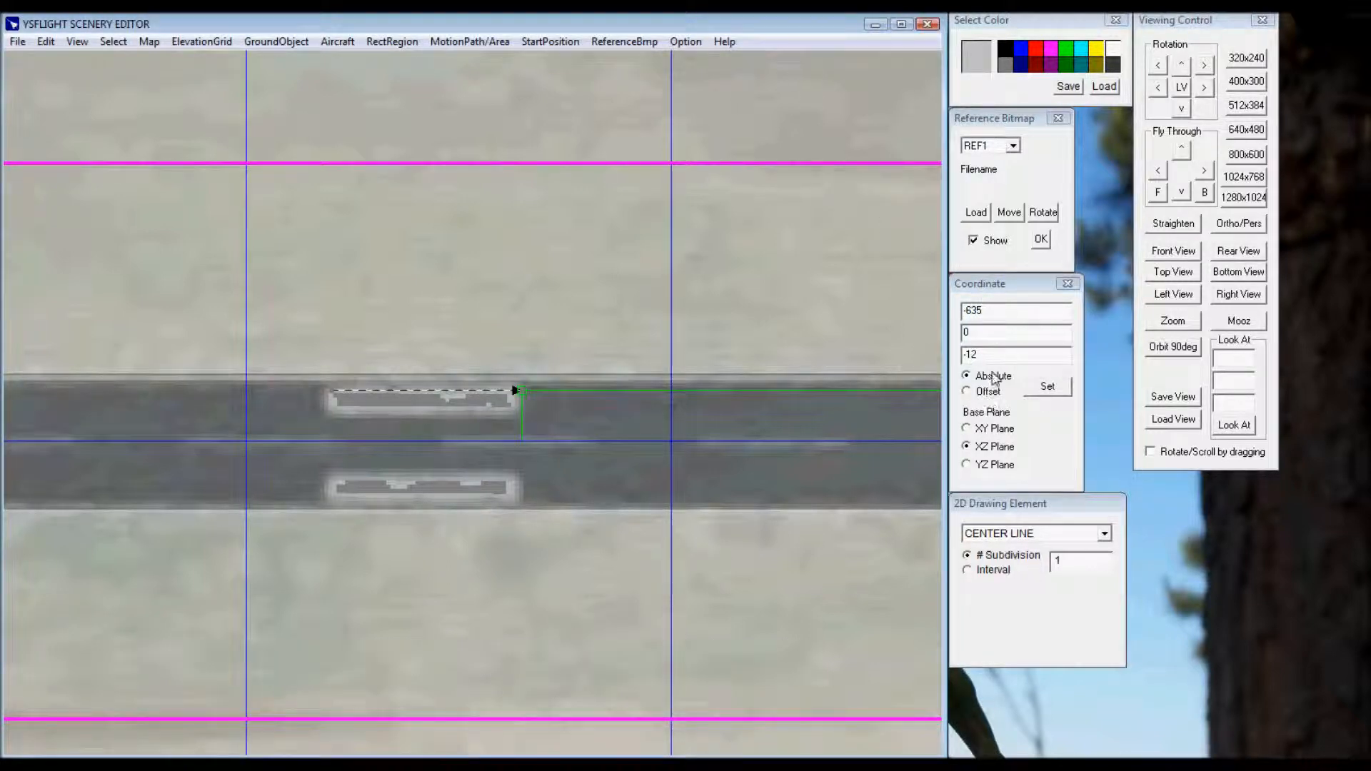
# Place the solid bar marking's third point at -635, 0, -8.
pyautogui.moveTo(966, 358); pyautogui.dragTo(999, 358)
pyautogui.write('8')
pyautogui.click(1040, 391)
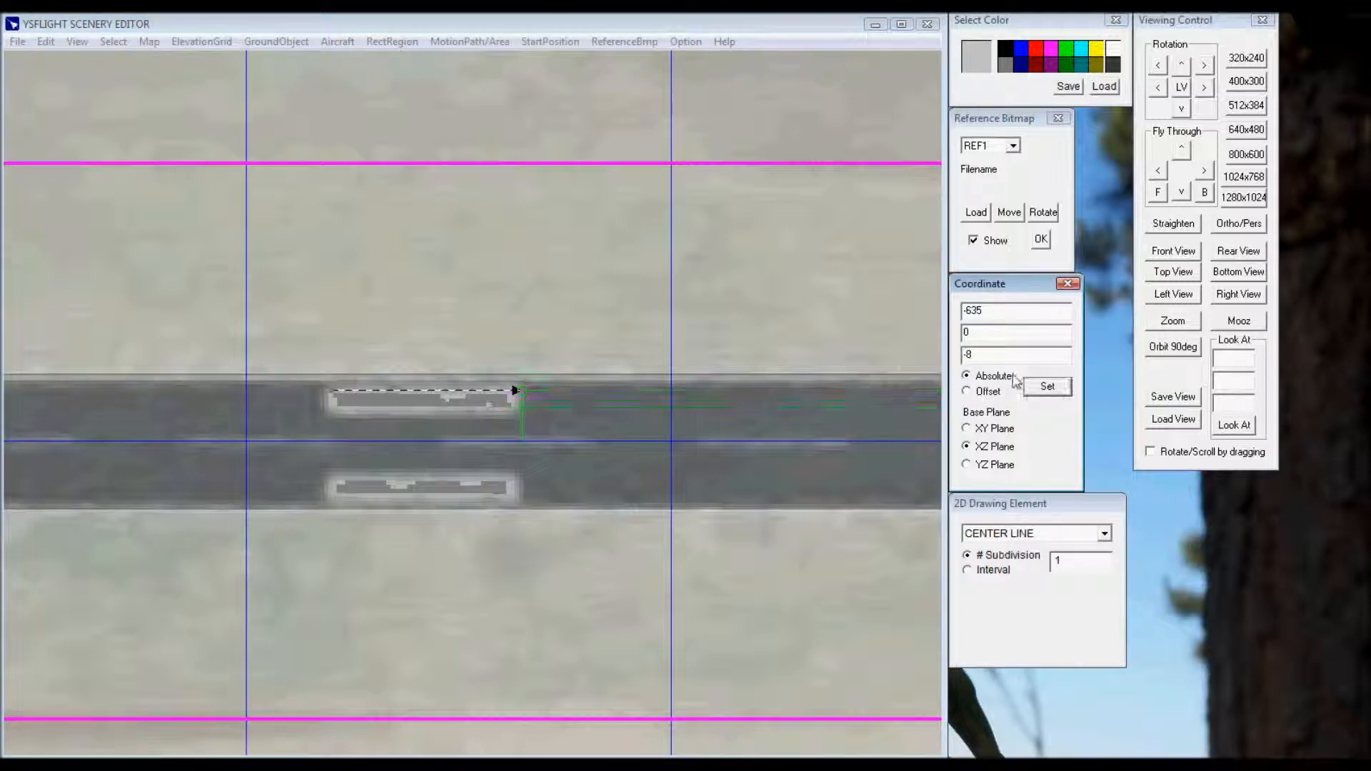
pyautogui.click(767, 29)
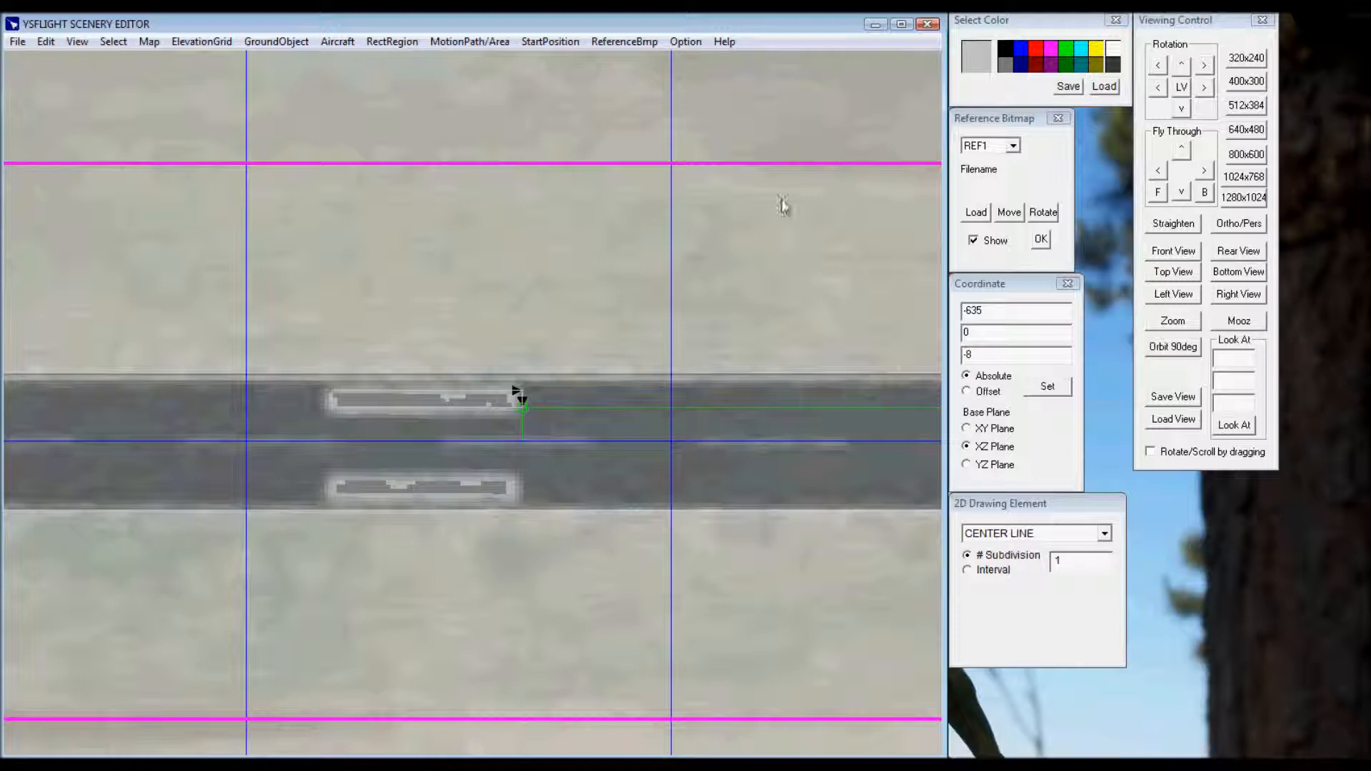
# Draw a center line element with 3 subdivisions over the upper double-bar marking farther along the runway, ending at -505, 0, -7.
pyautogui.keyDown('shift'); pyautogui.moveTo(837, 263); pyautogui.dragTo(330, 262); pyautogui.keyUp('shift')
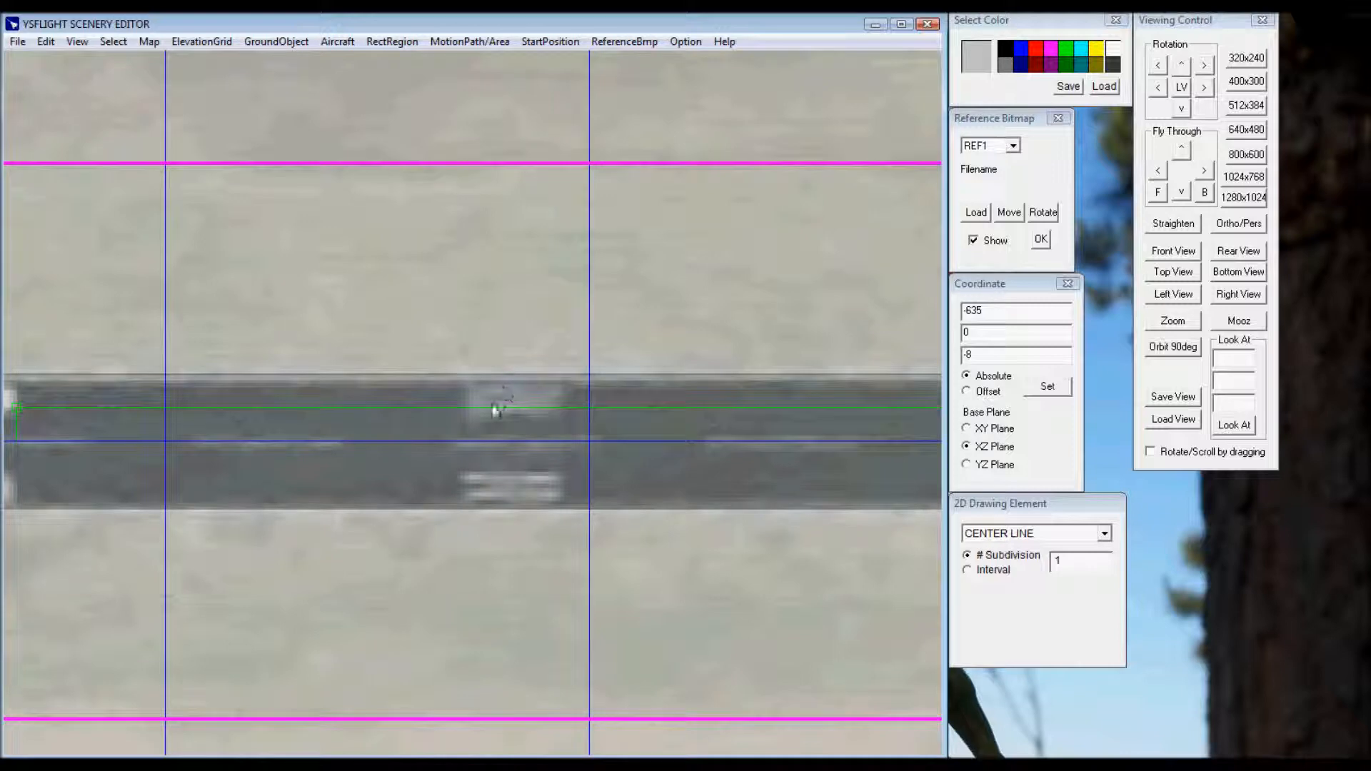
pyautogui.moveTo(481, 396); pyautogui.dragTo(472, 392)
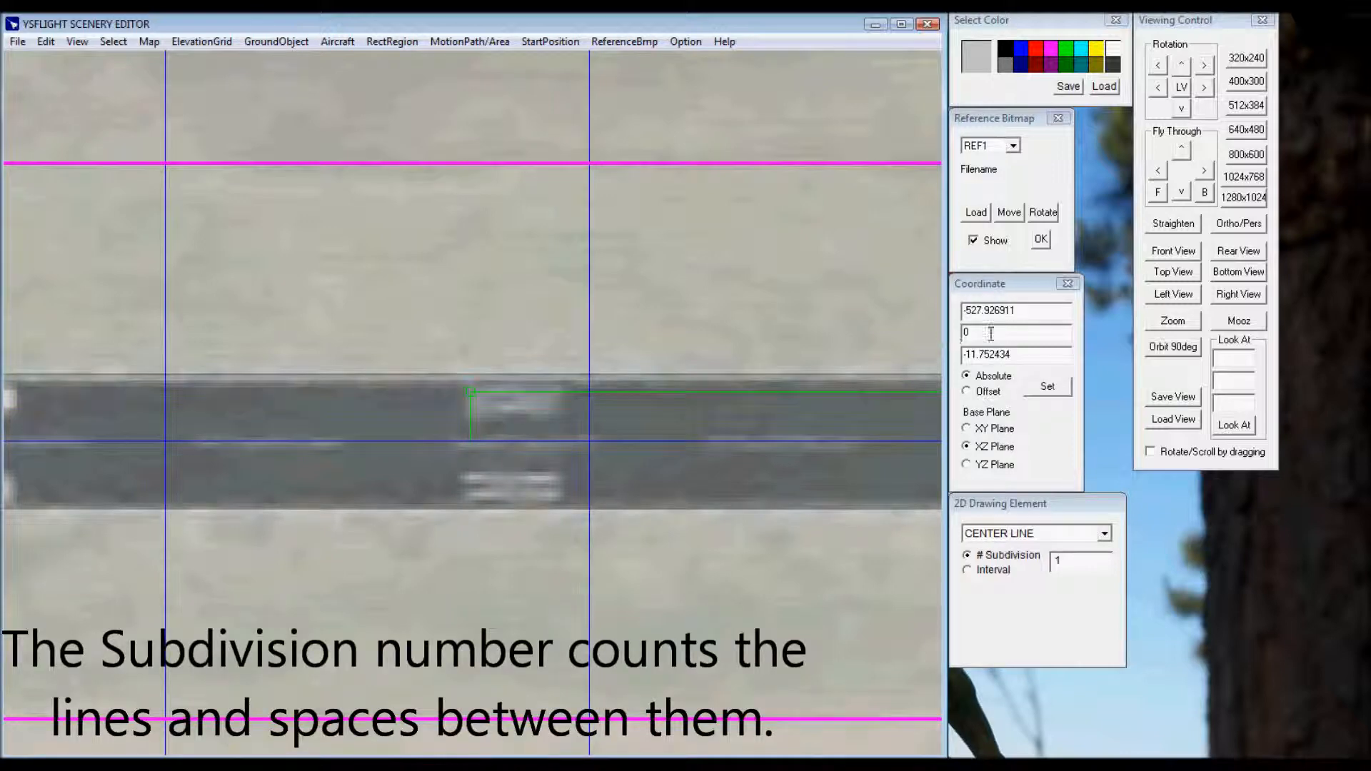
pyautogui.moveTo(975, 307); pyautogui.dragTo(1055, 313)
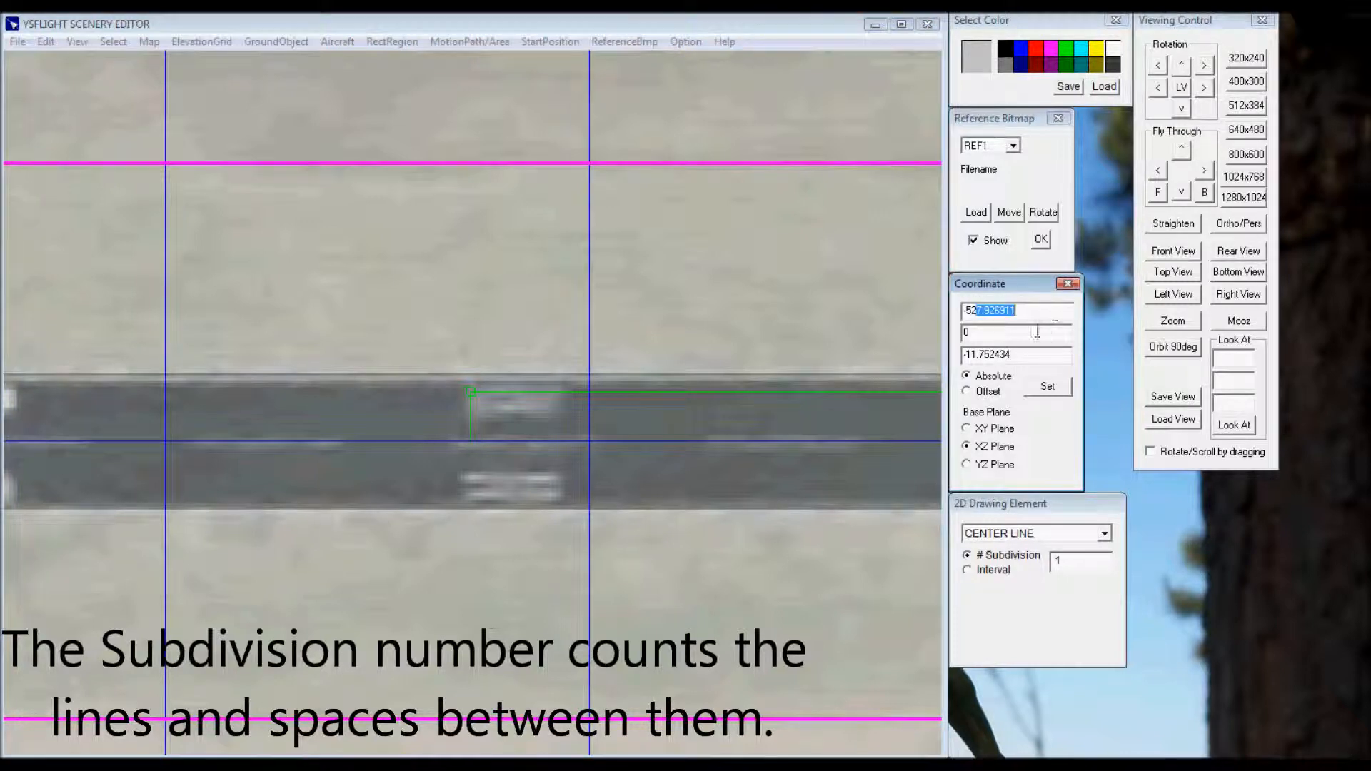
pyautogui.press('BackSpace')
pyautogui.moveTo(969, 354); pyautogui.dragTo(1068, 357)
pyautogui.press('BackSpace')
pyautogui.write('1')
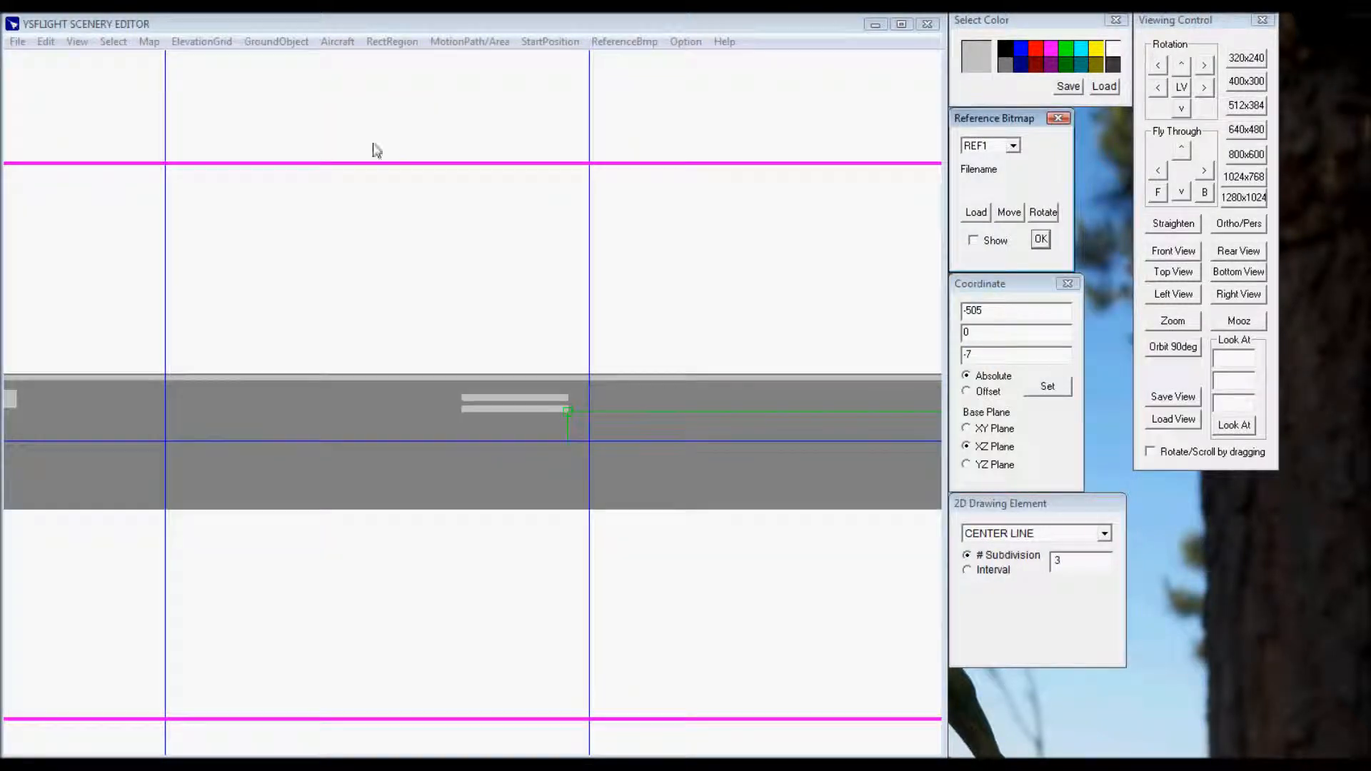
pyautogui.click(376, 19)
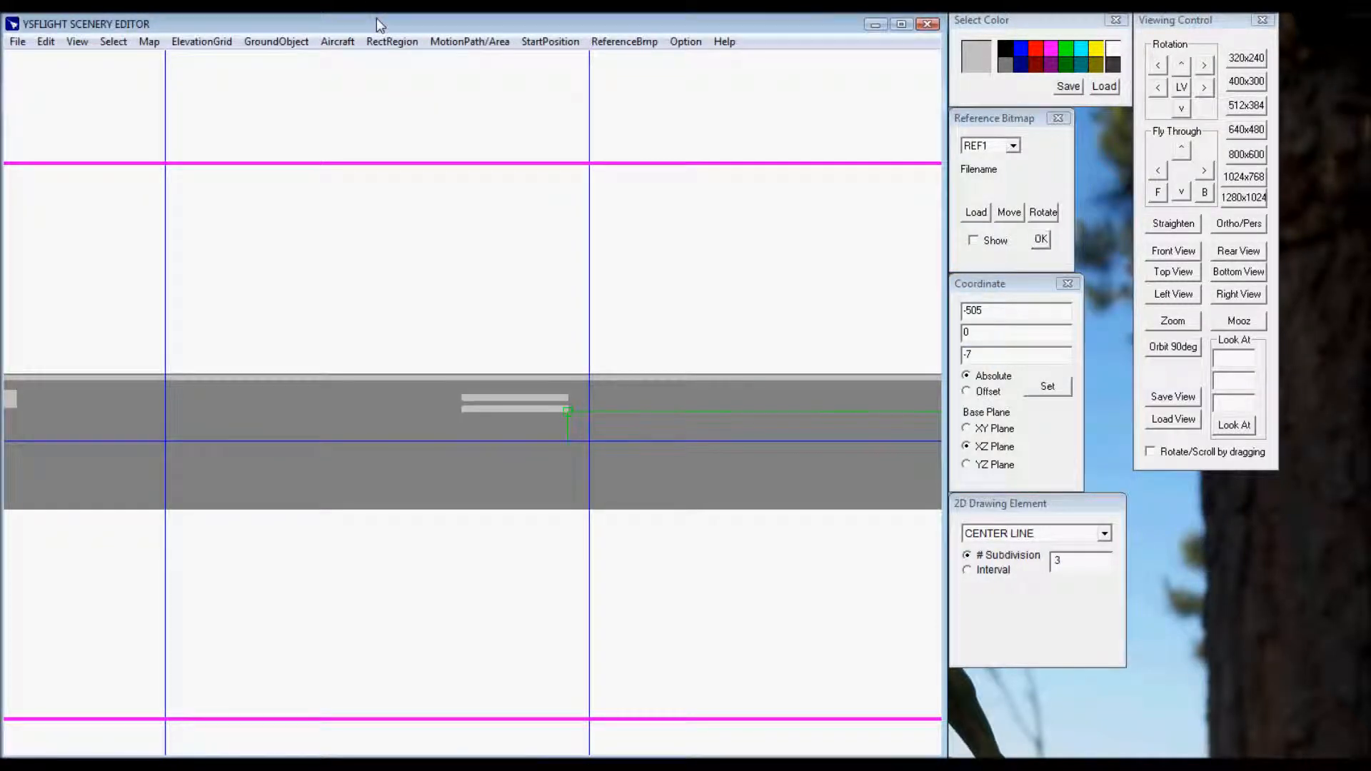
pyautogui.press('Escape')
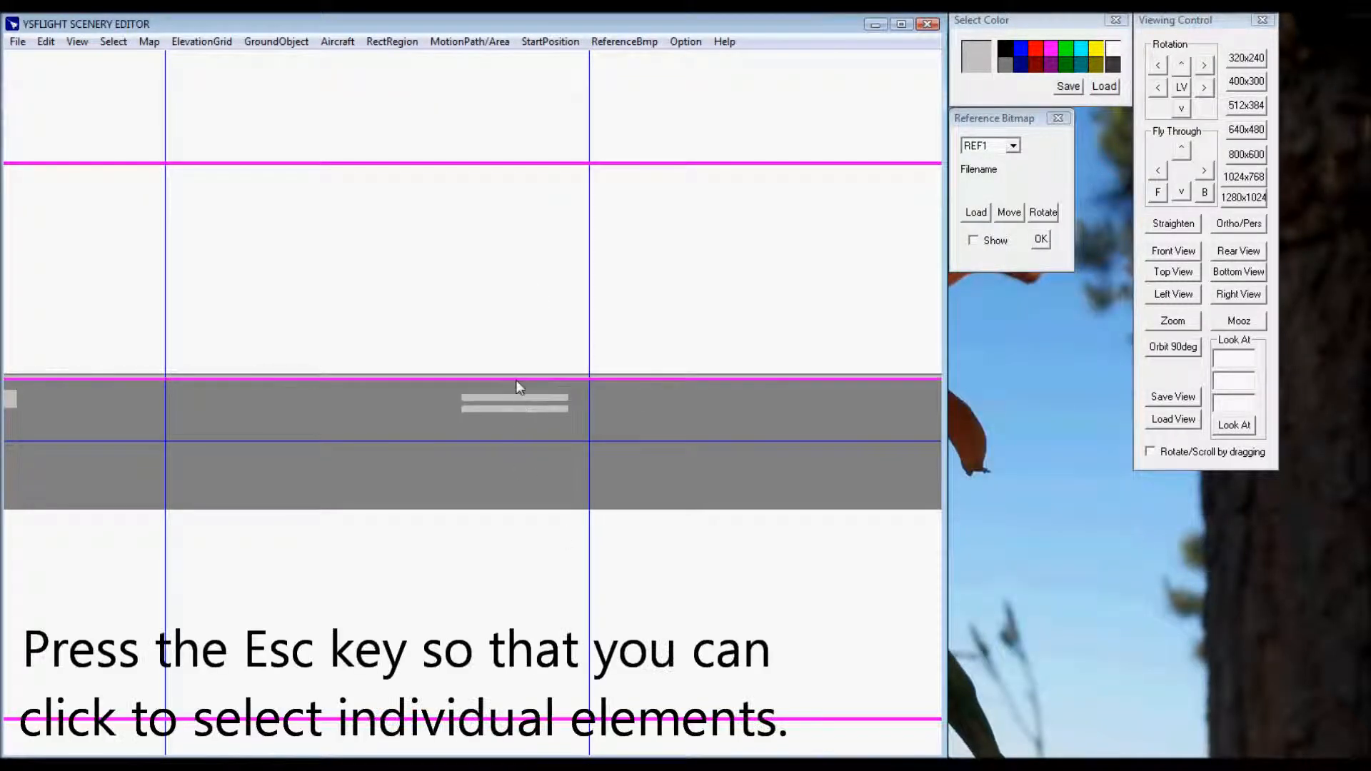
pyautogui.click(522, 401)
pyautogui.keyDown('ctrl'); pyautogui.moveTo(235, 440); pyautogui.dragTo(888, 442); pyautogui.keyUp('ctrl')
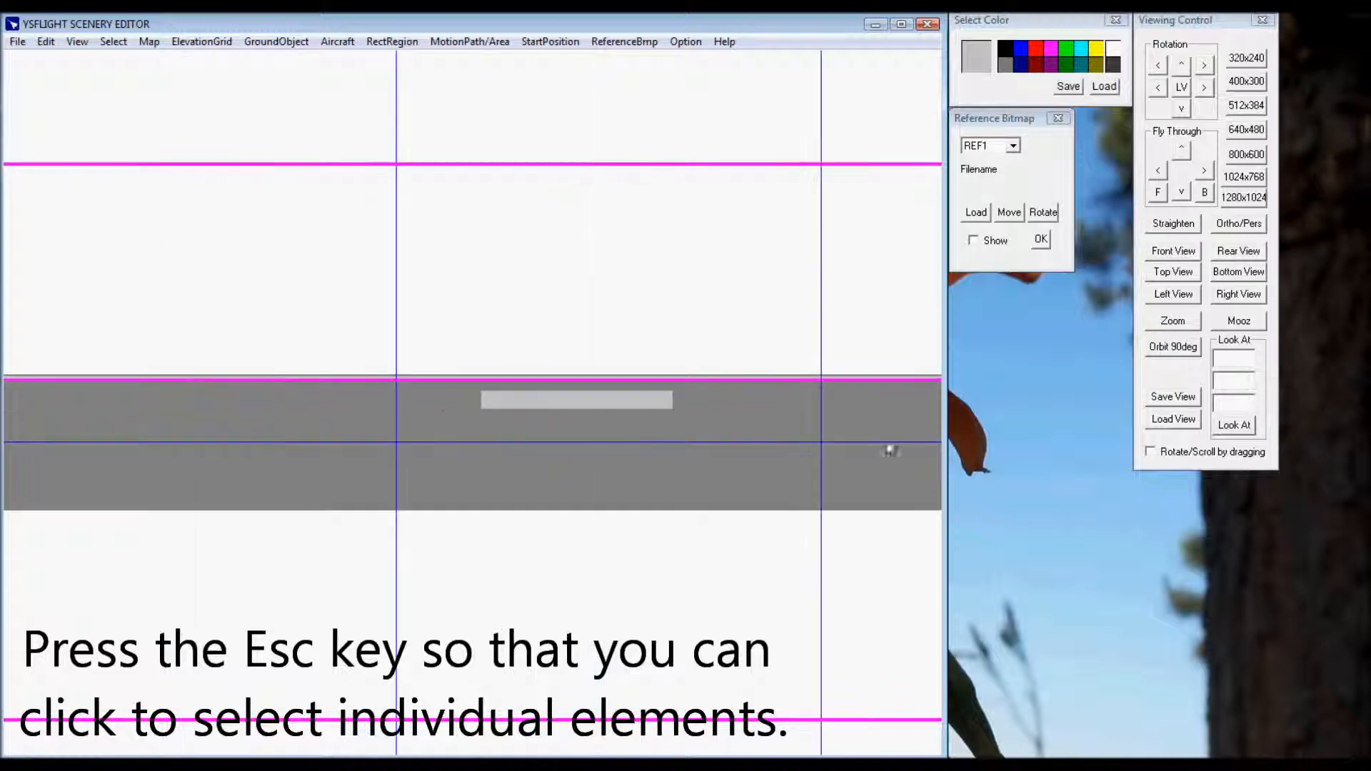
pyautogui.click(602, 402)
pyautogui.keyDown('ctrl'); pyautogui.keyDown('shift'); pyautogui.moveTo(491, 299); pyautogui.dragTo(487, 326); pyautogui.keyUp('shift'); pyautogui.keyUp('ctrl')
pyautogui.click(556, 427)
pyautogui.keyDown('shift'); pyautogui.click(245, 426); pyautogui.keyUp('shift')
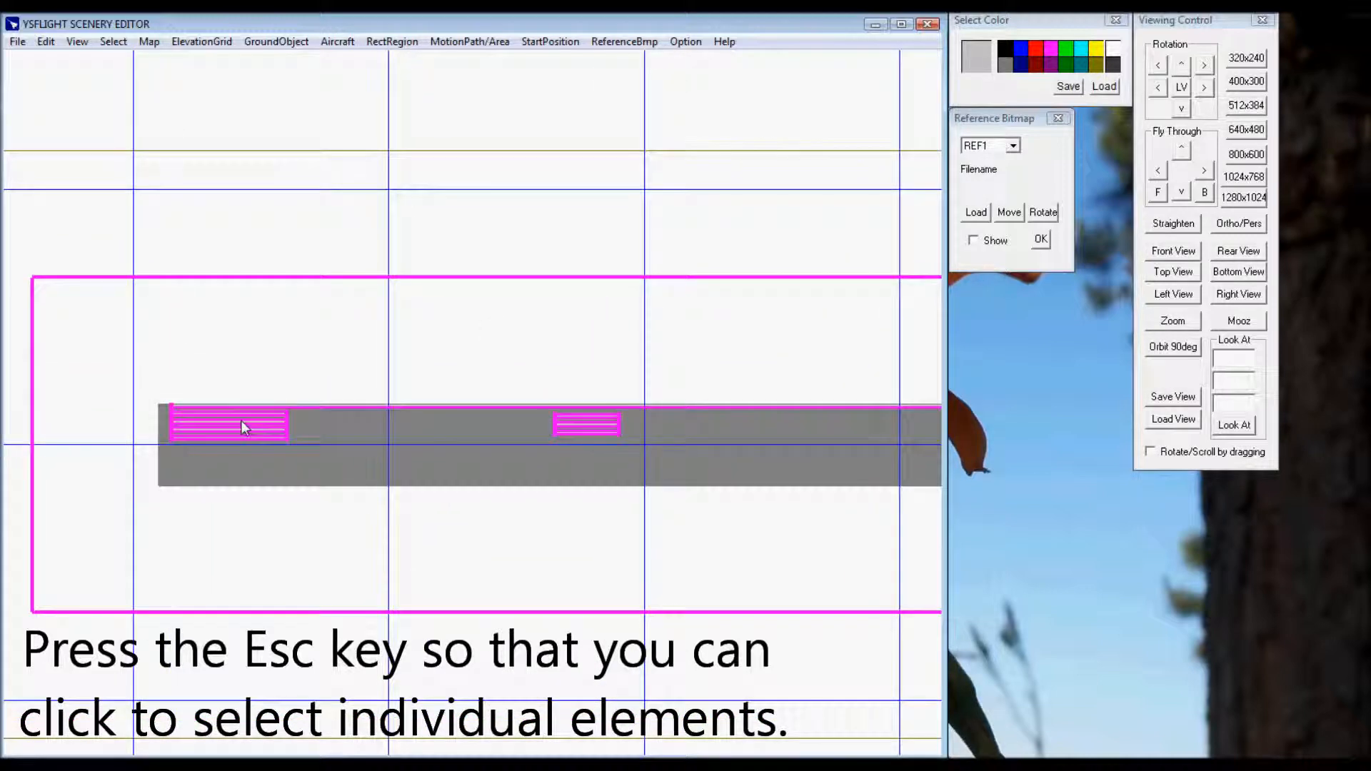
pyautogui.click(148, 43)
pyautogui.click(166, 123)
# Copy the threshold markings, move the originals across the runway to -962.5, 0, 7.5, and paste the copy in their former place.
pyautogui.click(244, 429)
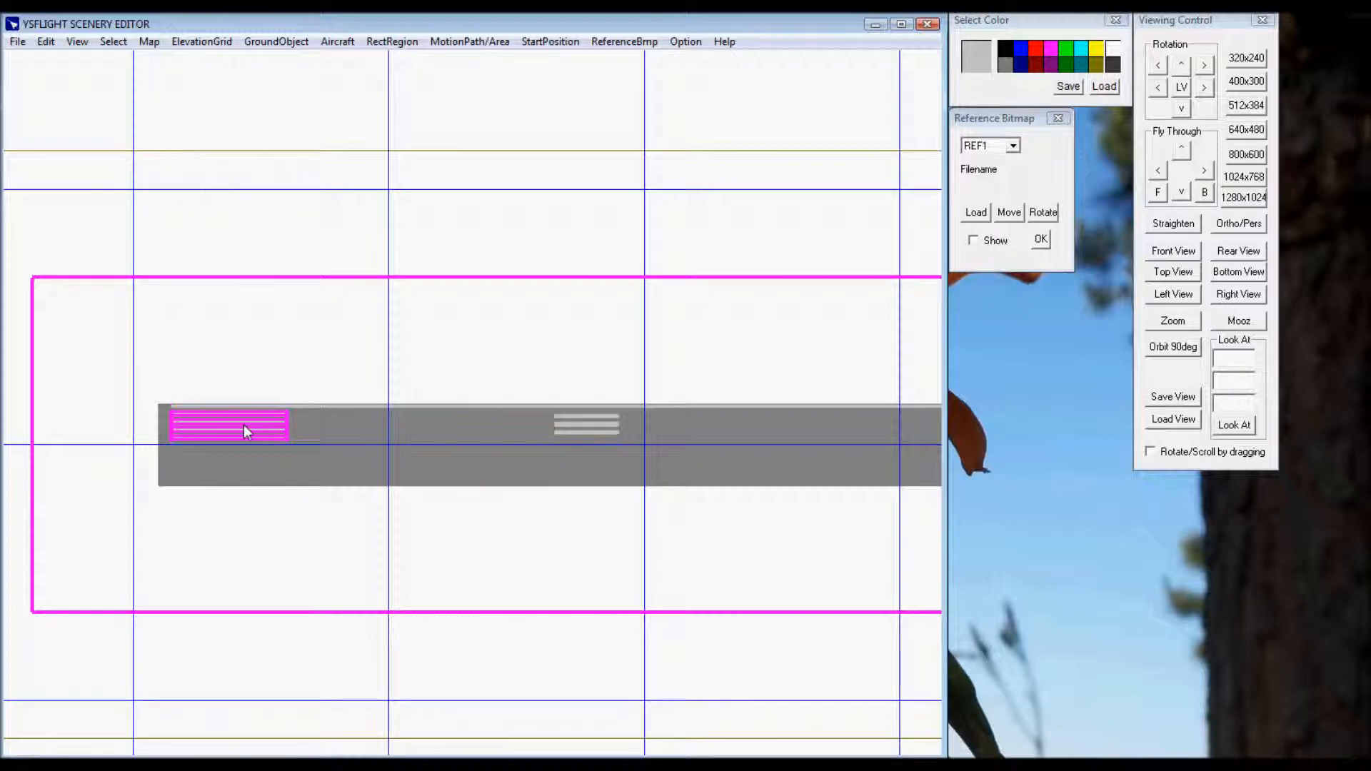
pyautogui.click(148, 43)
pyautogui.click(177, 120)
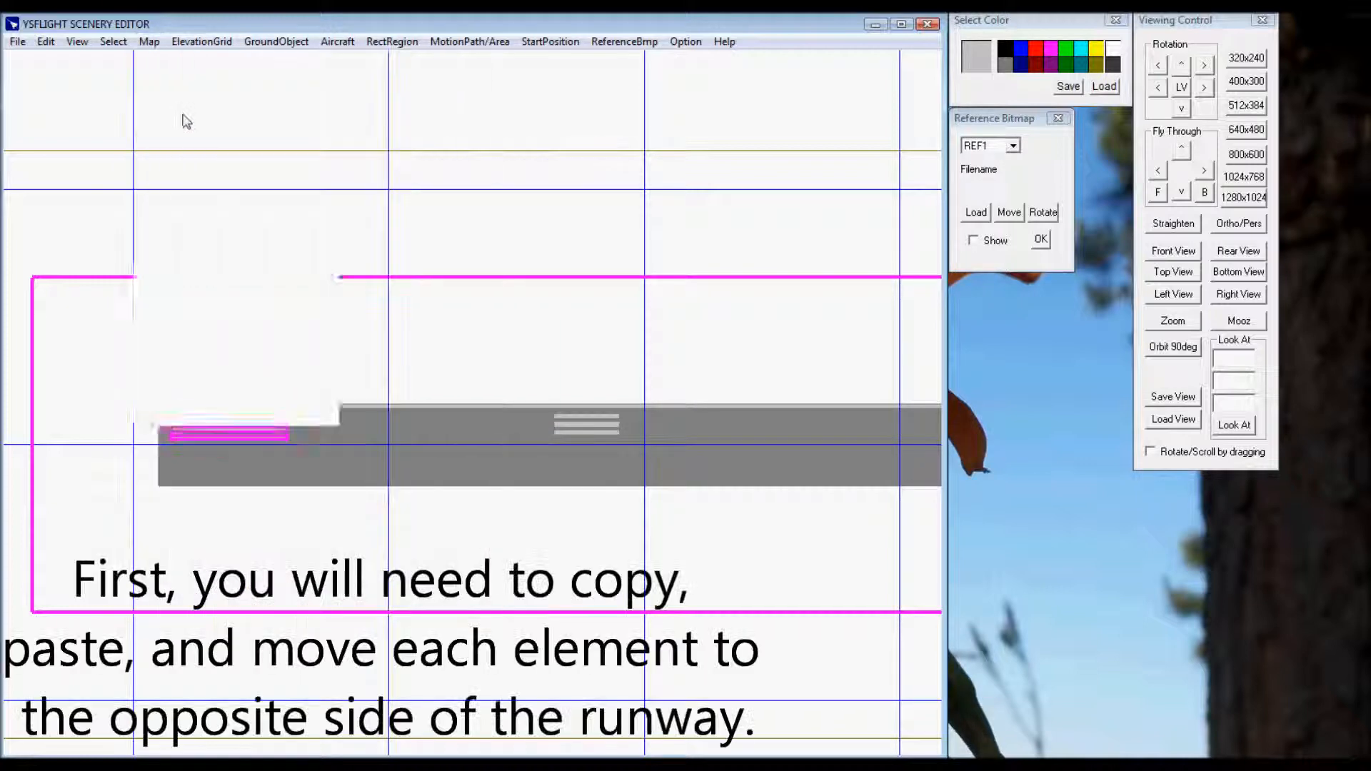
pyautogui.click(150, 43)
pyautogui.click(228, 243)
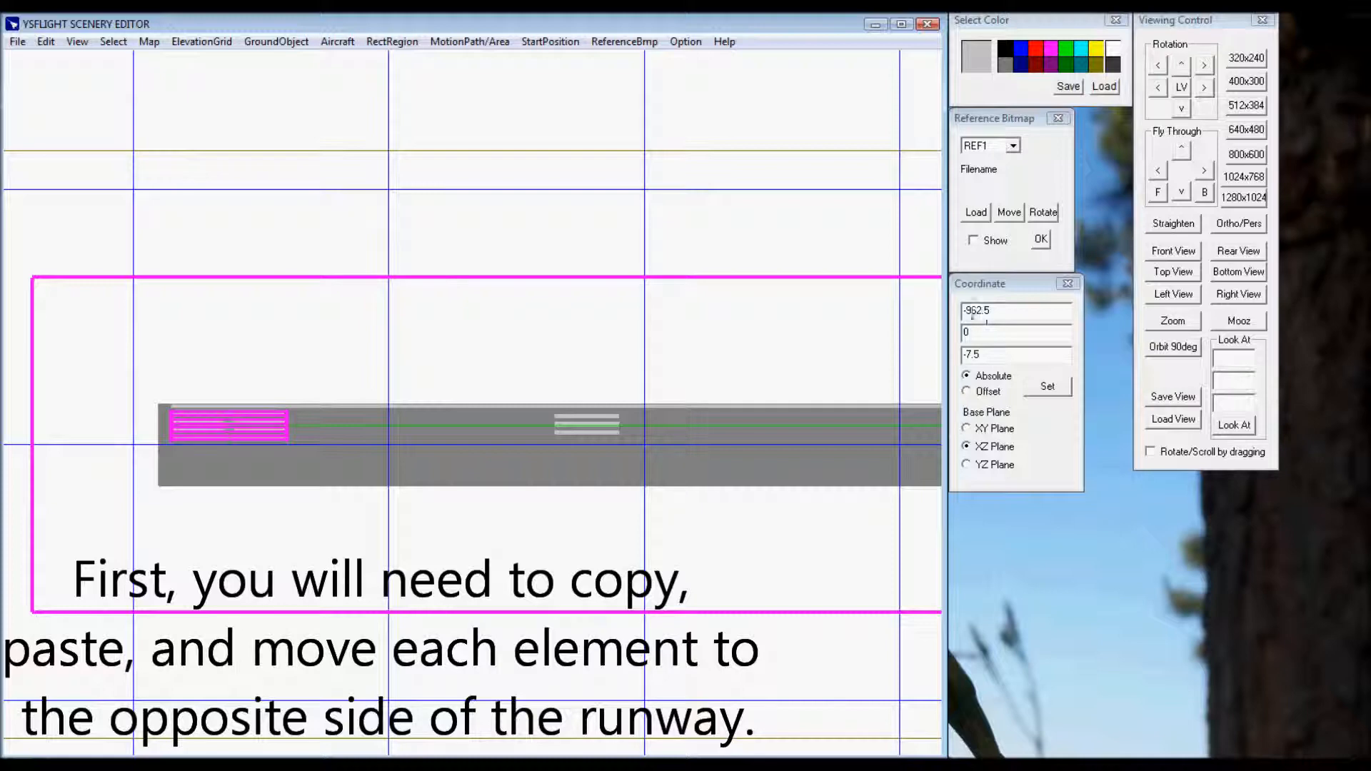
pyautogui.click(964, 355)
pyautogui.press('Delete')
pyautogui.click(1044, 389)
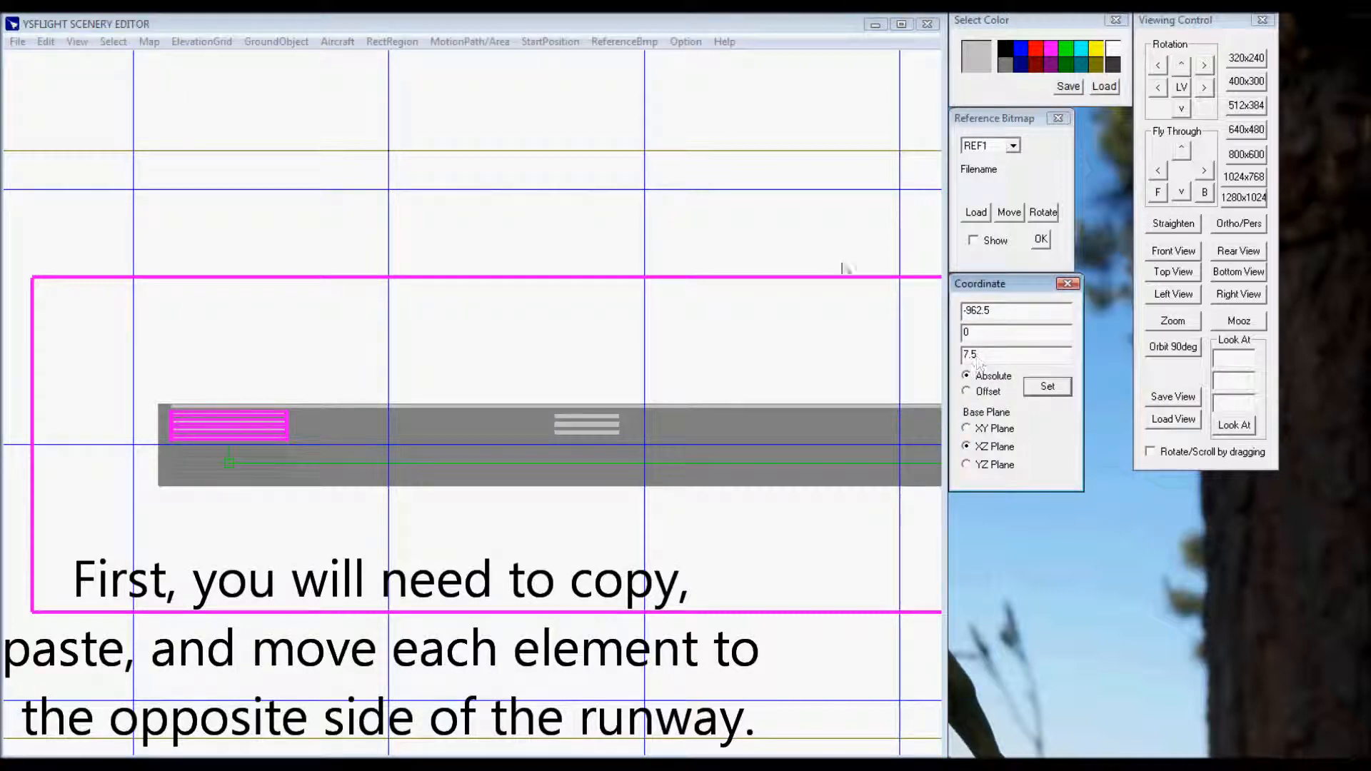
pyautogui.click(620, 23)
pyautogui.click(148, 42)
pyautogui.click(182, 155)
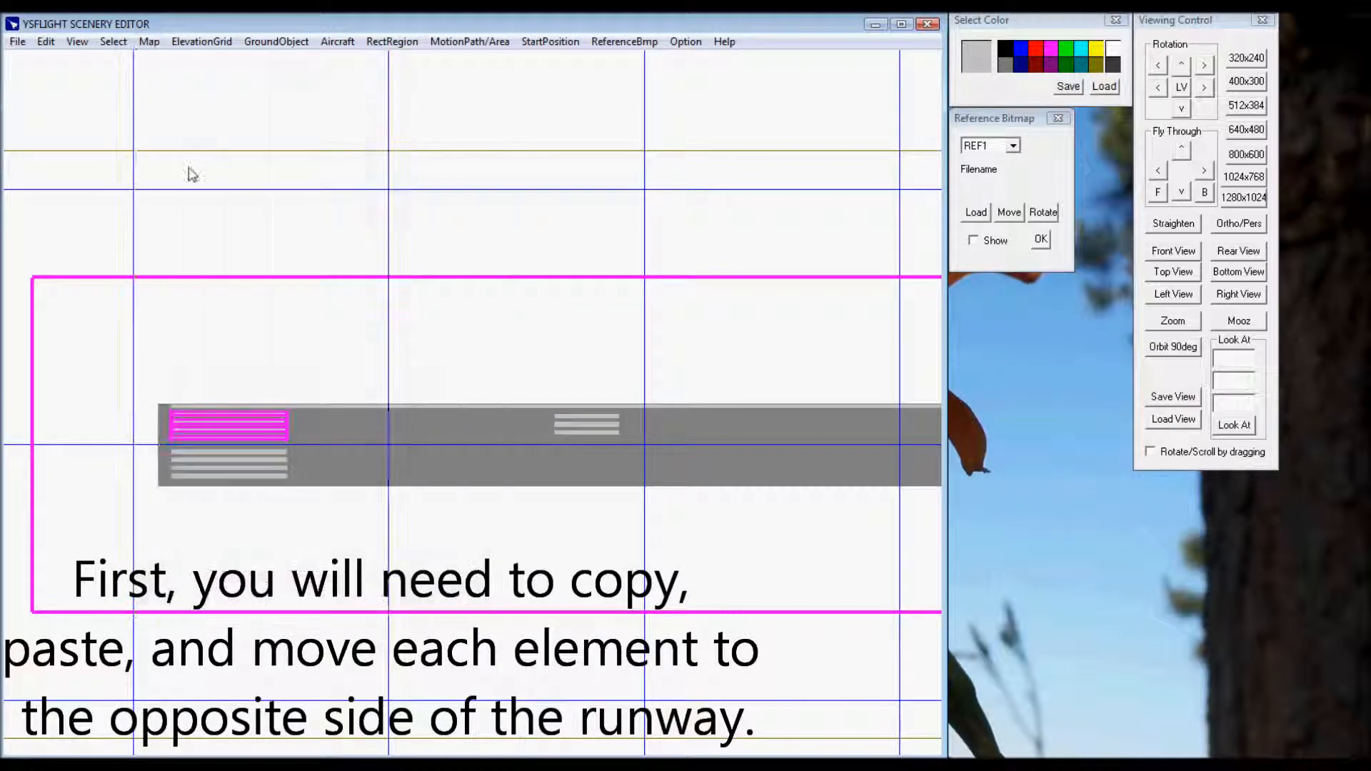
# Duplicate the three-bar touchdown markings and move one set to the opposite side by making its third coordinate positive.
pyautogui.click(577, 439)
pyautogui.click(149, 42)
pyautogui.click(183, 116)
pyautogui.click(147, 42)
pyautogui.click(175, 156)
pyautogui.click(149, 42)
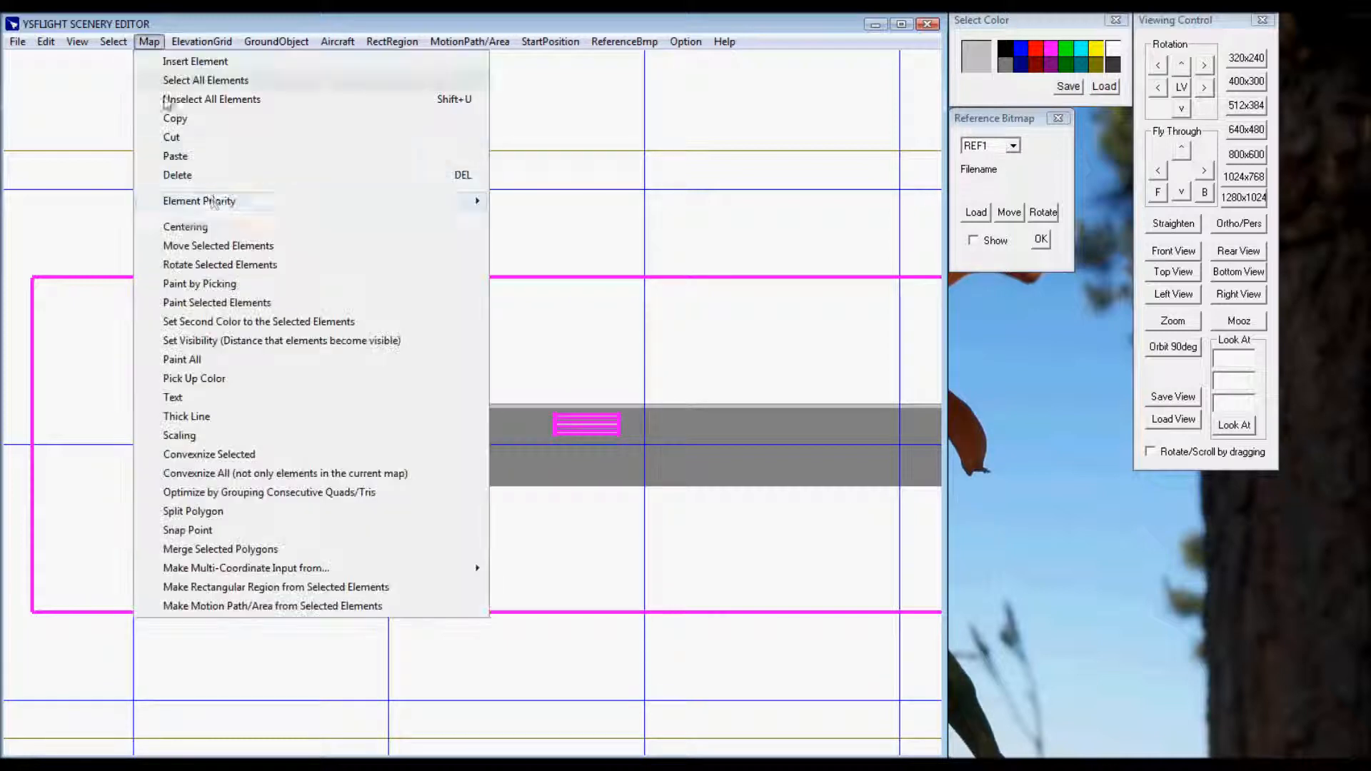
pyautogui.click(218, 245)
pyautogui.click(964, 354)
pyautogui.write('-')
pyautogui.click(1042, 390)
pyautogui.click(691, 29)
# Duplicate the solid bar marking and move one bar to the opposite side of the runway at -657.5, 0, 10.
pyautogui.keyDown('shift'); pyautogui.moveTo(784, 332); pyautogui.dragTo(170, 307); pyautogui.keyUp('shift')
pyautogui.click(312, 390)
pyautogui.click(146, 42)
pyautogui.click(191, 117)
pyautogui.click(152, 43)
pyautogui.click(190, 153)
pyautogui.click(149, 41)
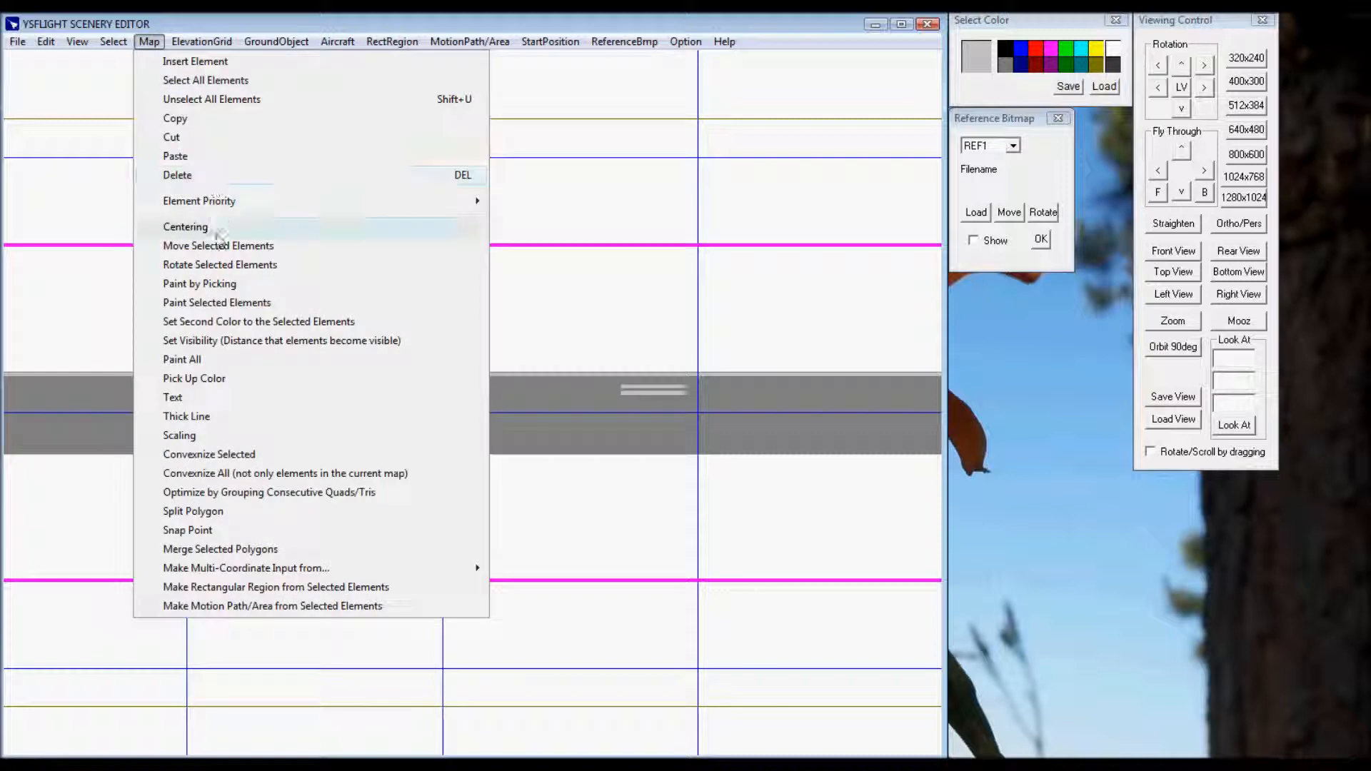
pyautogui.click(214, 245)
pyautogui.click(1048, 386)
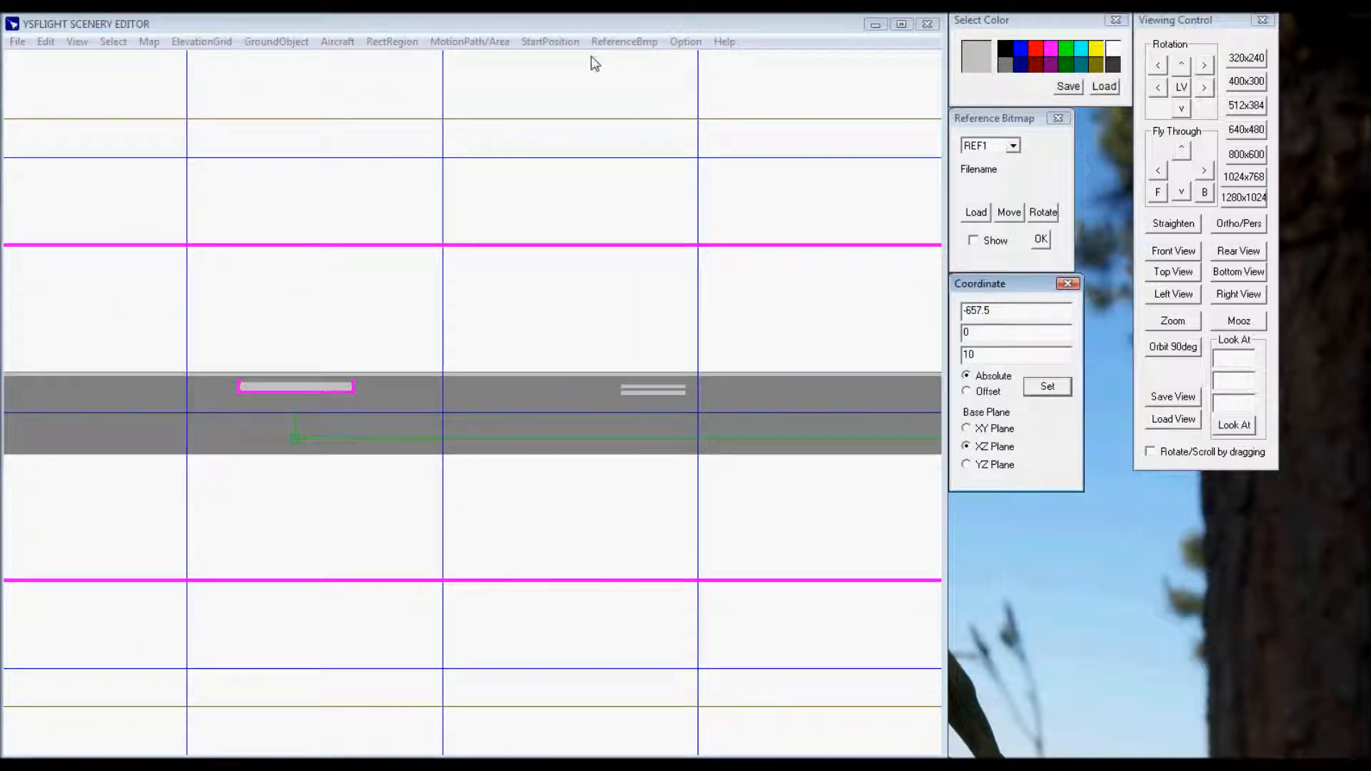
# Copy the double-bar marking, move the original across the runway to -517.5, 0, 9, and paste the copy in its former place.
pyautogui.click(661, 390)
pyautogui.click(148, 41)
pyautogui.click(177, 118)
pyautogui.click(149, 41)
pyautogui.click(218, 246)
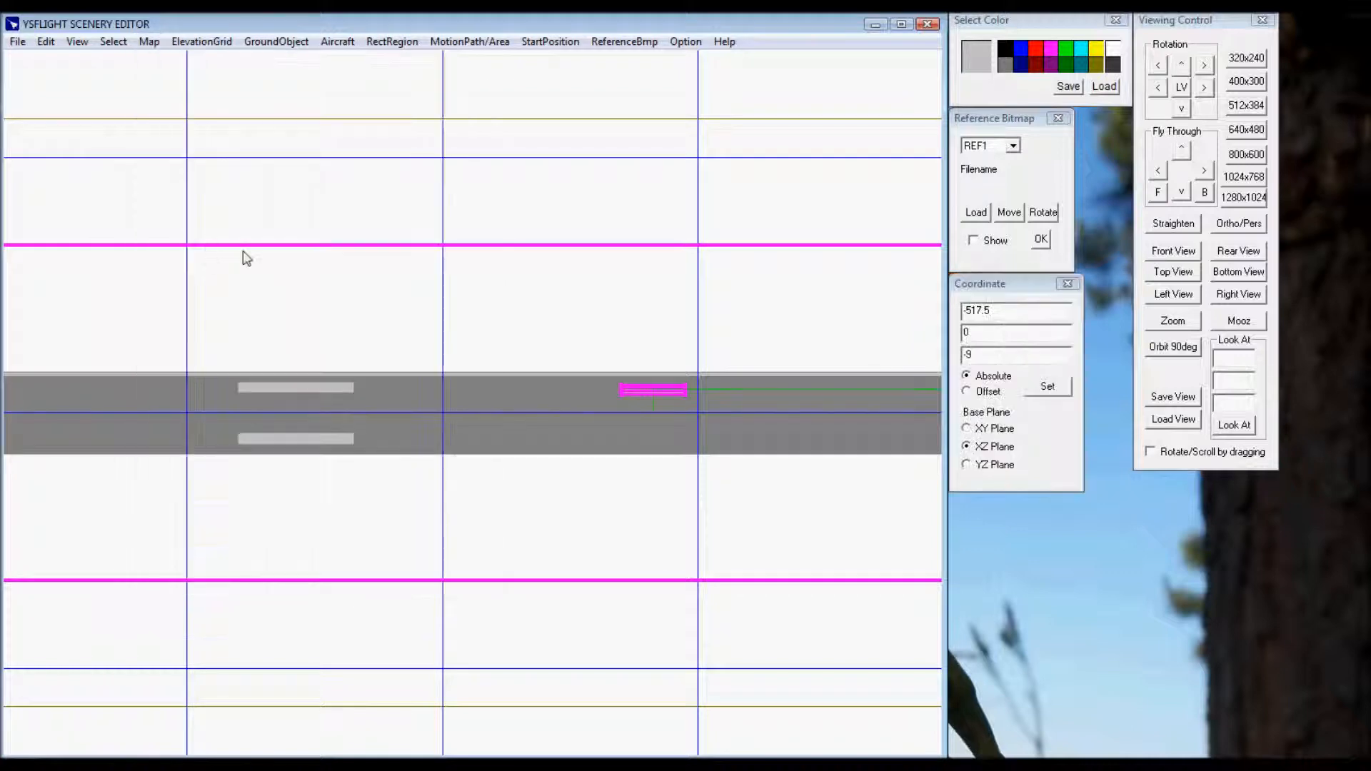
pyautogui.write('9')
pyautogui.click(1048, 387)
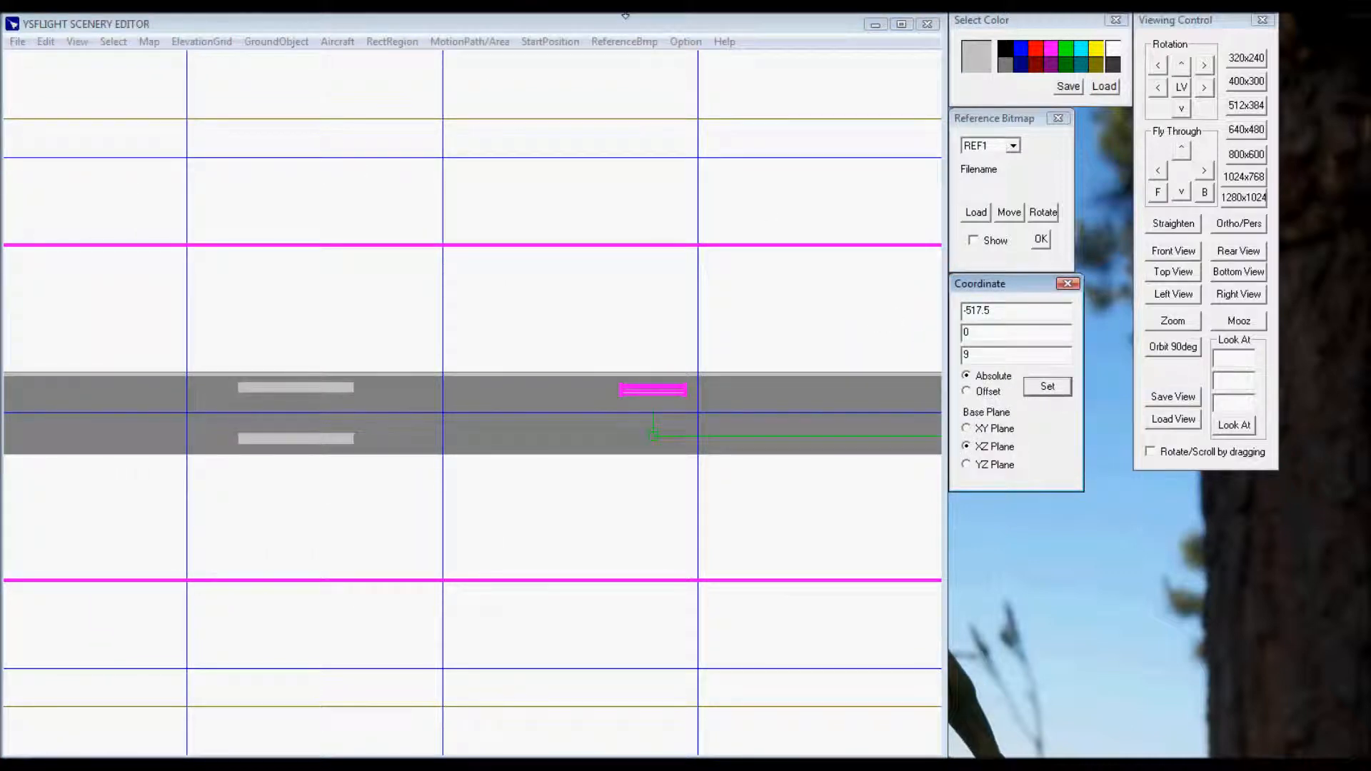
pyautogui.click(145, 45)
pyautogui.click(186, 161)
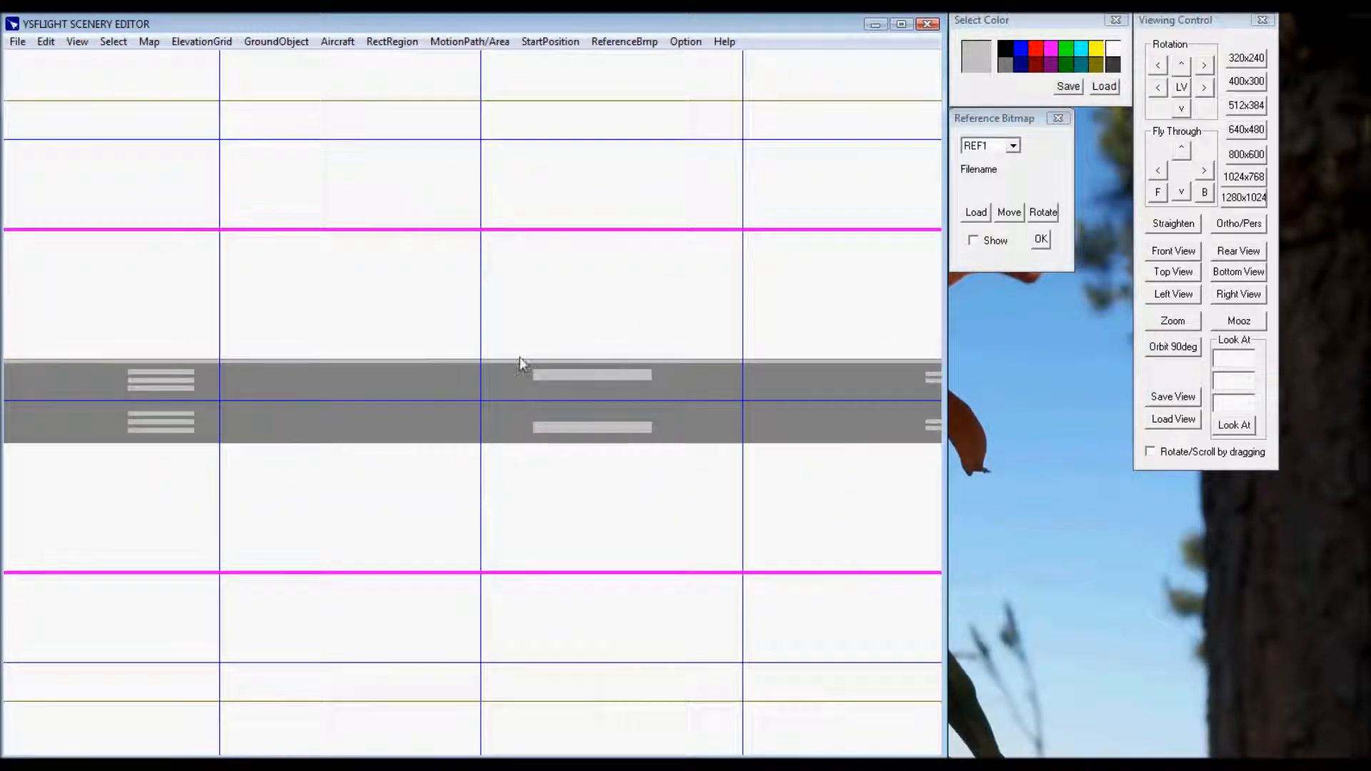
# Duplicate the runway edge line and move one line to the opposite edge at 0, 0, 15.
pyautogui.click(520, 363)
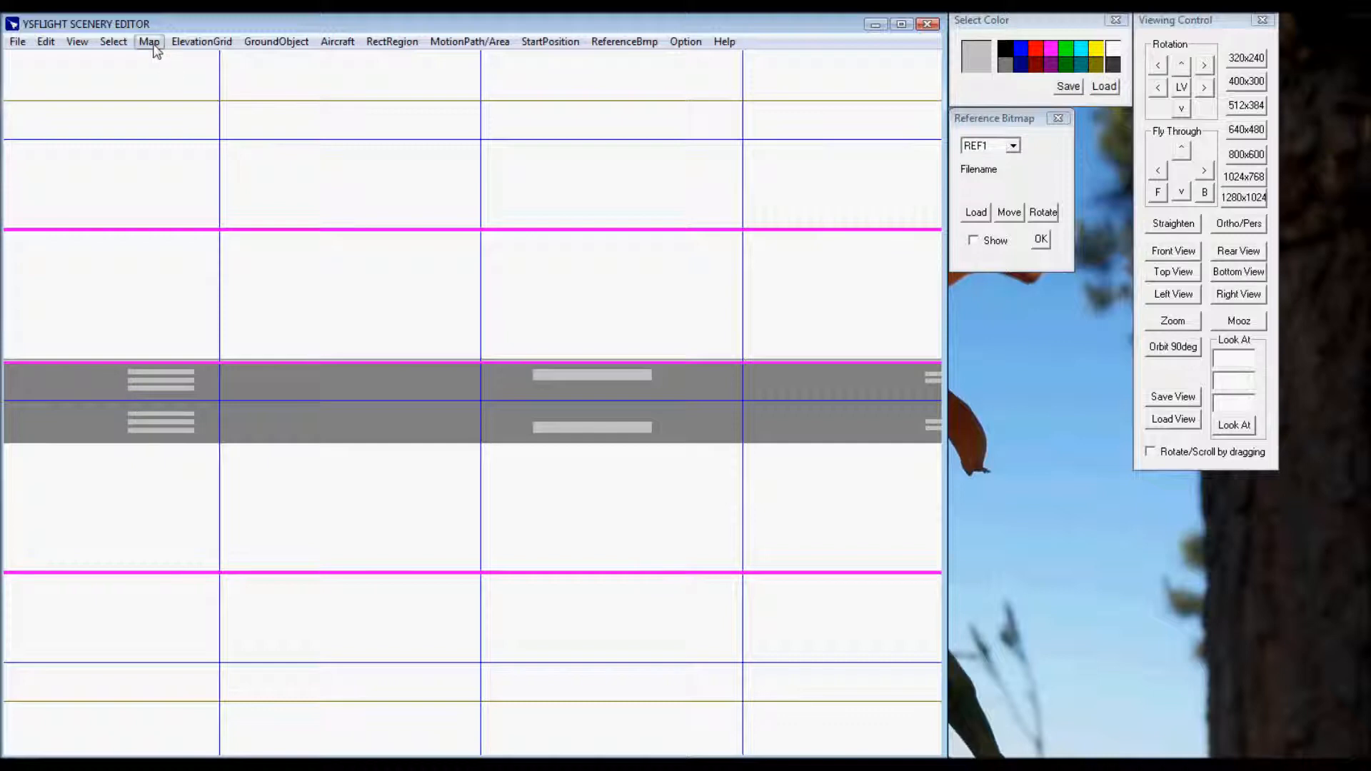
pyautogui.click(149, 41)
pyautogui.click(165, 120)
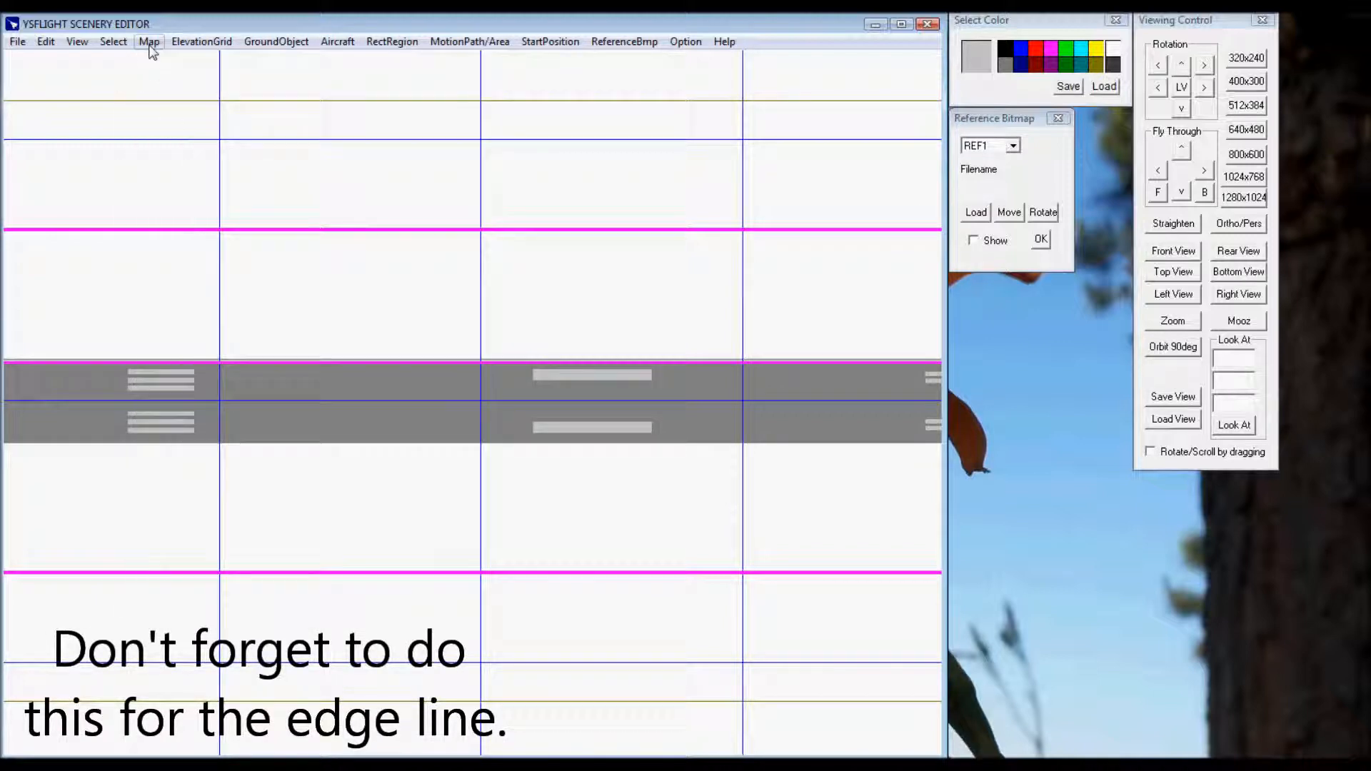
pyautogui.click(150, 42)
pyautogui.click(173, 156)
pyautogui.click(149, 43)
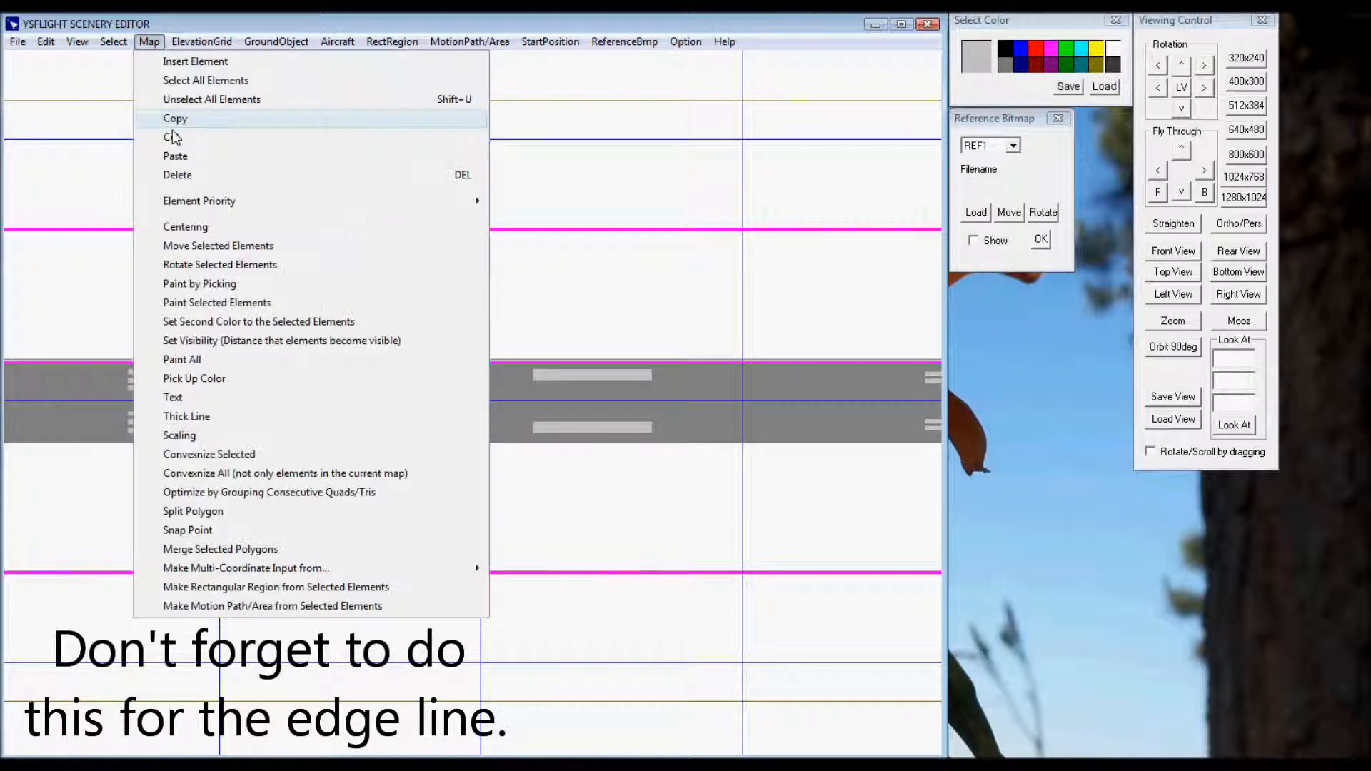
pyautogui.click(204, 246)
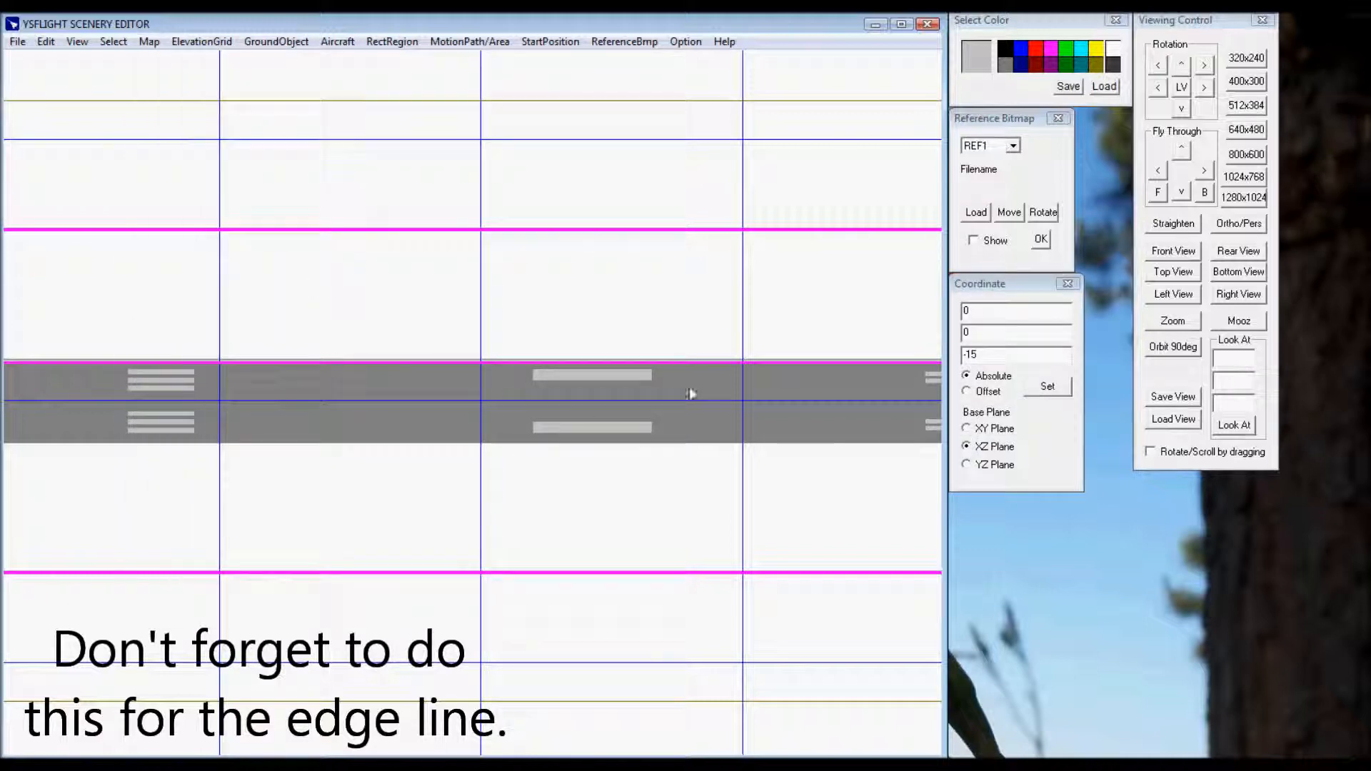
pyautogui.click(968, 357)
pyautogui.click(1037, 391)
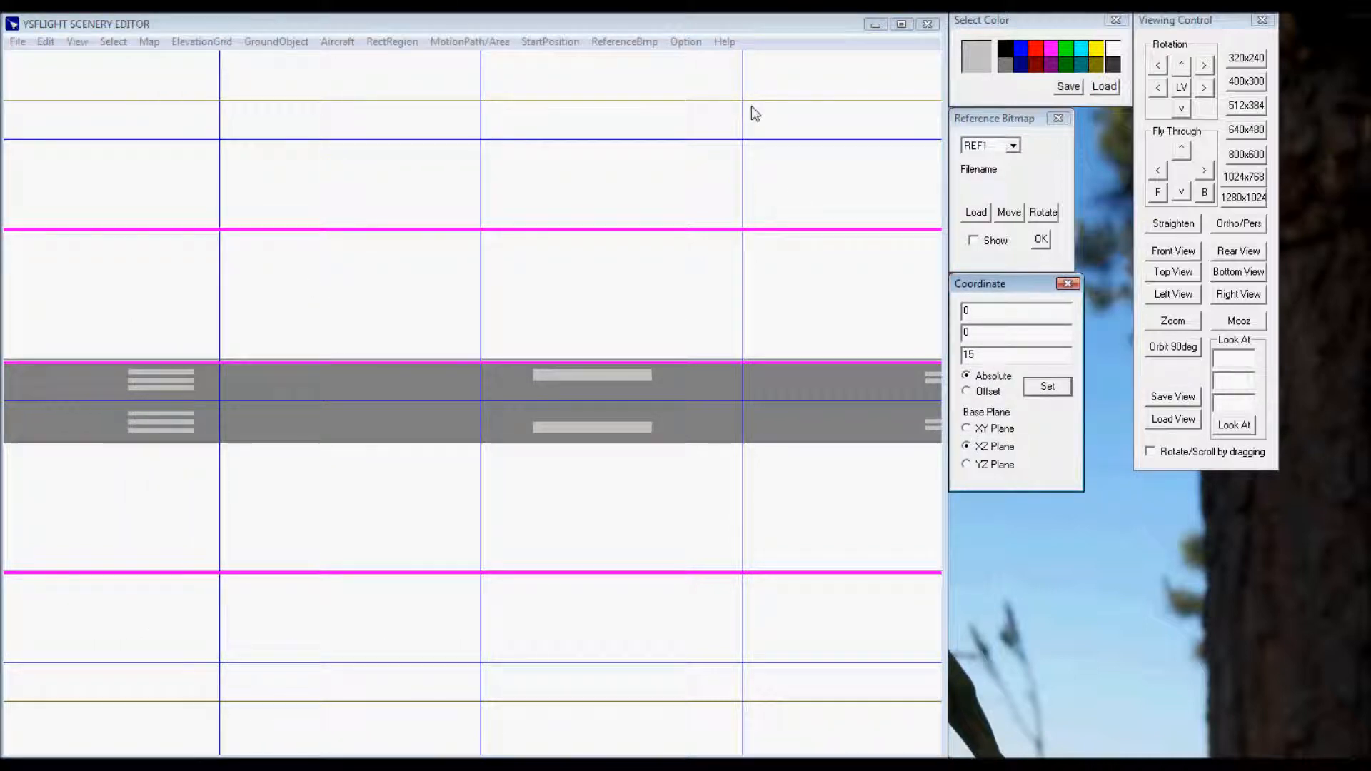
pyautogui.click(721, 25)
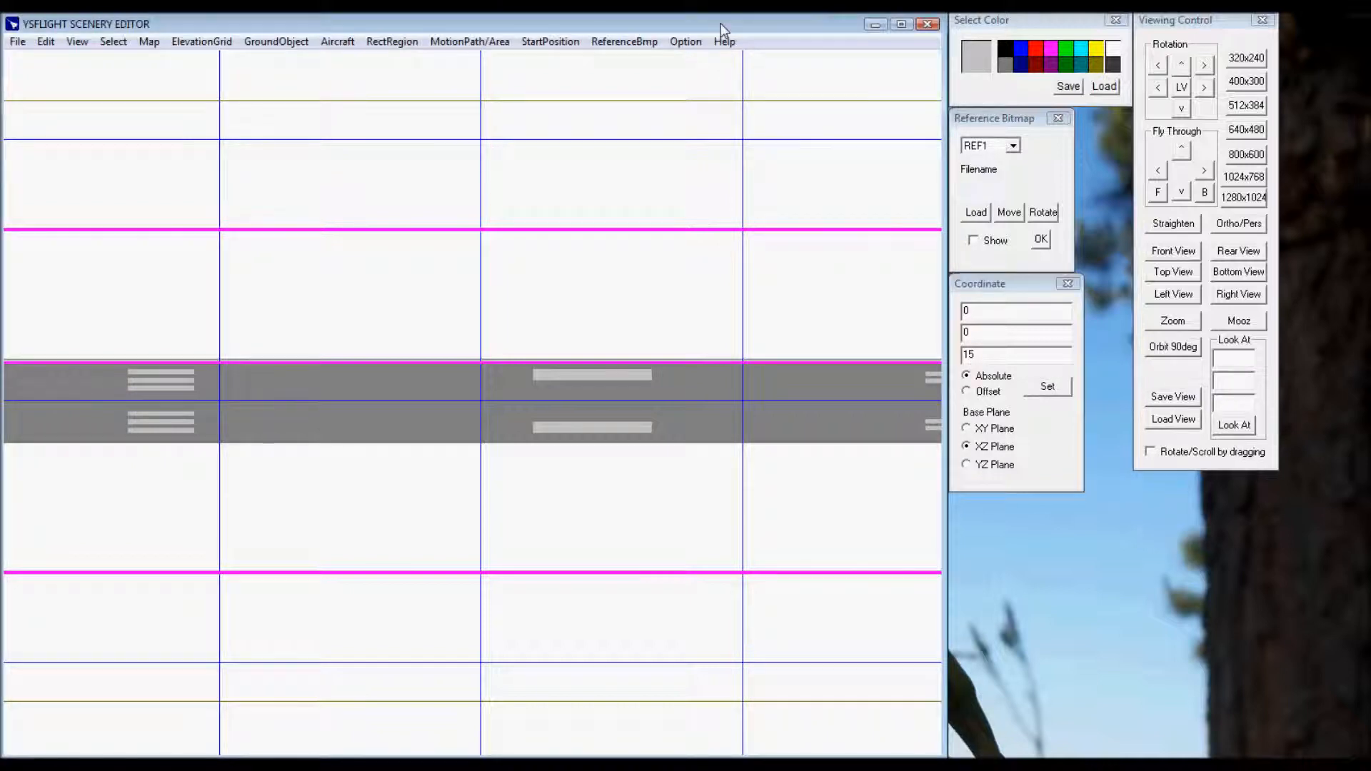
pyautogui.press('Return')
# Select the double-bar, solid bar, touchdown and threshold markings on both sides of the runway at this end.
pyautogui.keyDown('shift'); pyautogui.moveTo(856, 426); pyautogui.dragTo(523, 426); pyautogui.keyUp('shift')
pyautogui.keyDown('ctrl'); pyautogui.keyDown('shift'); pyautogui.moveTo(575, 248); pyautogui.dragTo(542, 394); pyautogui.keyUp('shift'); pyautogui.keyUp('ctrl')
pyautogui.click(536, 416)
pyautogui.keyDown('shift'); pyautogui.click(542, 392); pyautogui.keyUp('shift')
pyautogui.keyDown('shift'); pyautogui.click(396, 392); pyautogui.keyUp('shift')
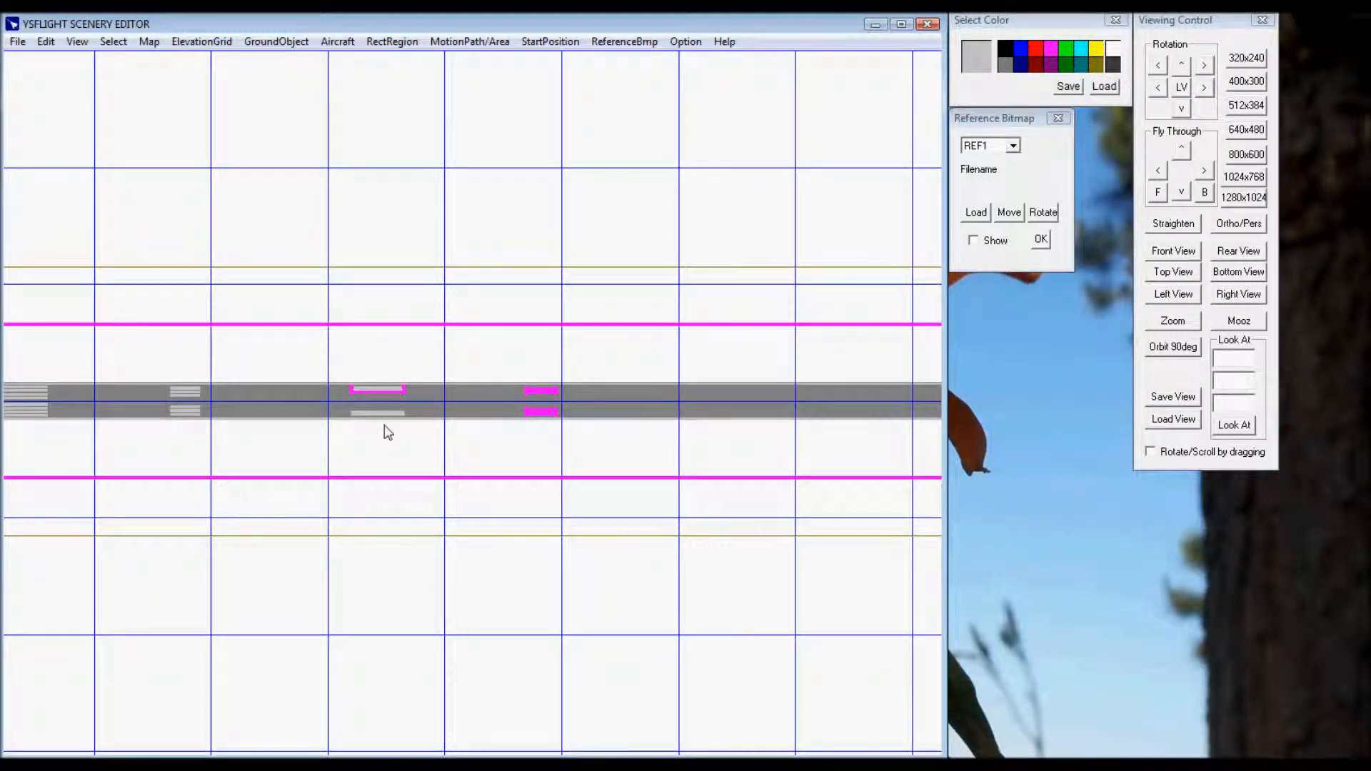
pyautogui.keyDown('shift'); pyautogui.click(385, 413); pyautogui.keyUp('shift')
pyautogui.keyDown('shift'); pyautogui.click(183, 393); pyautogui.keyUp('shift')
pyautogui.moveTo(244, 424); pyautogui.dragTo(543, 433, button='middle')
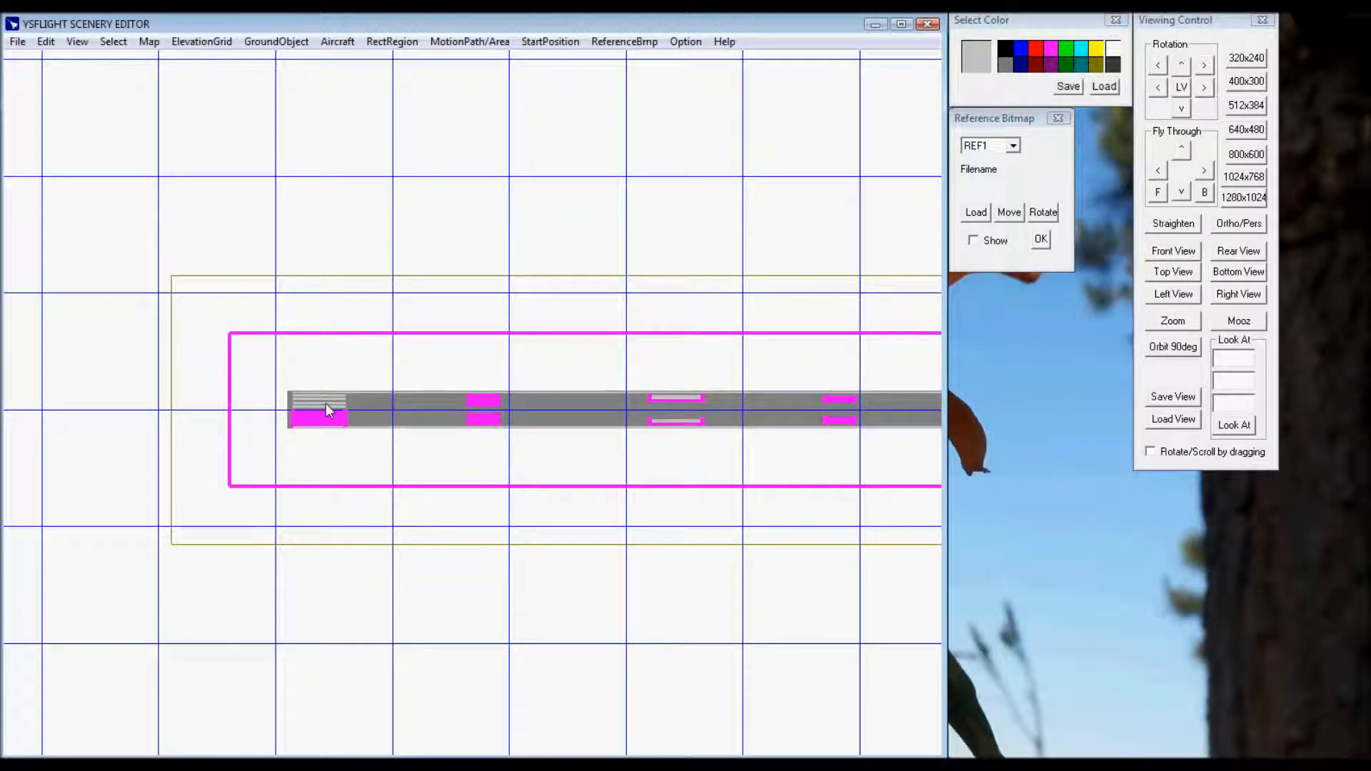
# Duplicate the selected runway-end markings and rotate the set 180 degrees about its centre.
pyautogui.click(149, 41)
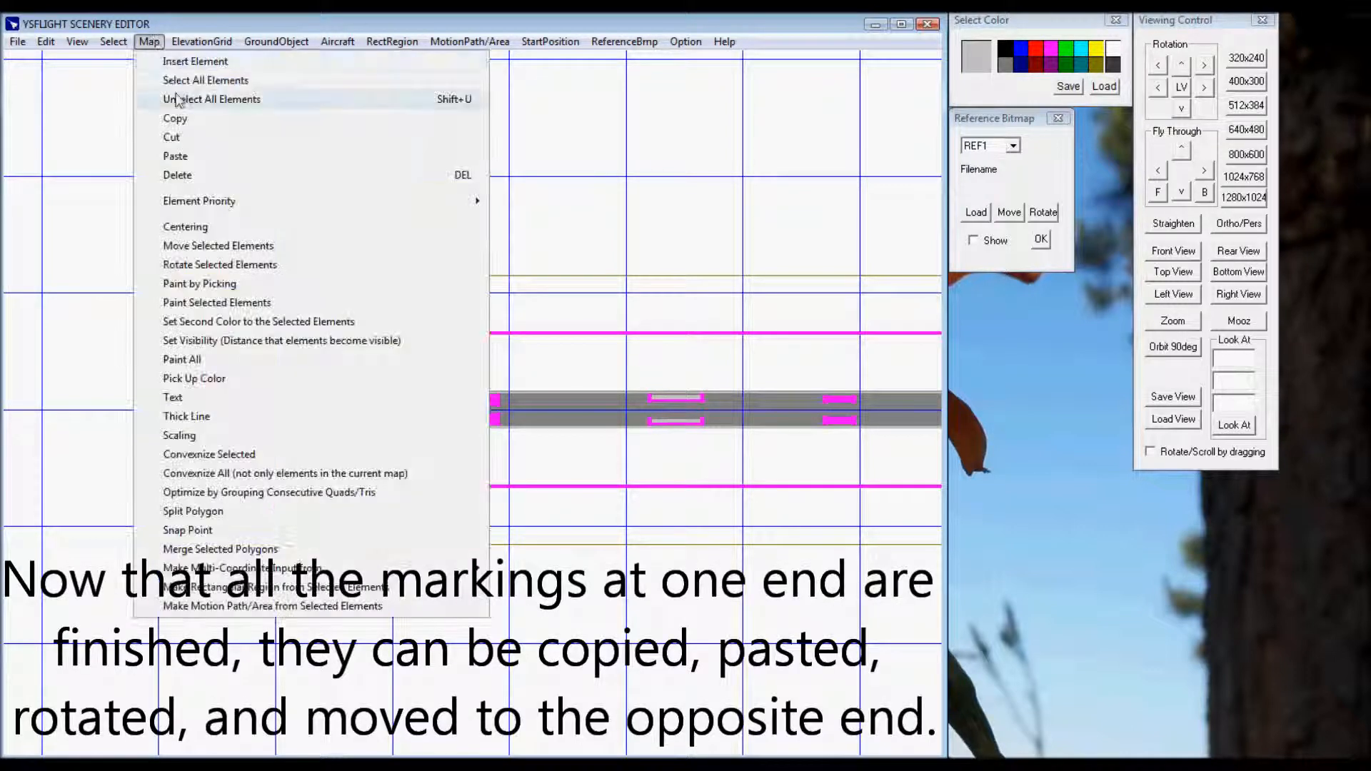
pyautogui.click(175, 118)
pyautogui.click(149, 42)
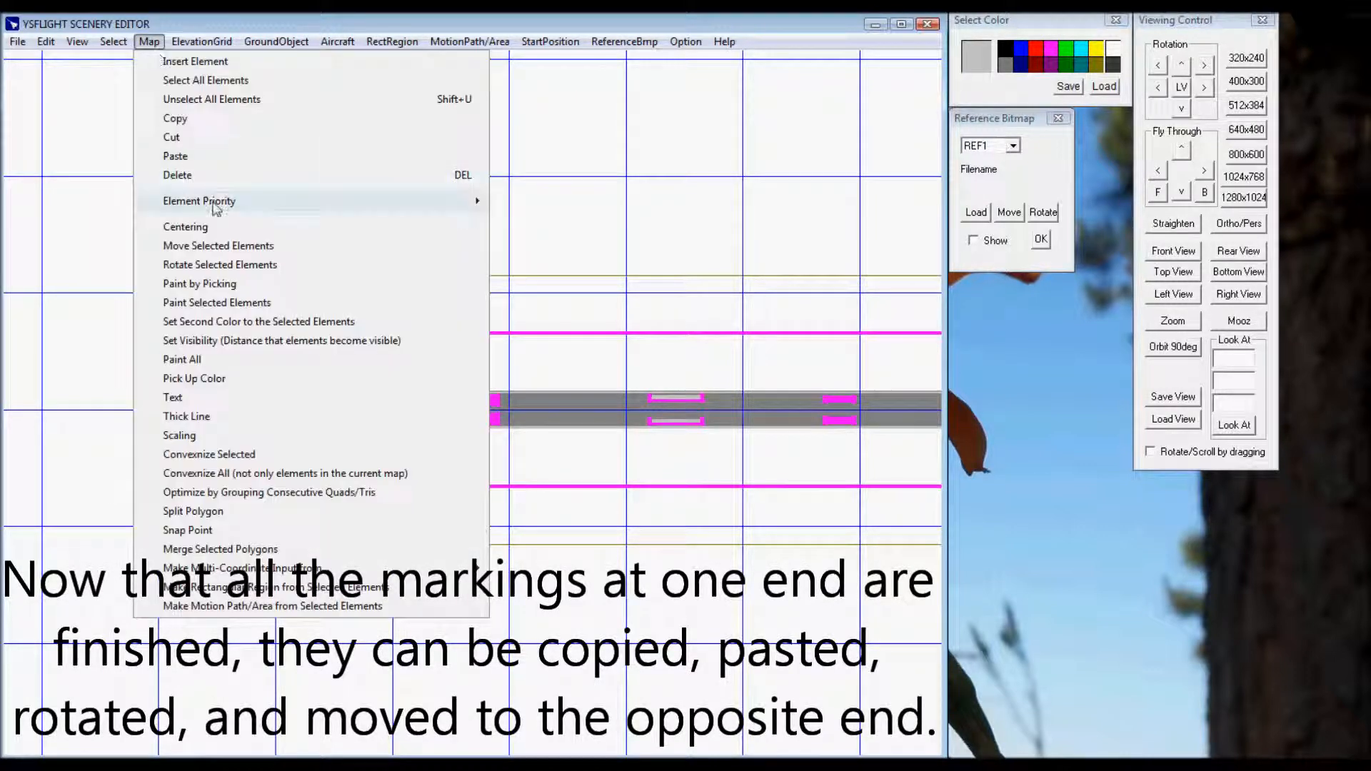
pyautogui.click(218, 265)
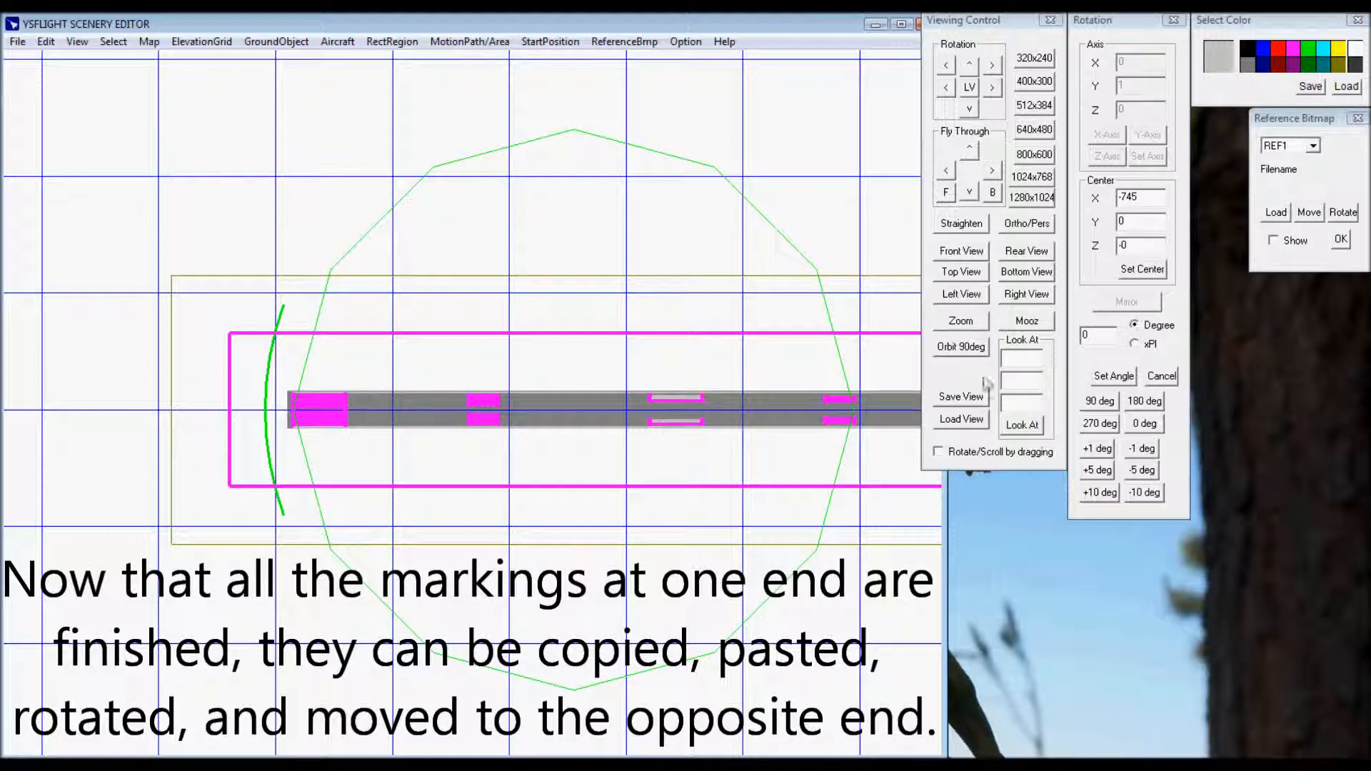
pyautogui.click(1144, 400)
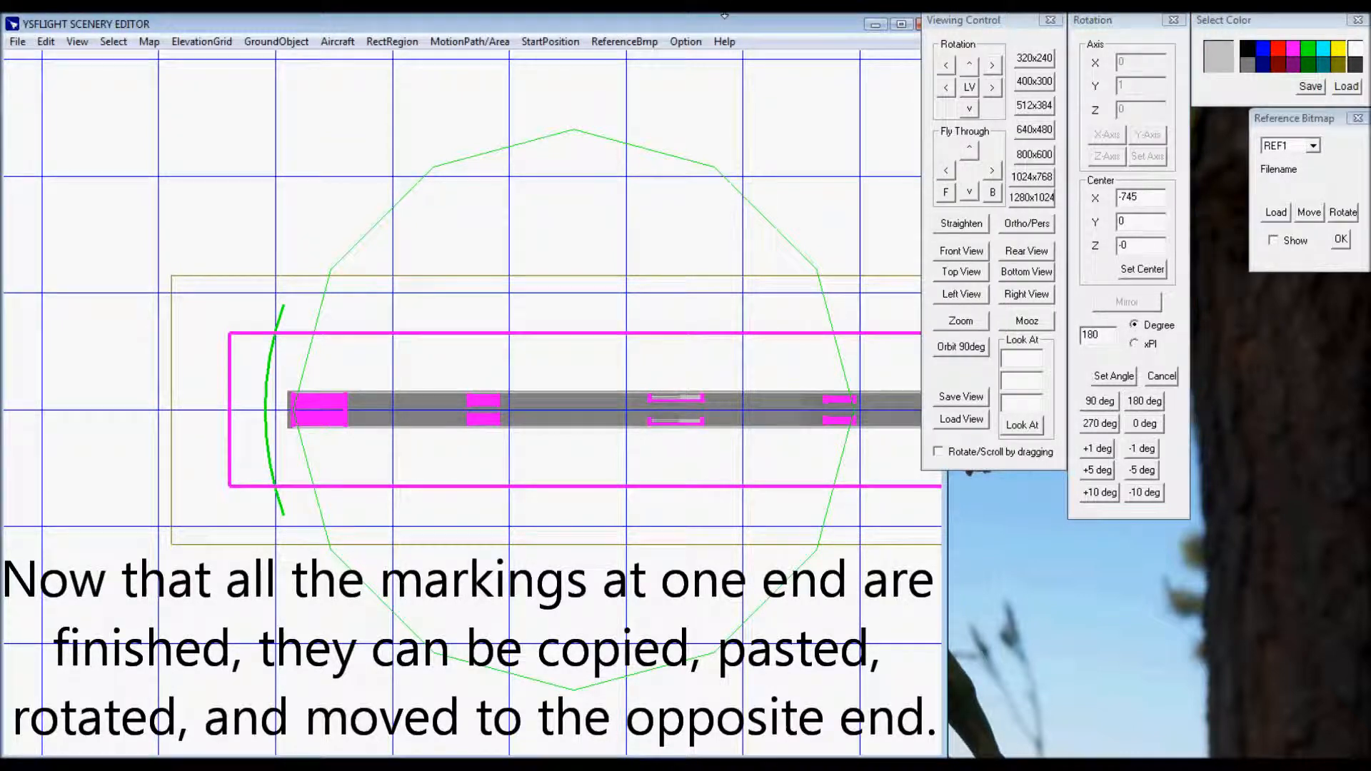
pyautogui.click(721, 74)
# Move the rotated marking set to the opposite end of the runway at 745, 0, 0.
pyautogui.keyDown('shift'); pyautogui.moveTo(803, 282); pyautogui.dragTo(31, 276); pyautogui.keyUp('shift')
pyautogui.keyDown('shift'); pyautogui.moveTo(742, 275); pyautogui.dragTo(85, 264); pyautogui.keyUp('shift')
pyautogui.keyDown('shift'); pyautogui.moveTo(688, 284); pyautogui.dragTo(15, 286); pyautogui.keyUp('shift')
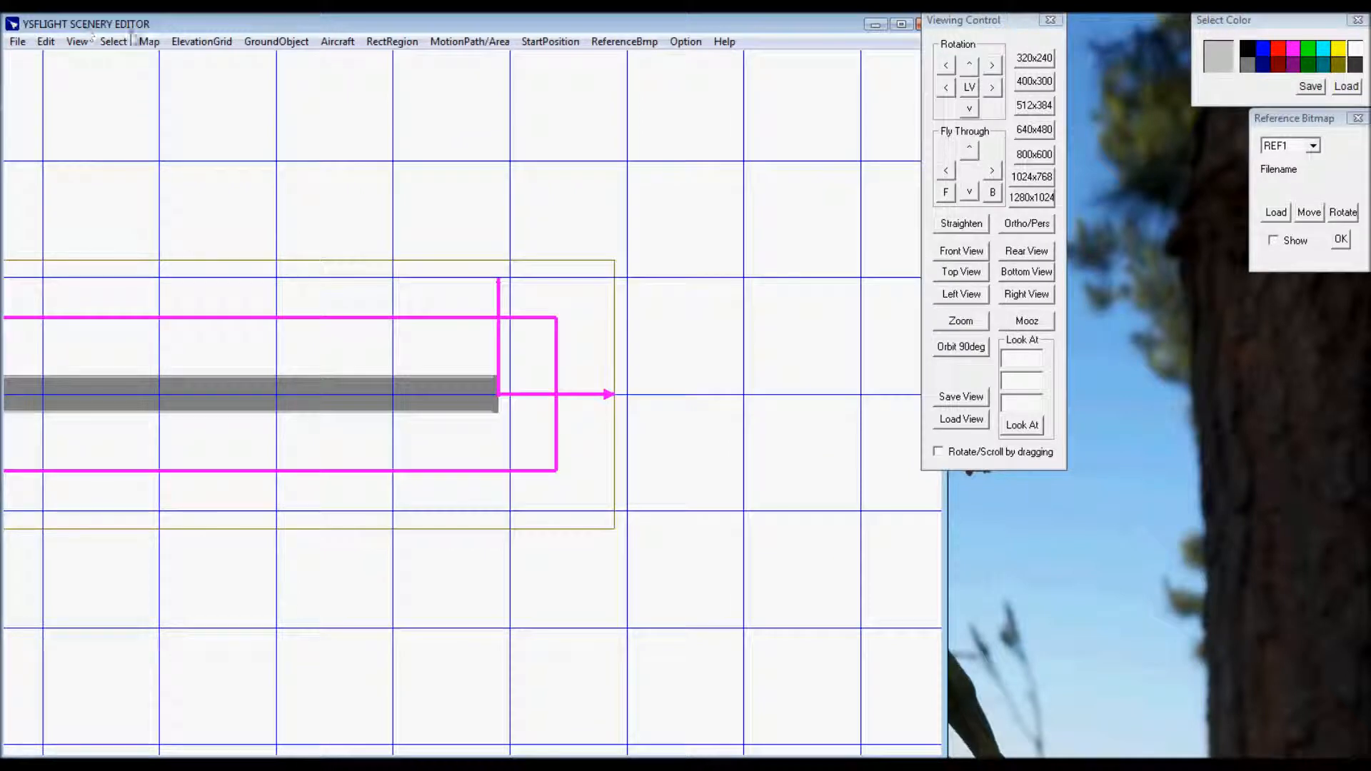
pyautogui.click(149, 41)
pyautogui.click(214, 243)
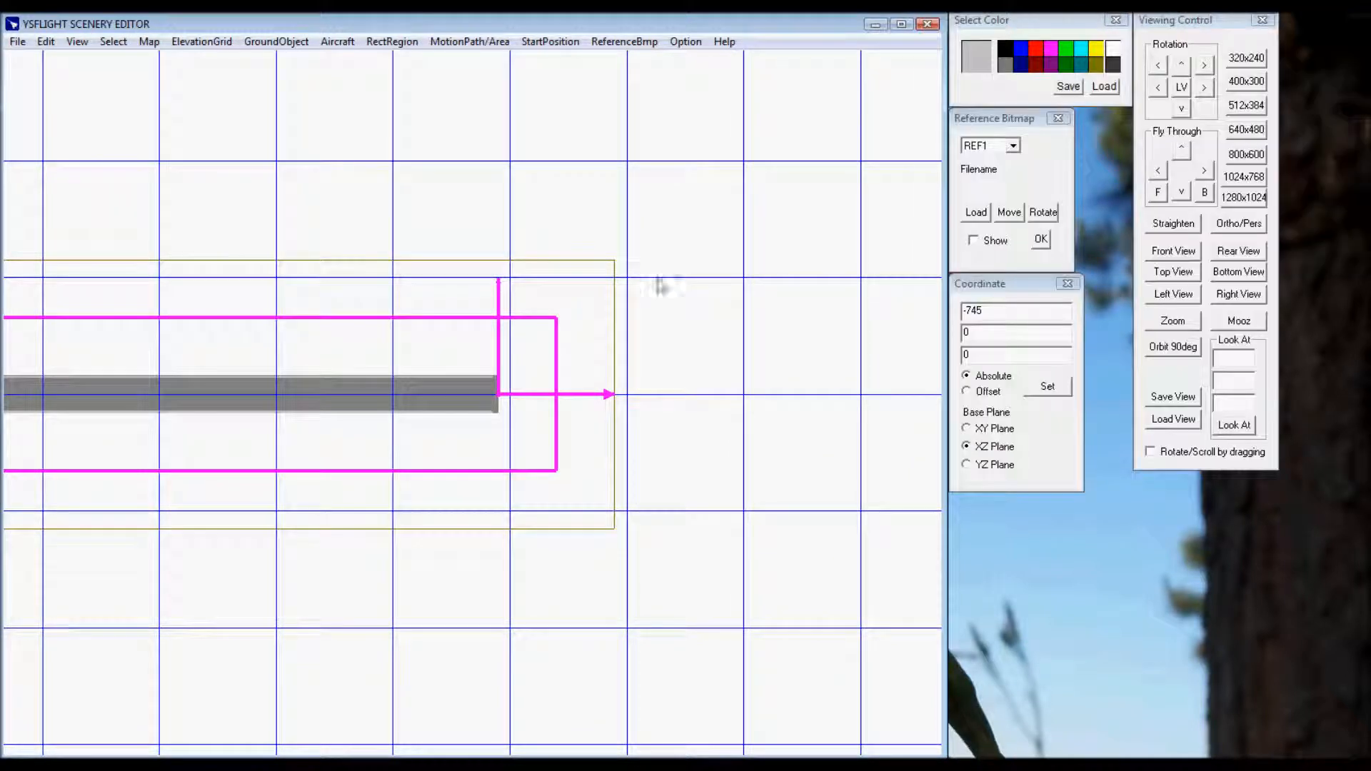
pyautogui.click(966, 310)
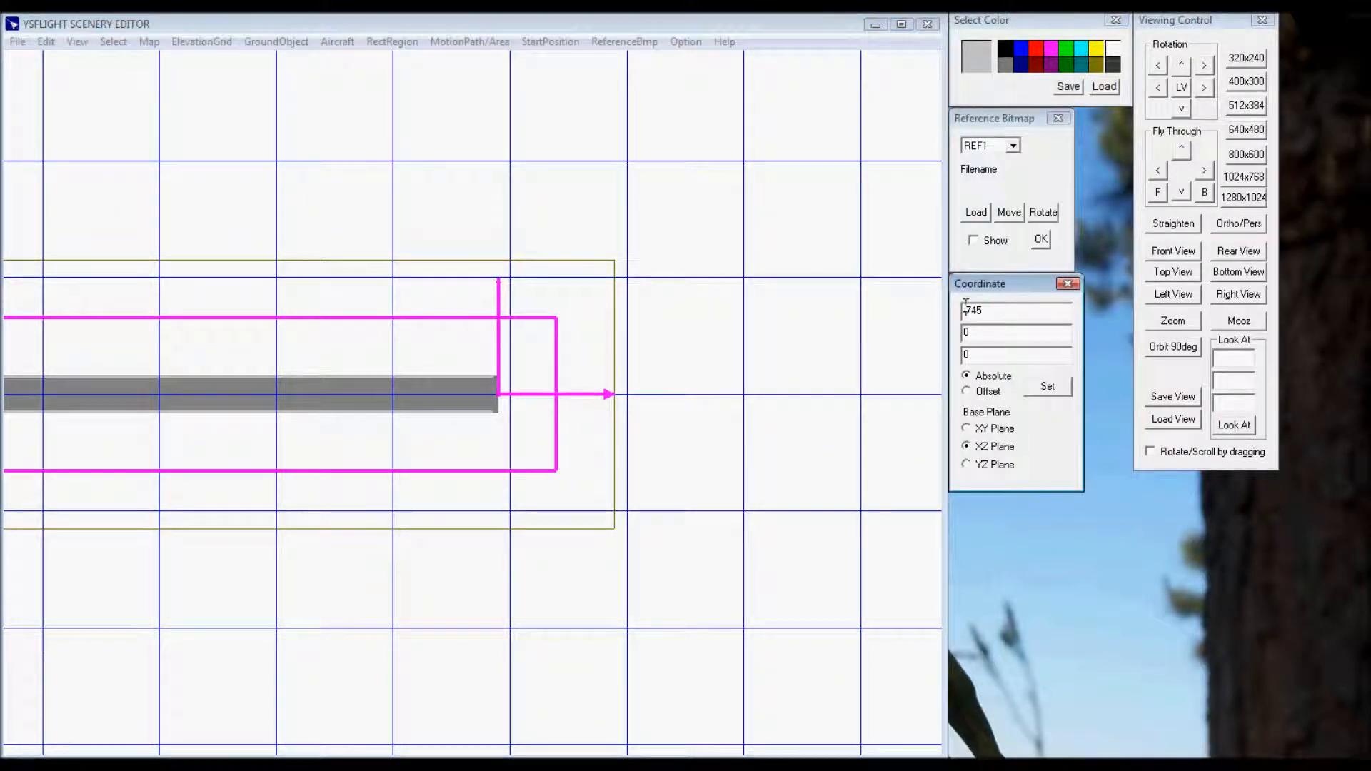
pyautogui.click(1047, 386)
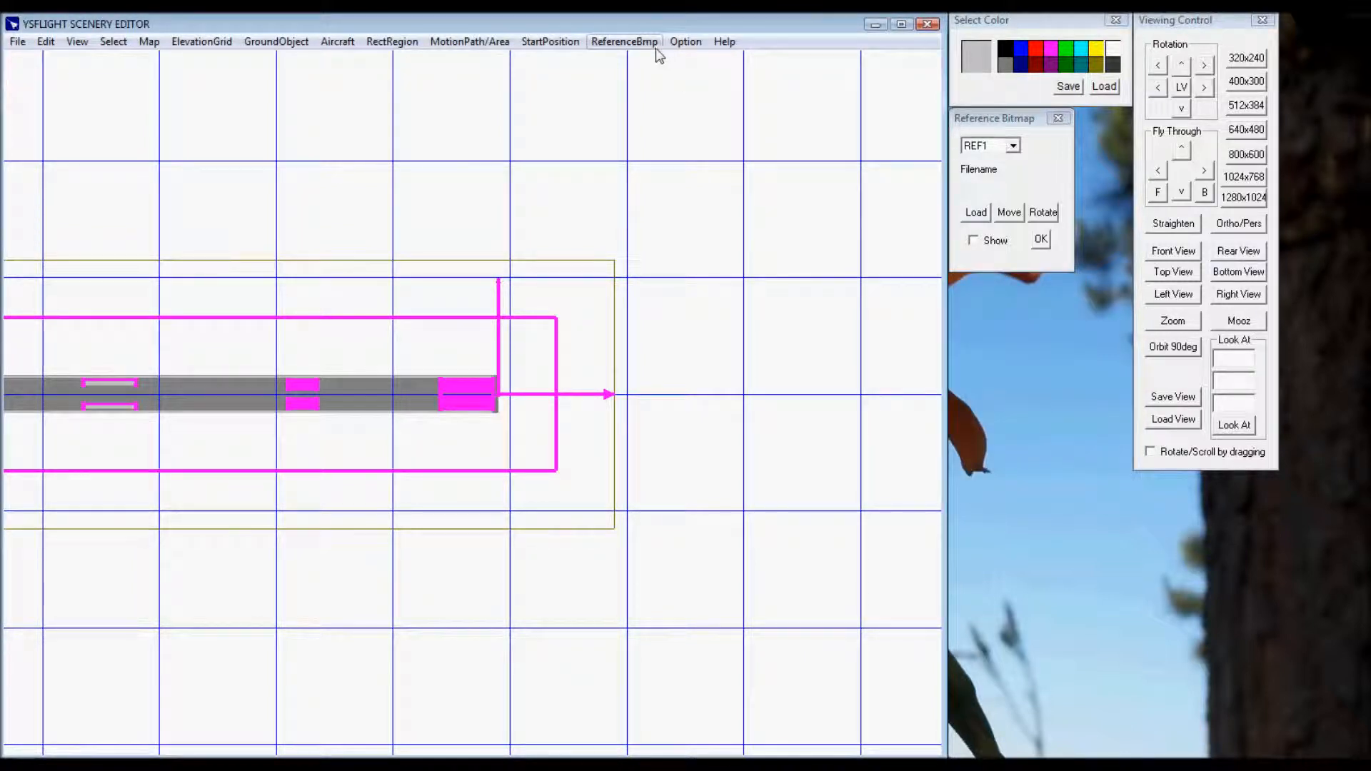
pyautogui.click(619, 109)
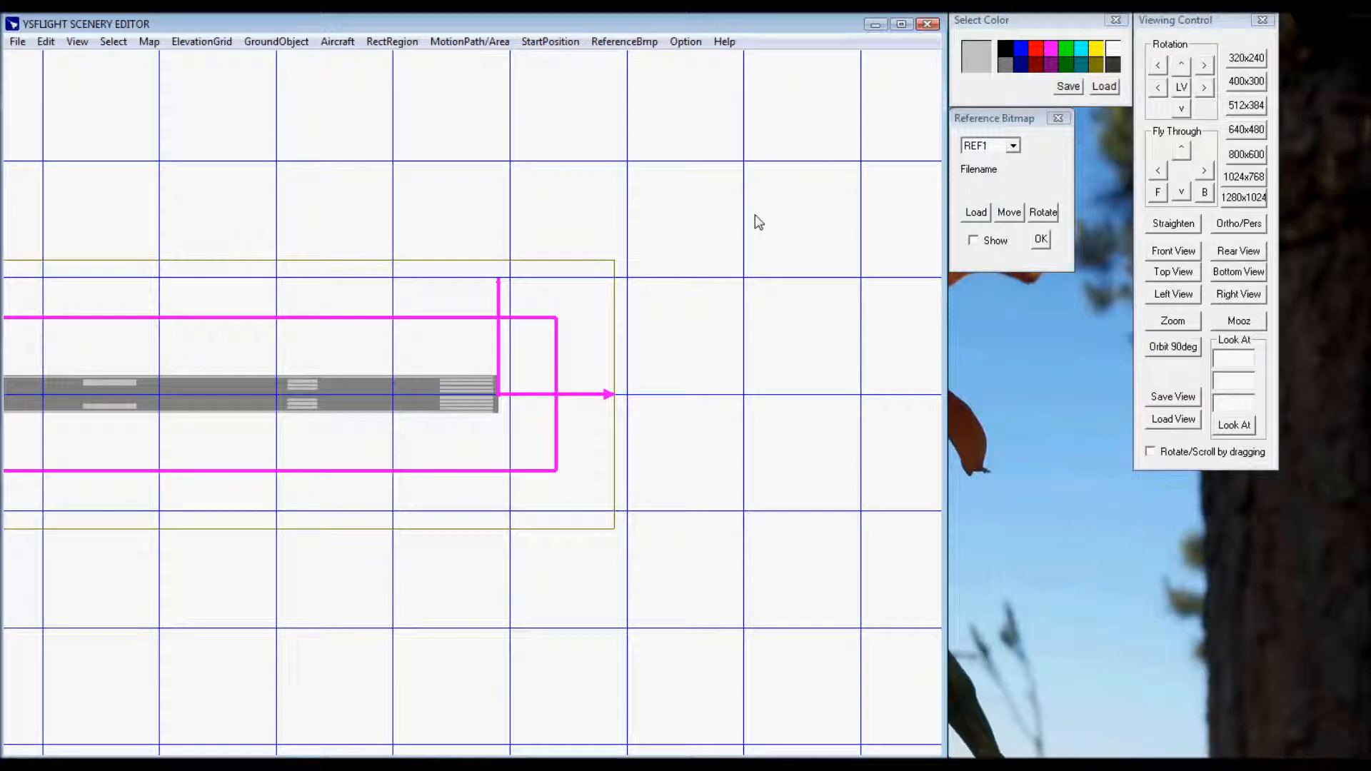
# Set the drawing colour for the runway end lights to teal with red 0, green 157 and blue 157.
pyautogui.scroll(1, 586, 537)
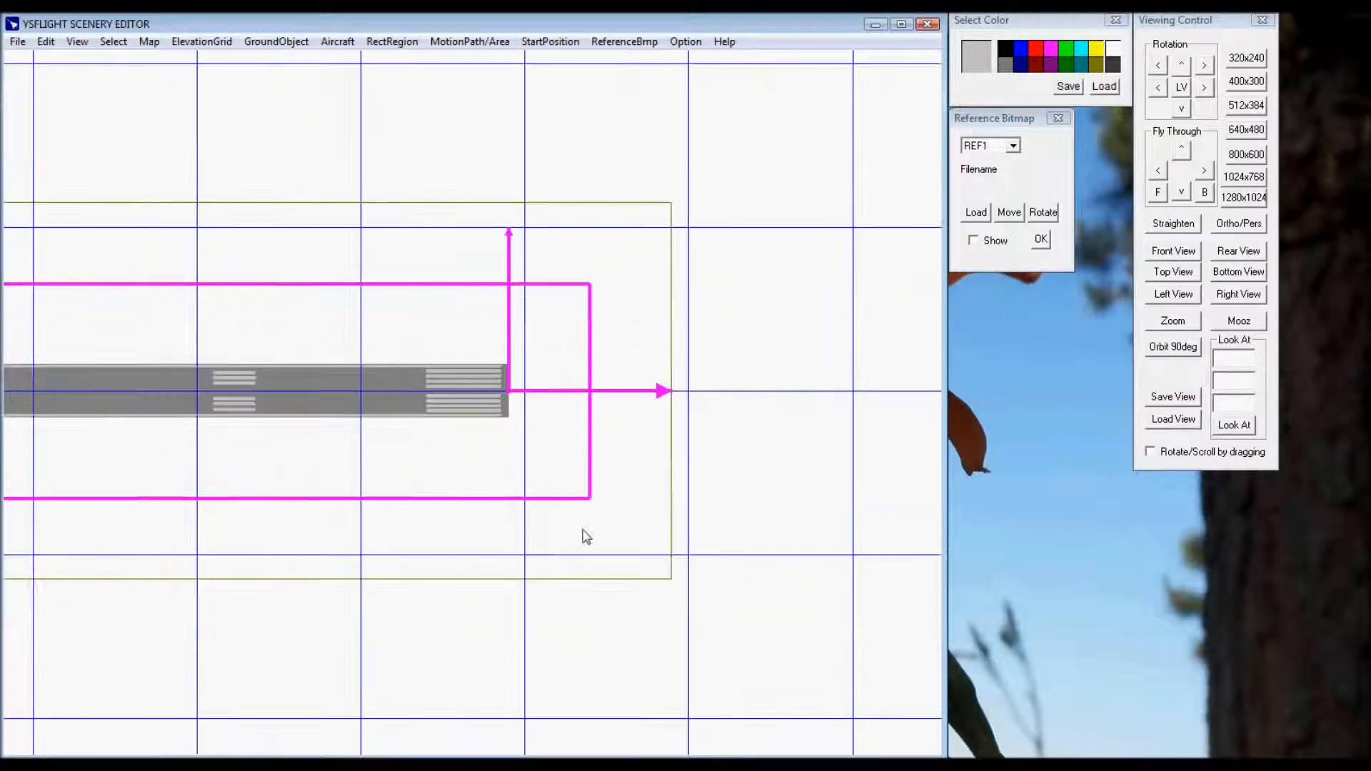
pyautogui.scroll(2, 577, 275)
pyautogui.click(1081, 66)
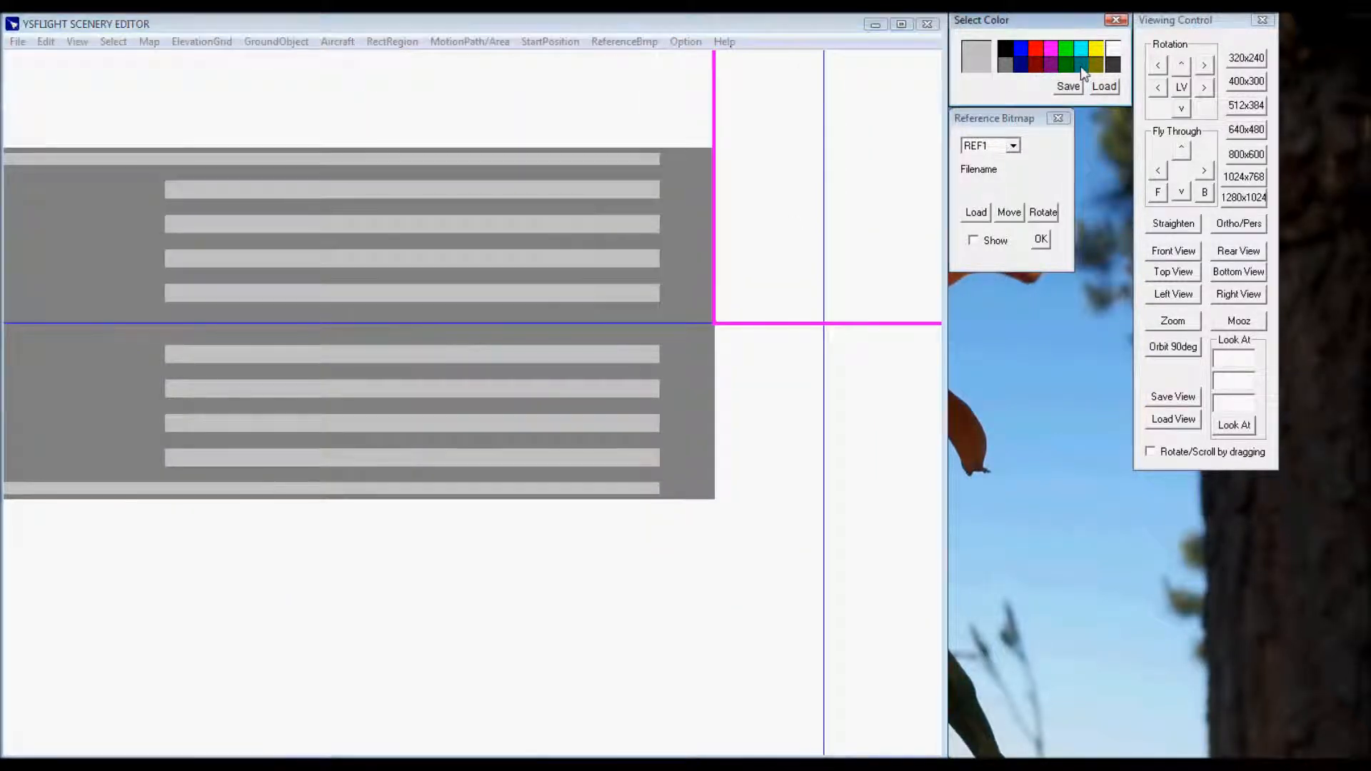
pyautogui.click(972, 49)
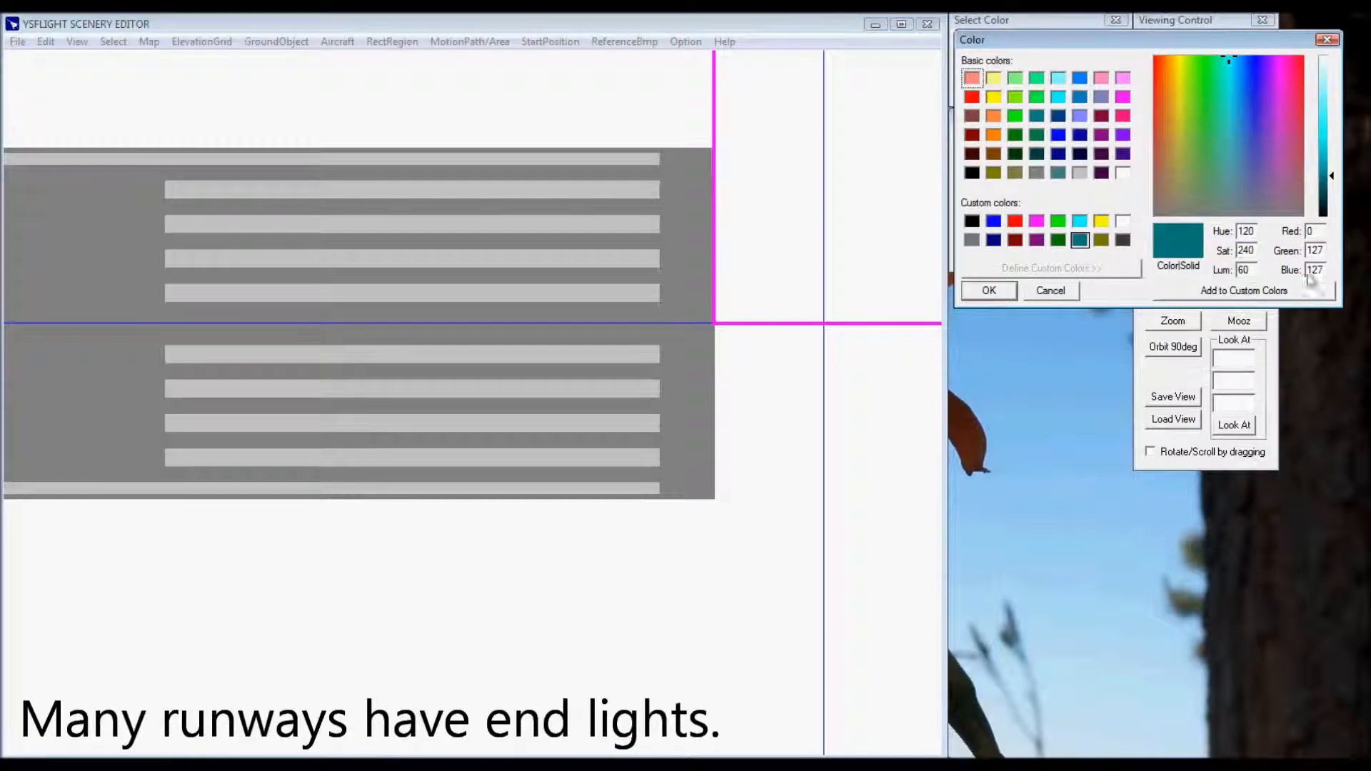
pyautogui.moveTo(1326, 178); pyautogui.dragTo(1331, 174)
pyautogui.click(989, 293)
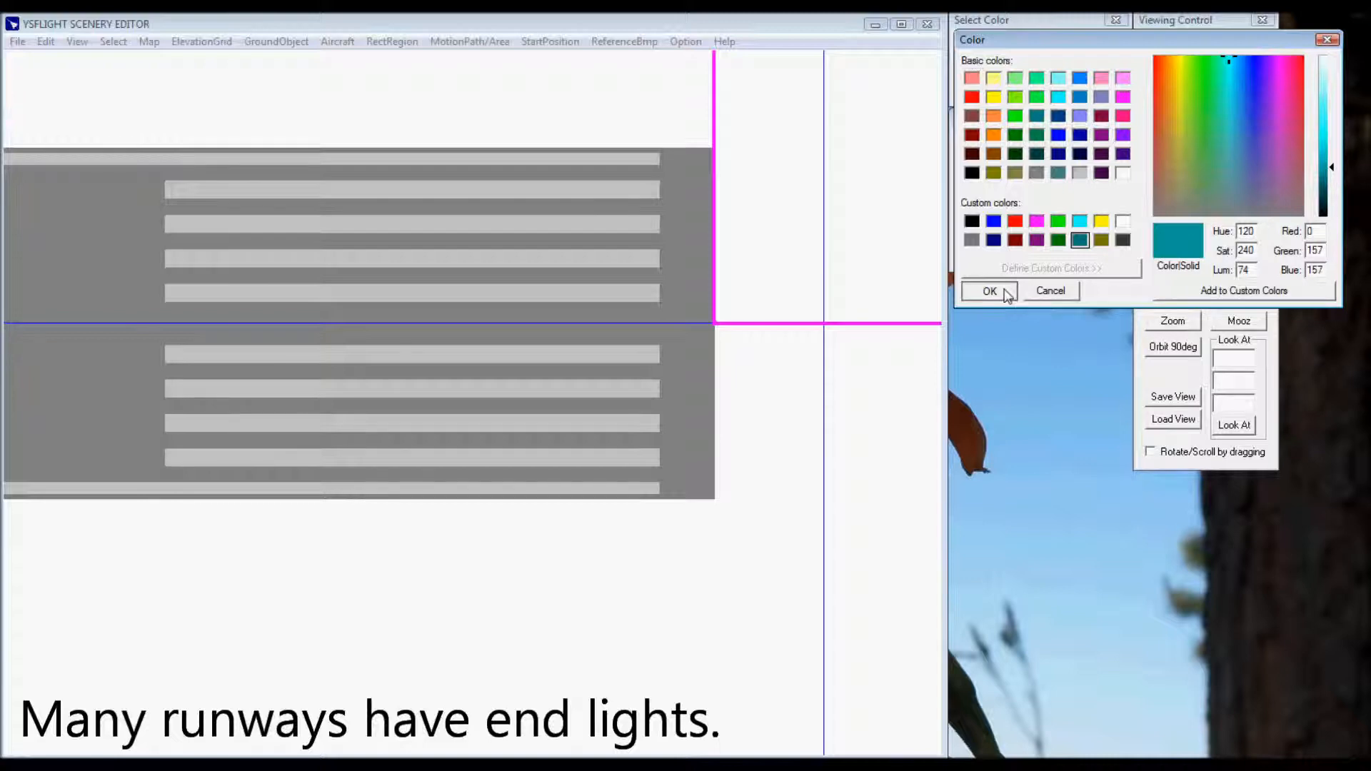
# Start a new map element of type RUNWAY LIGHT with 10 subdivisions.
pyautogui.click(149, 43)
pyautogui.click(207, 58)
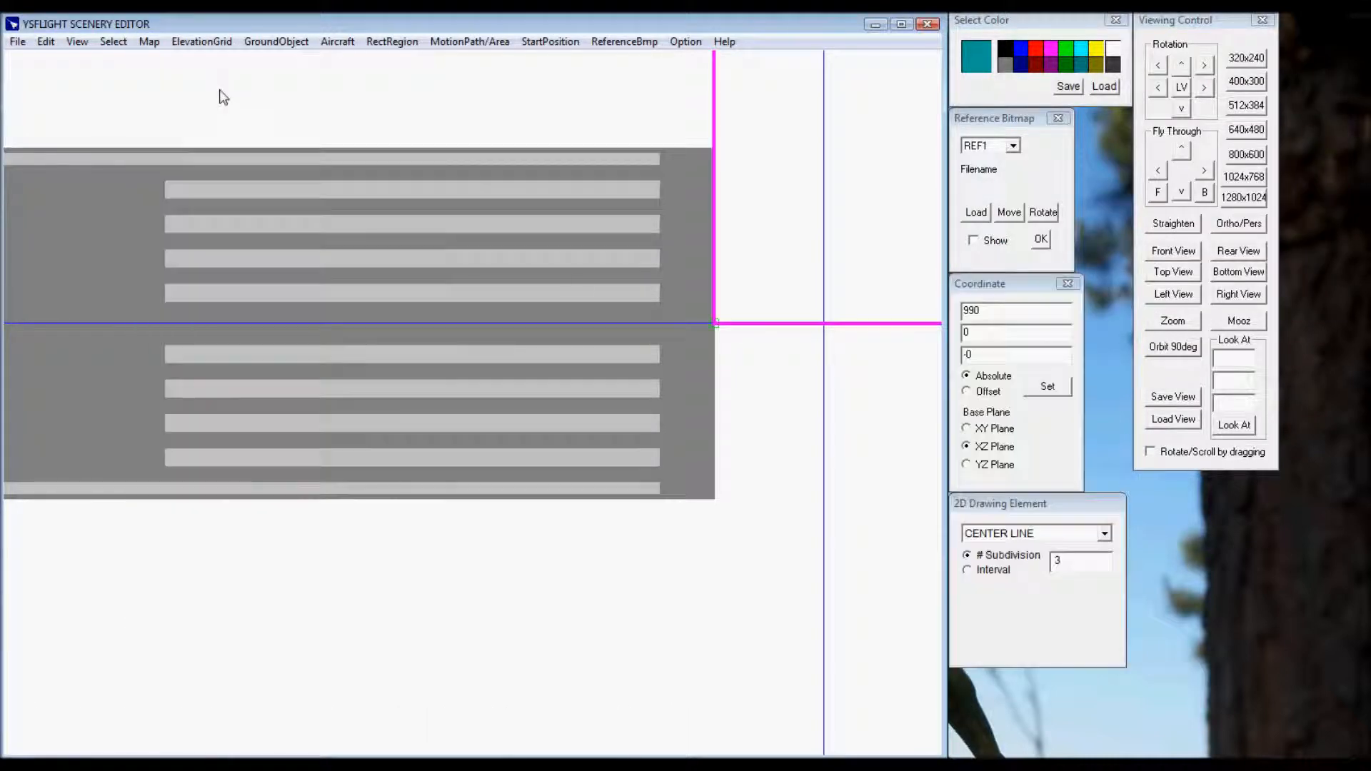
pyautogui.click(1010, 533)
pyautogui.click(1015, 590)
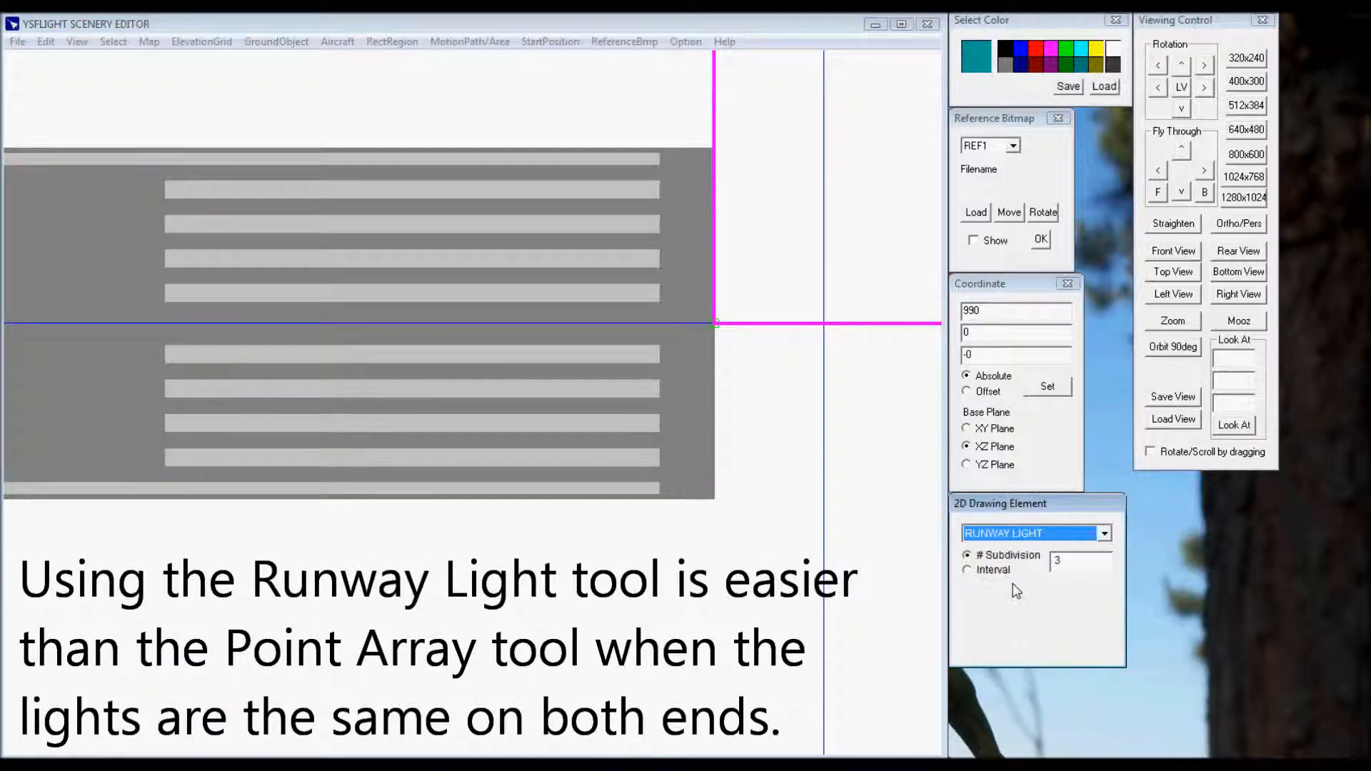
pyautogui.doubleClick(1069, 565)
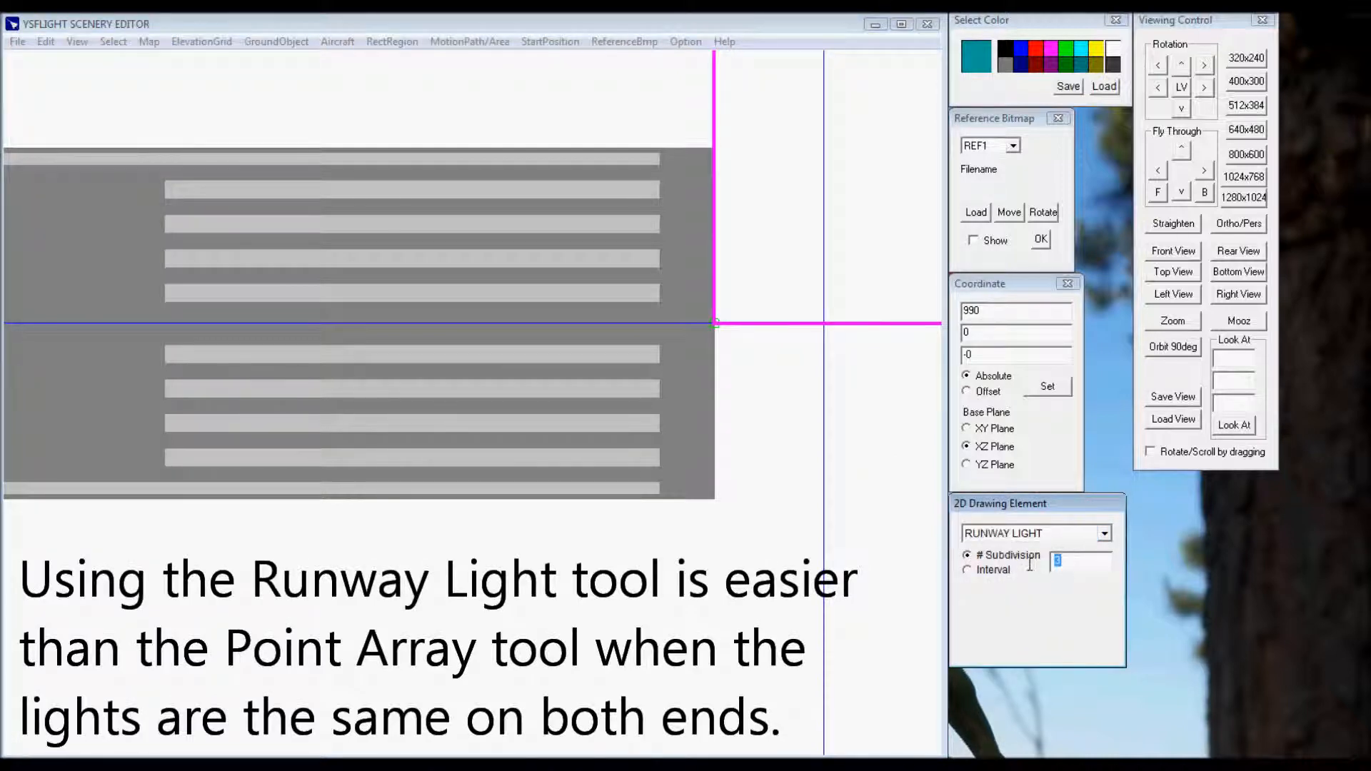
# Place the first end-light point on the runway's upper corner at exactly 990, 0, -16.
pyautogui.moveTo(693, 167); pyautogui.dragTo(684, 149)
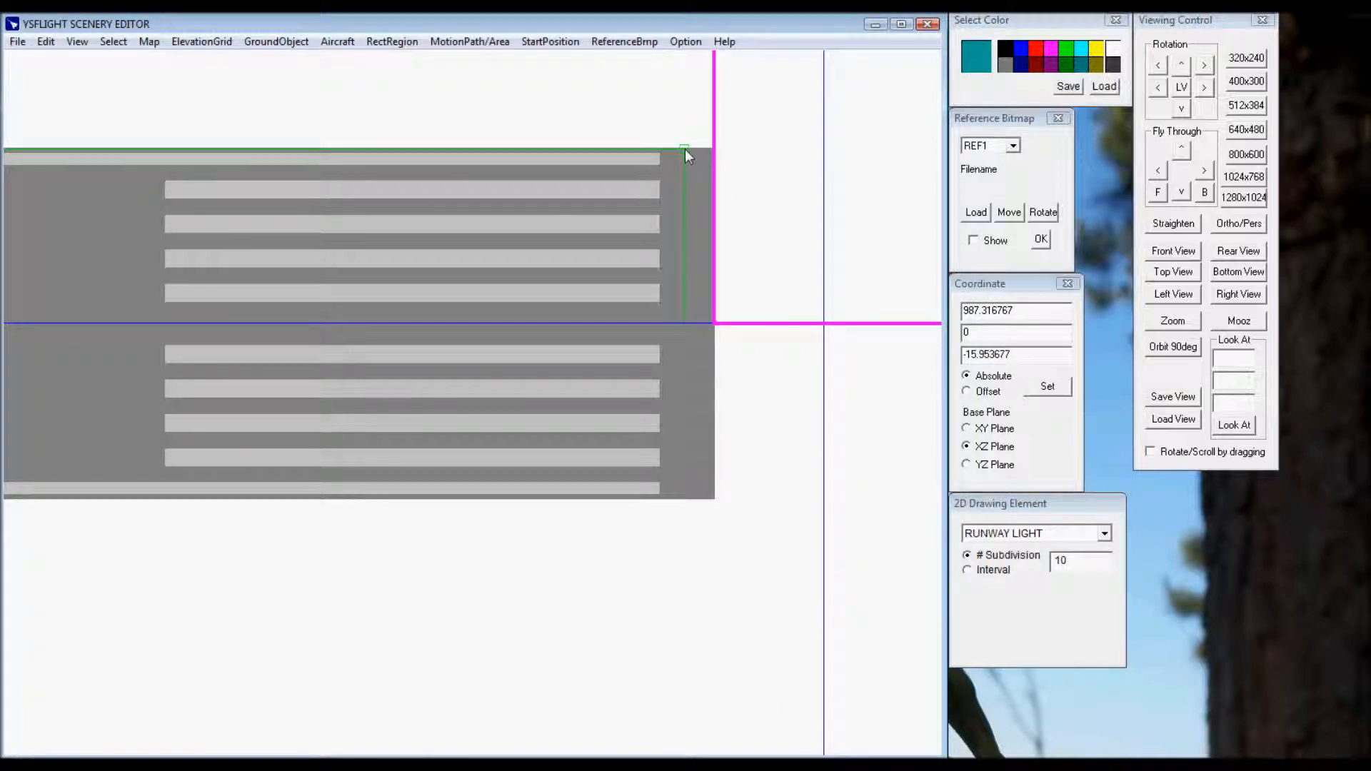
pyautogui.click(971, 314)
pyautogui.doubleClick(978, 314)
pyautogui.write('990')
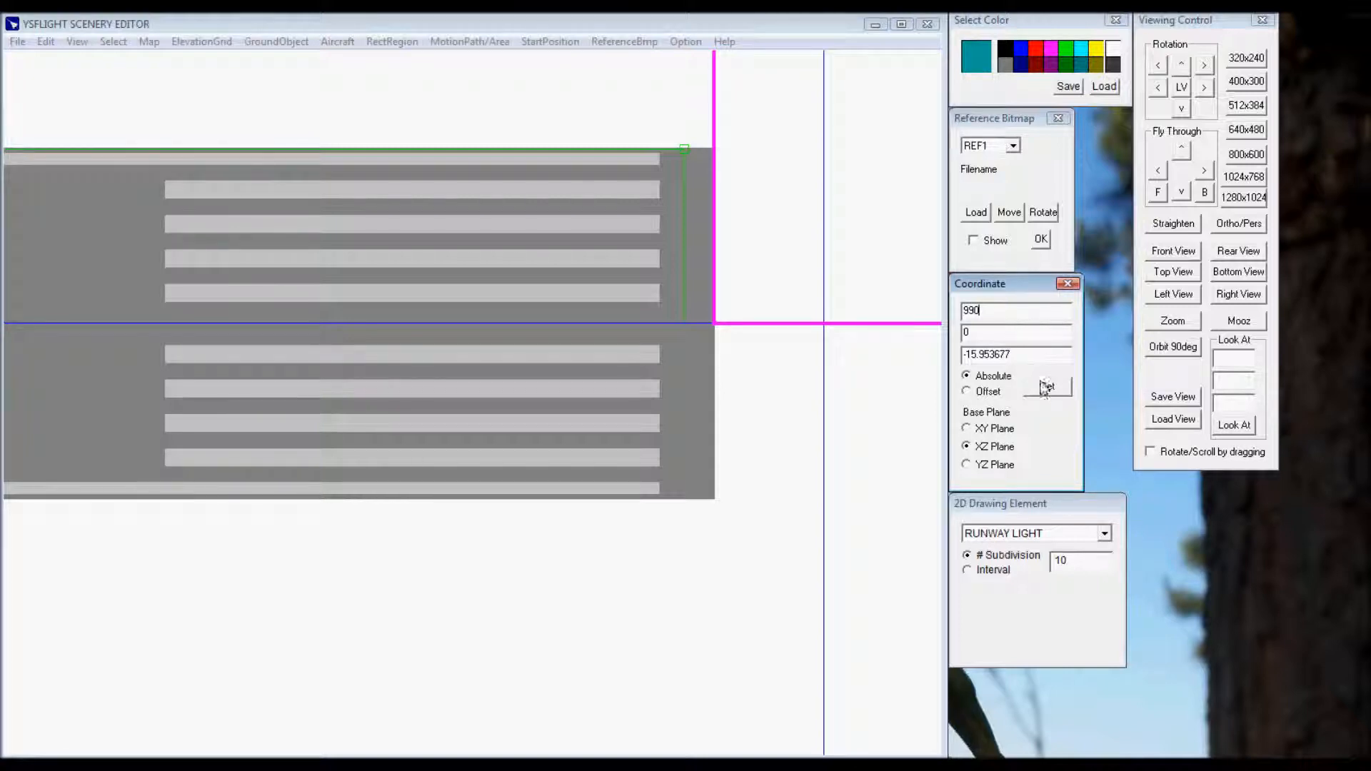
pyautogui.click(1044, 387)
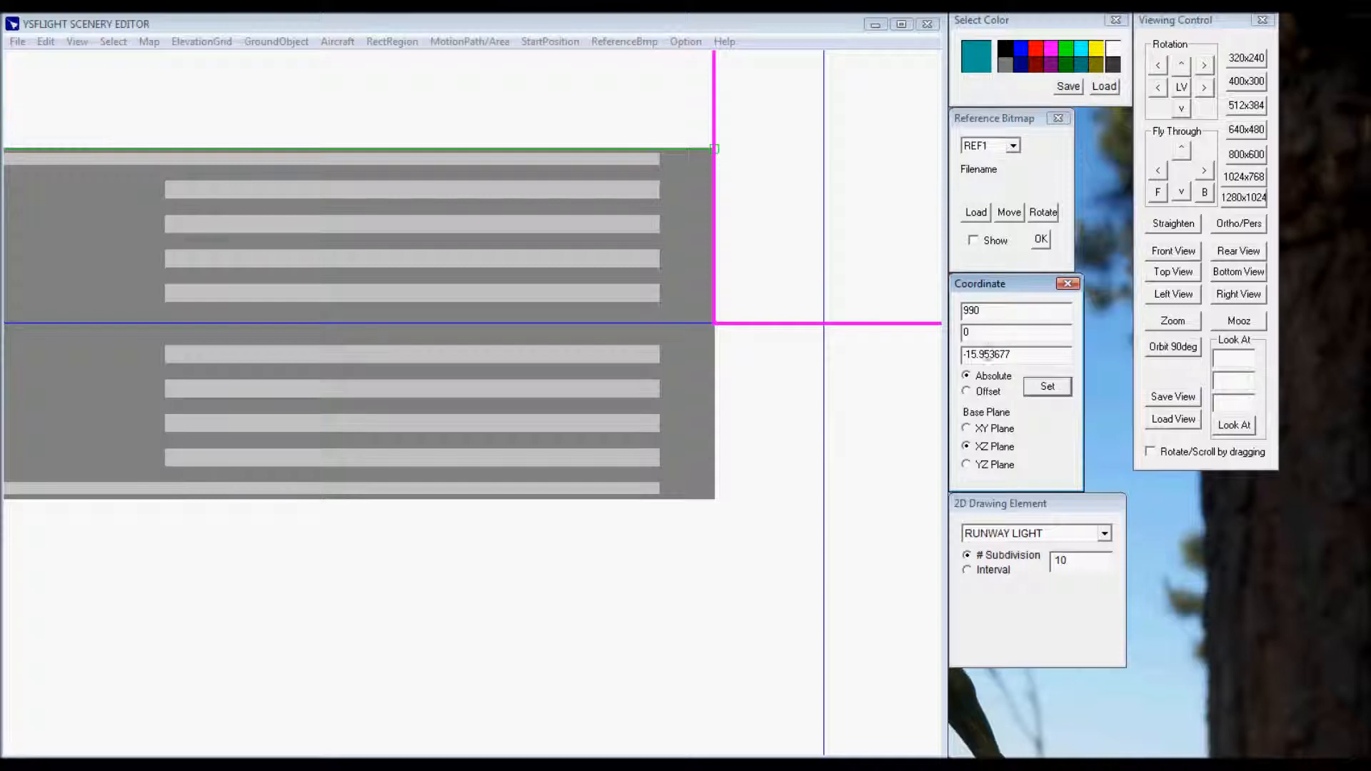
pyautogui.moveTo(972, 355); pyautogui.dragTo(1088, 354)
pyautogui.write('6')
pyautogui.click(1050, 389)
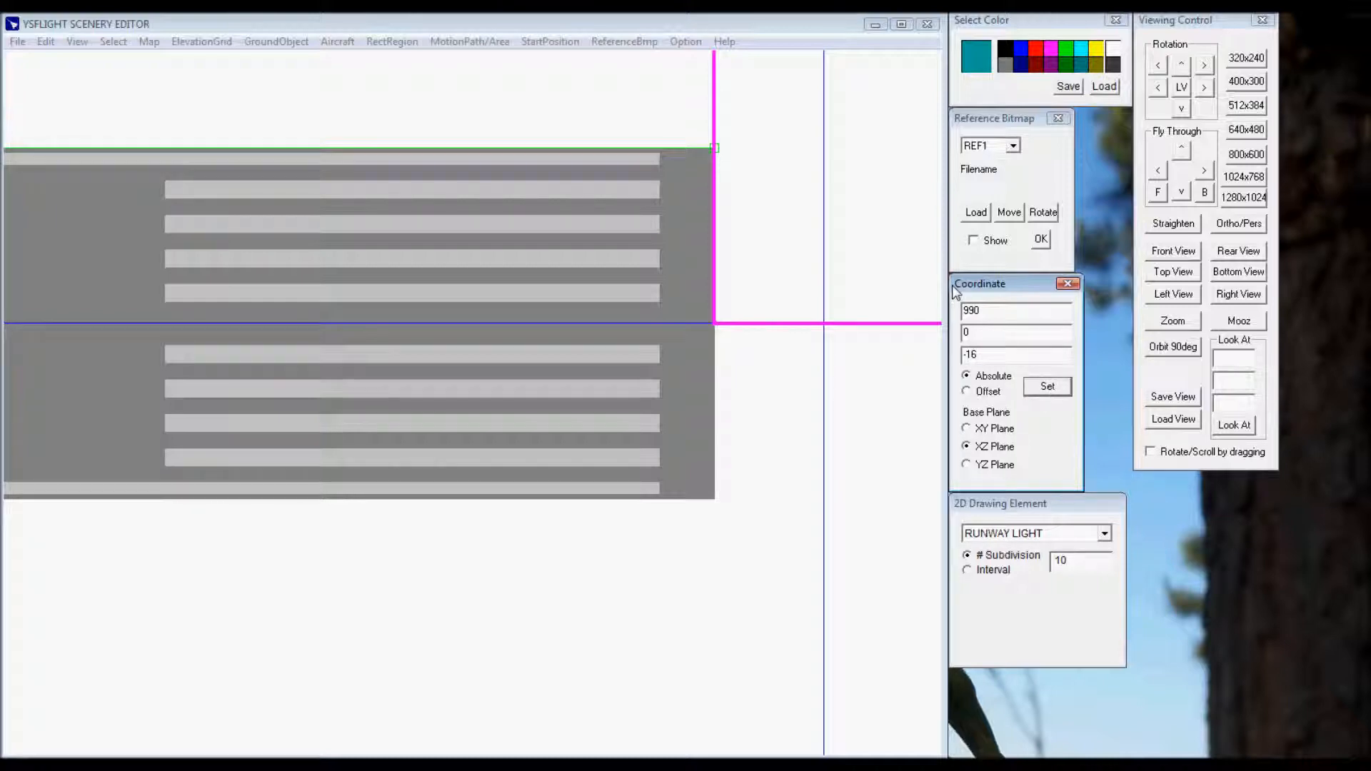
pyautogui.click(794, 26)
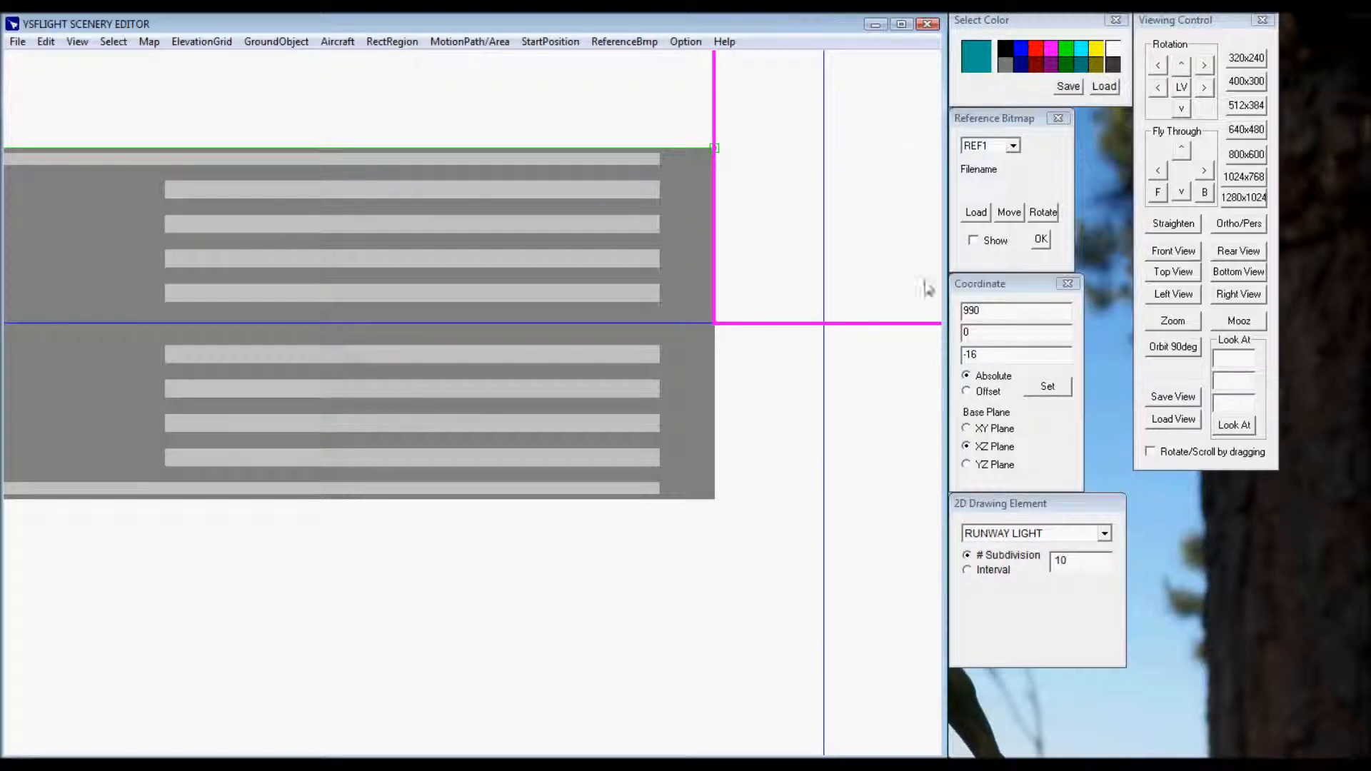
# Place further end-light points at 990, 0, 16 and -990, 0, 16 and complete the runway end lights.
pyautogui.click(971, 355)
pyautogui.press('BackSpace')
pyautogui.click(1044, 386)
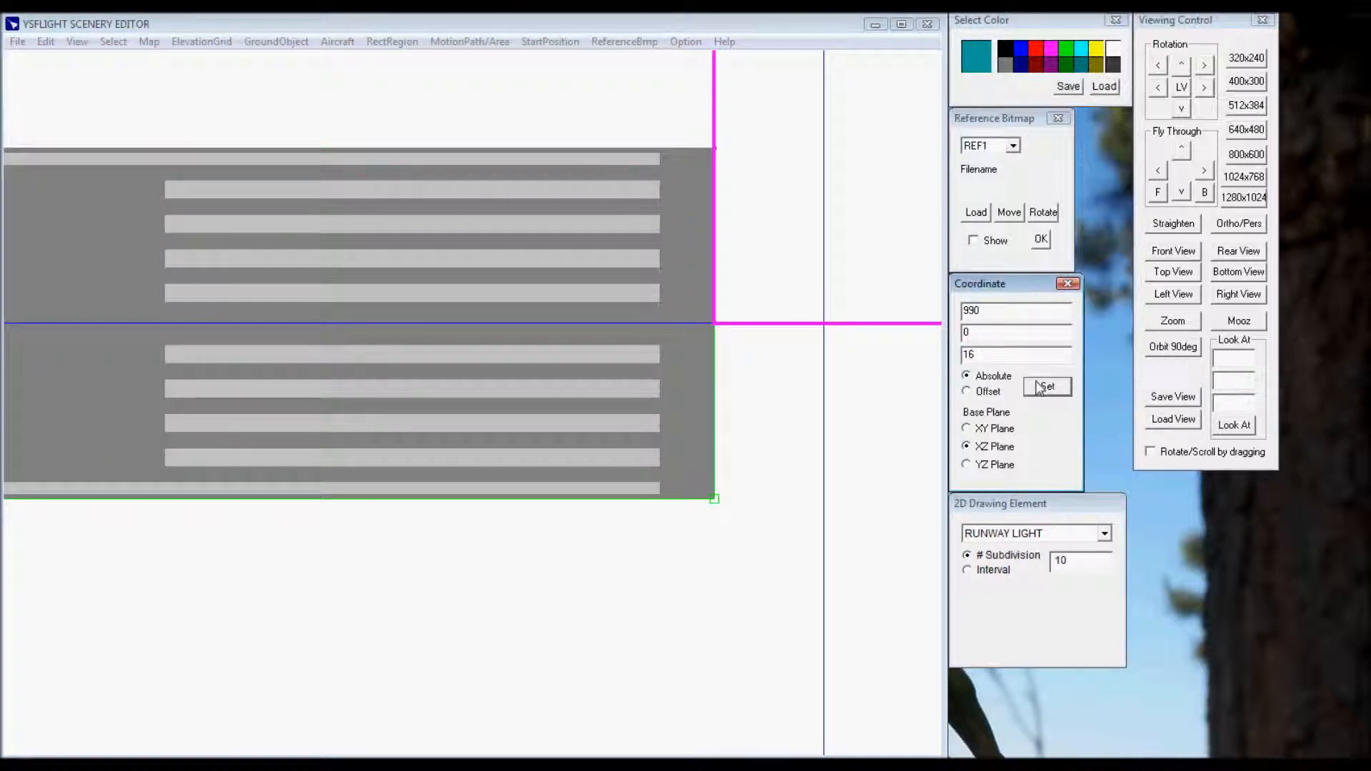
pyautogui.click(722, 23)
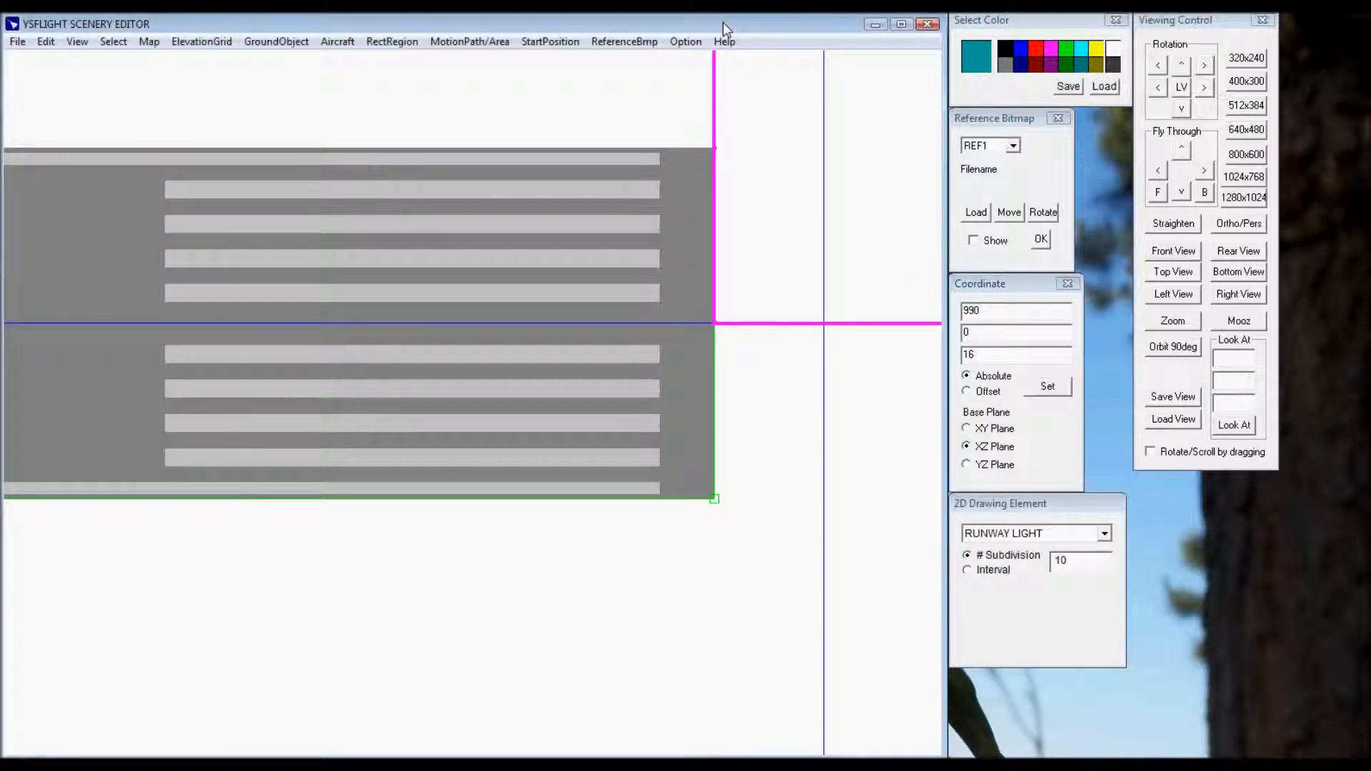
pyautogui.click(964, 313)
pyautogui.write('-')
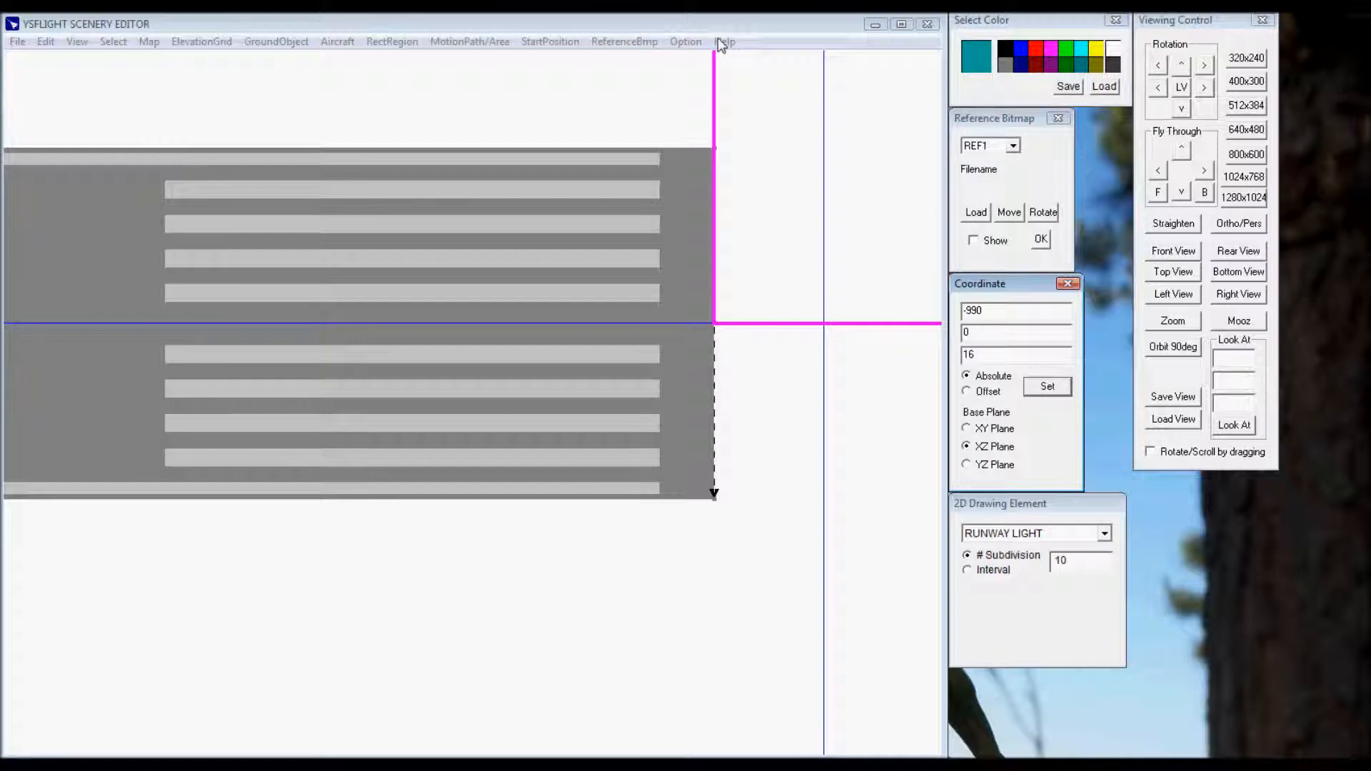
pyautogui.click(711, 17)
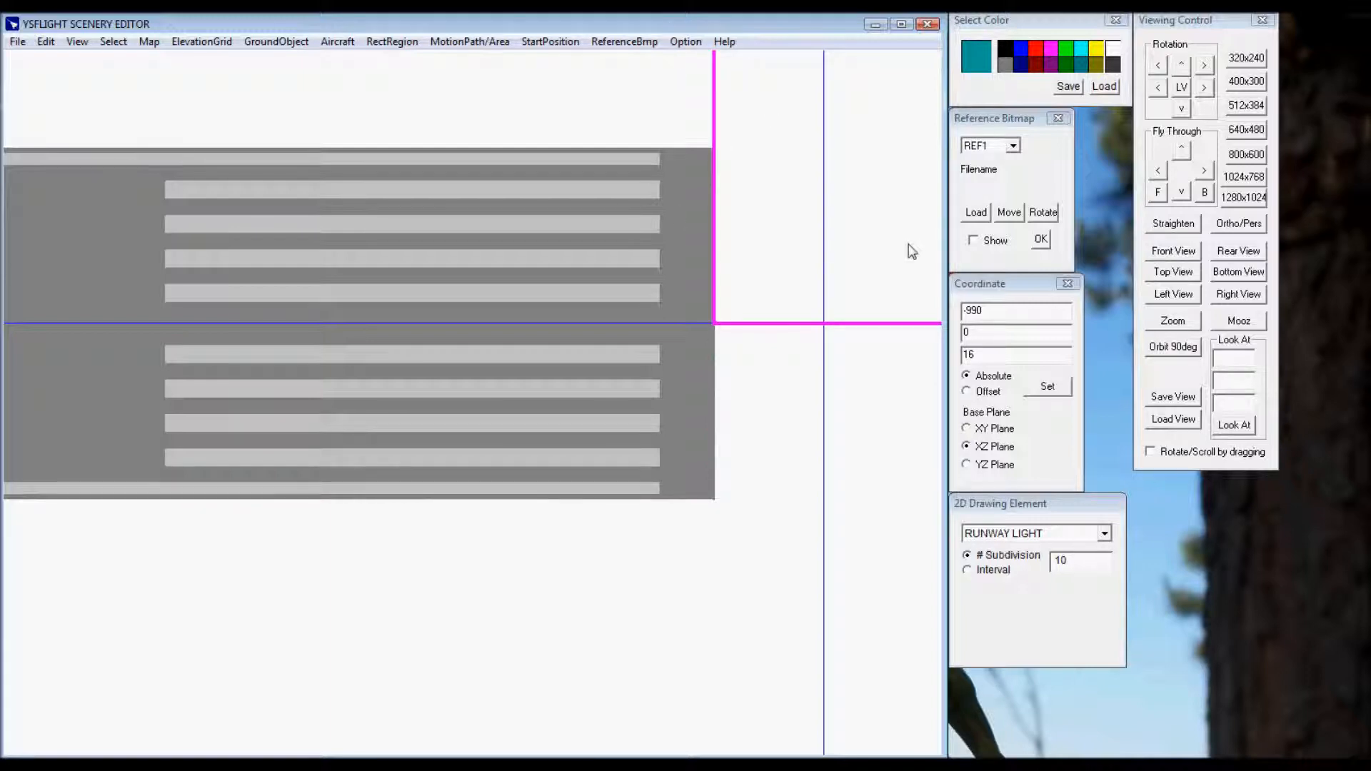
# Keep the RUNWAY LIGHT element type and set the drawing colour to light grey for the edge lights.
pyautogui.click(1017, 537)
pyautogui.click(1018, 537)
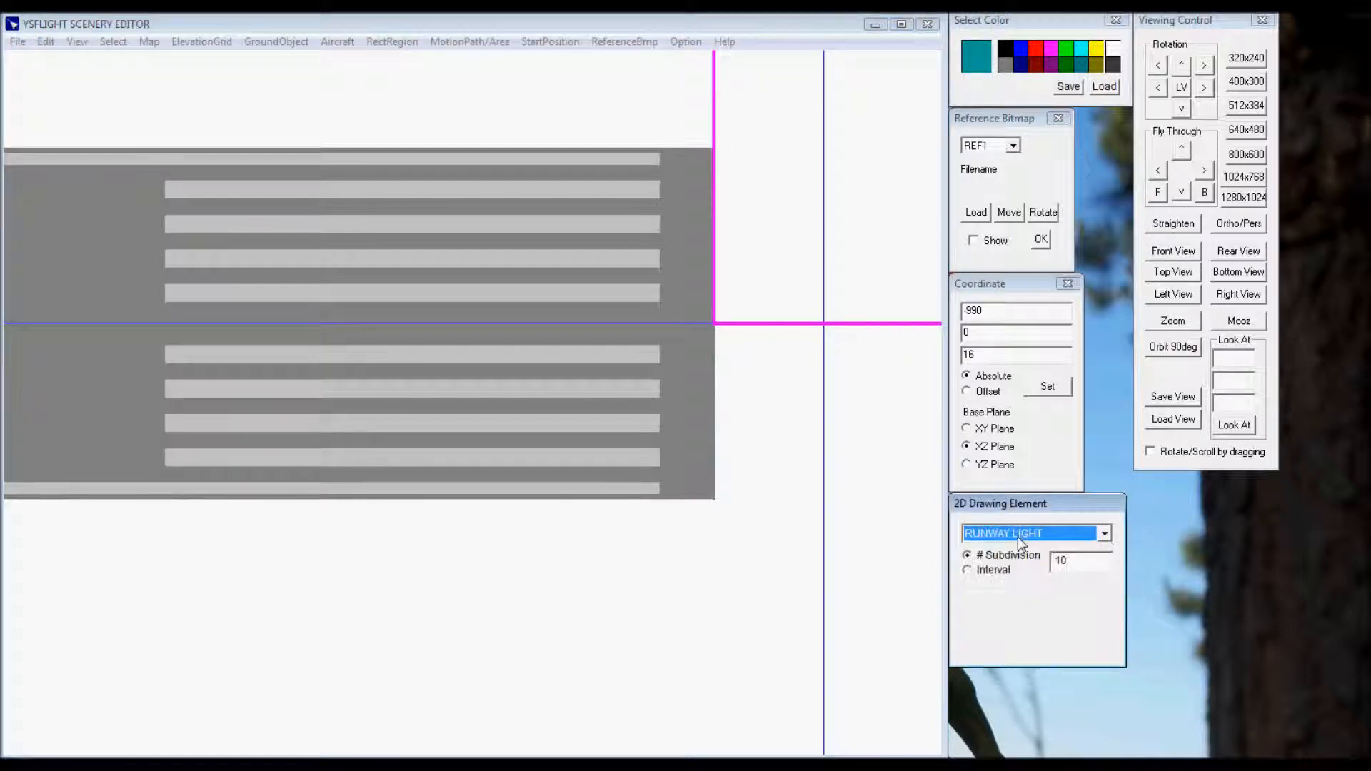
pyautogui.click(977, 57)
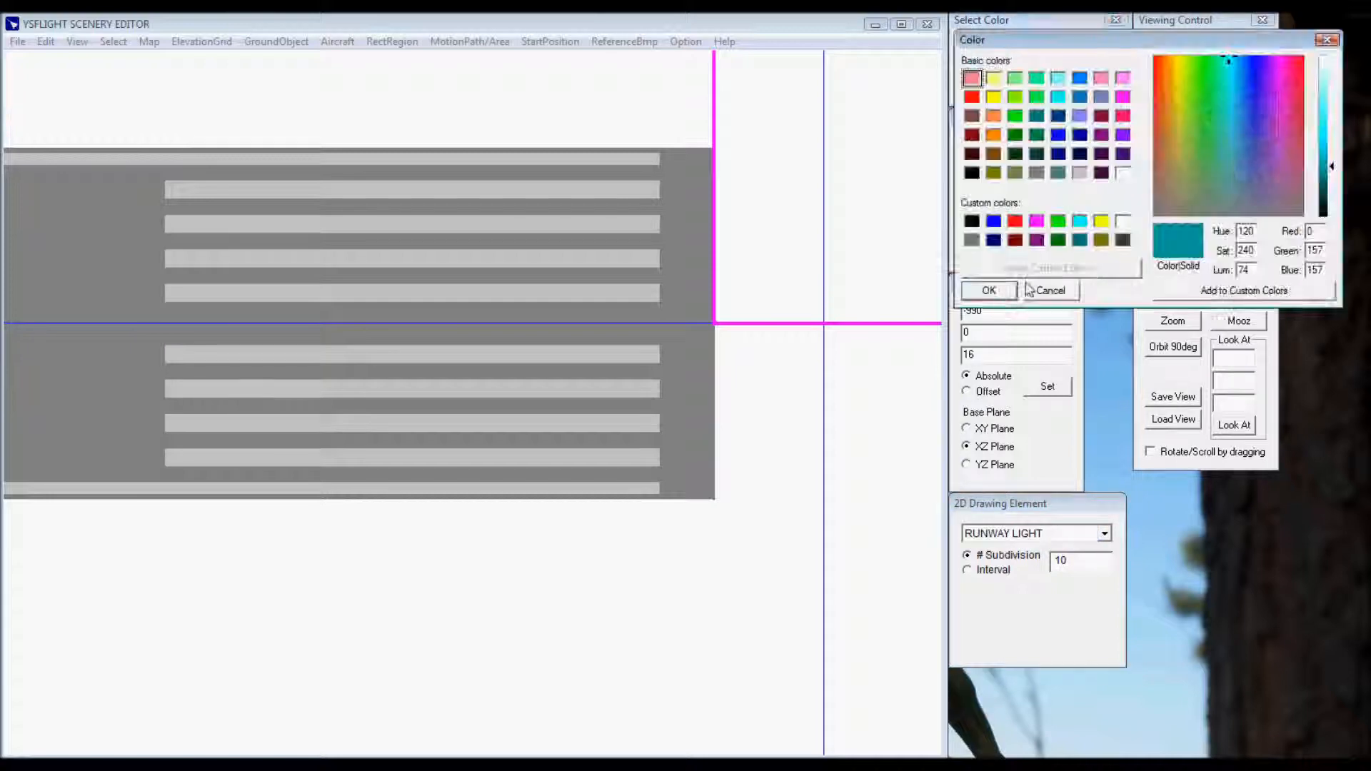
pyautogui.click(1080, 173)
pyautogui.click(989, 290)
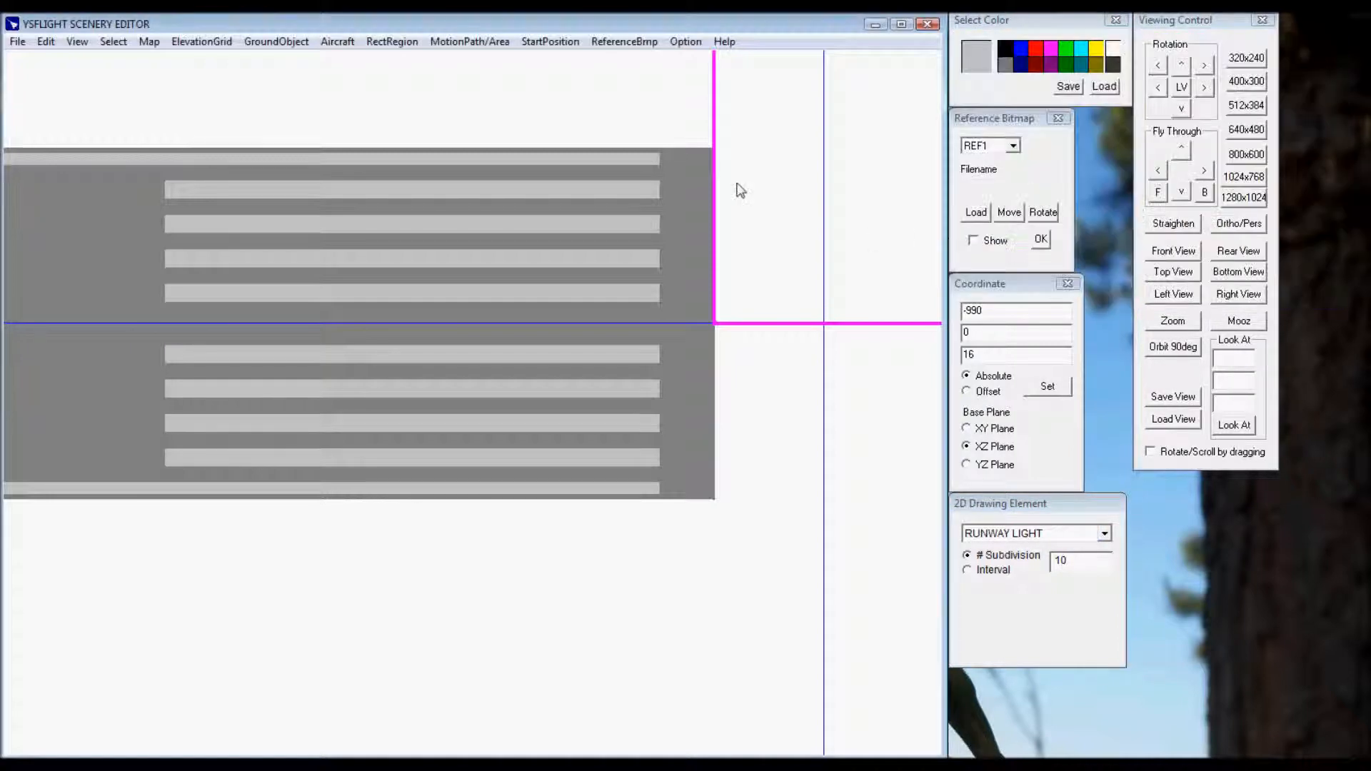
# Place the first runway edge-light point at 985, 0, -16.
pyautogui.click(663, 148)
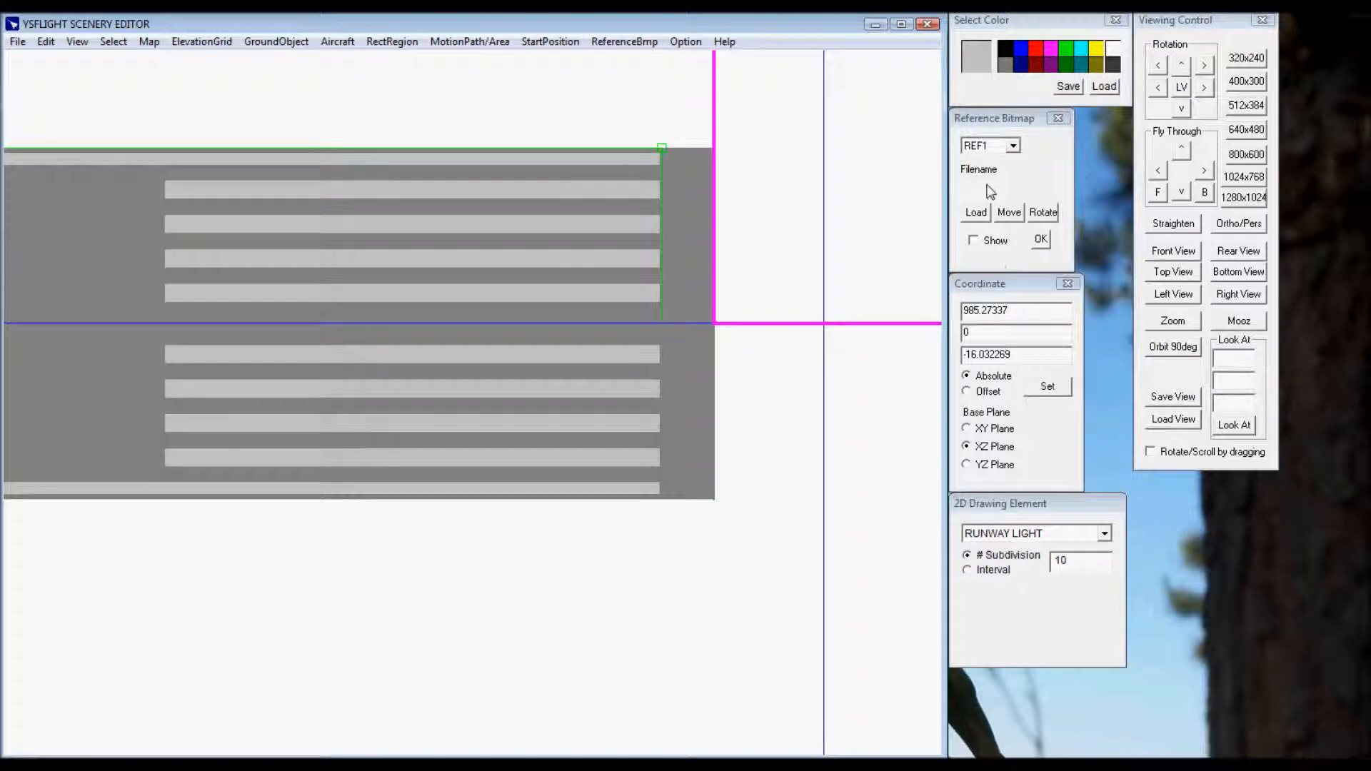
pyautogui.doubleClick(974, 314)
pyautogui.write('985')
pyautogui.doubleClick(970, 355)
pyautogui.write('-16')
pyautogui.click(1046, 392)
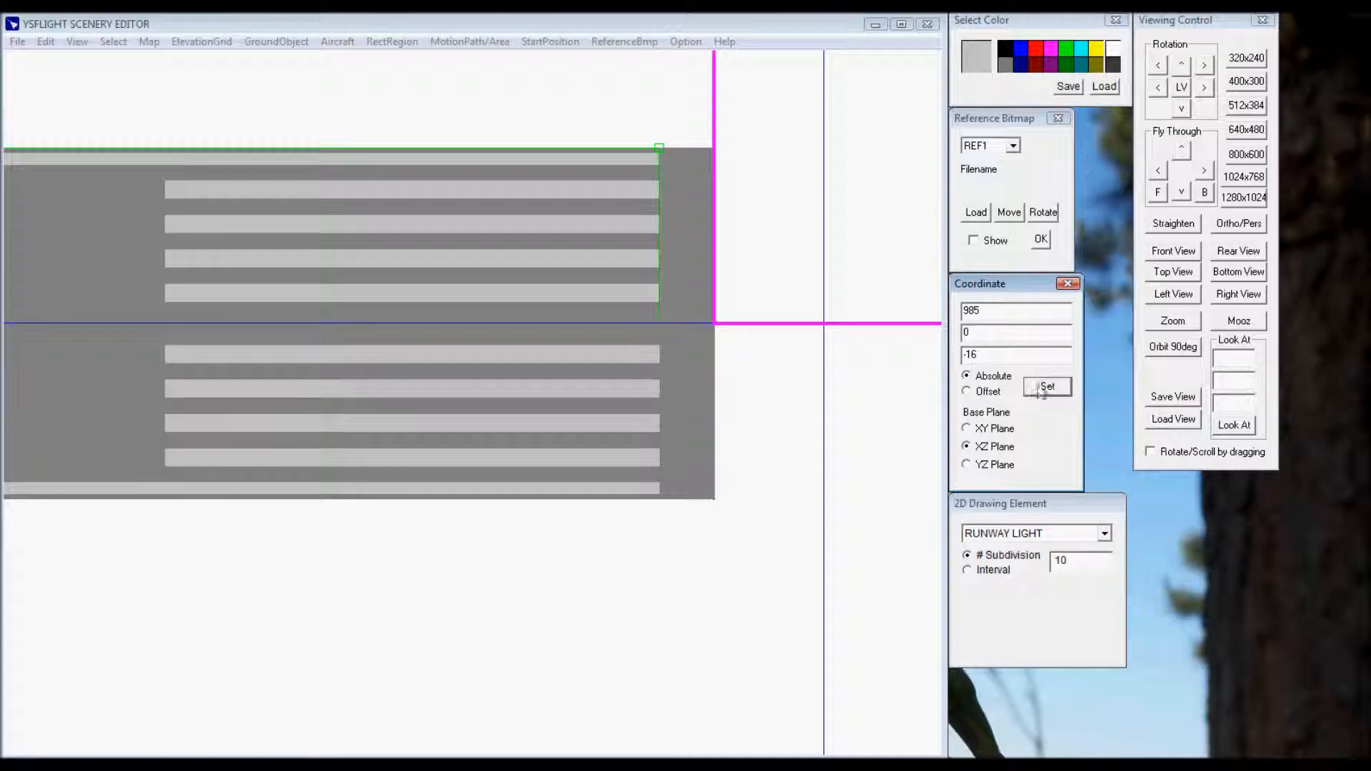
pyautogui.click(720, 28)
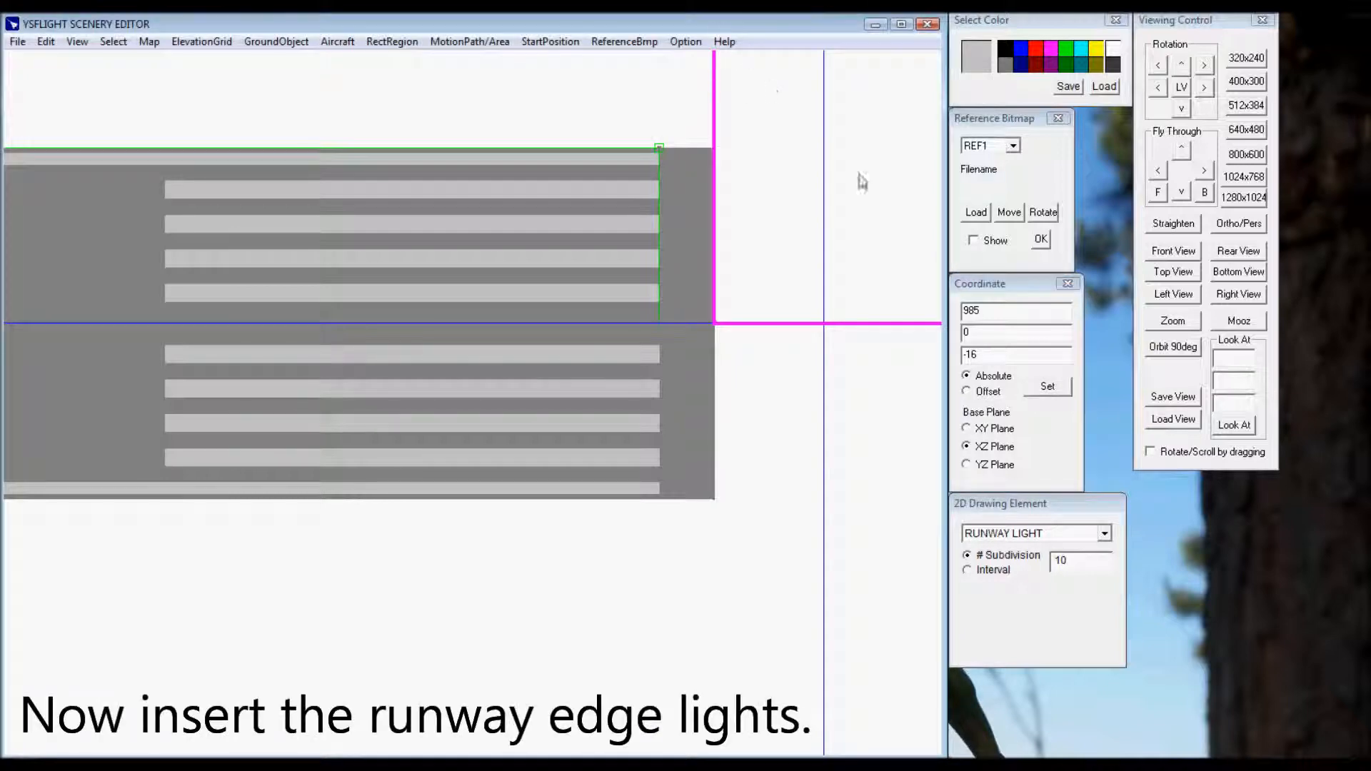
# Space the runway edge lights by interval instead of subdivision, with an interval of 50.
pyautogui.keyDown('ctrl'); pyautogui.keyDown('shift'); pyautogui.moveTo(609, 220); pyautogui.dragTo(628, 514); pyautogui.keyUp('shift'); pyautogui.keyUp('ctrl')
pyautogui.keyDown('shift'); pyautogui.moveTo(230, 438); pyautogui.dragTo(846, 443); pyautogui.keyUp('shift')
pyautogui.keyDown('ctrl'); pyautogui.keyDown('shift'); pyautogui.moveTo(494, 272); pyautogui.dragTo(495, 433); pyautogui.keyUp('shift'); pyautogui.keyUp('ctrl')
pyautogui.keyDown('shift'); pyautogui.moveTo(337, 402); pyautogui.dragTo(545, 426); pyautogui.keyUp('shift')
pyautogui.click(1234, 425)
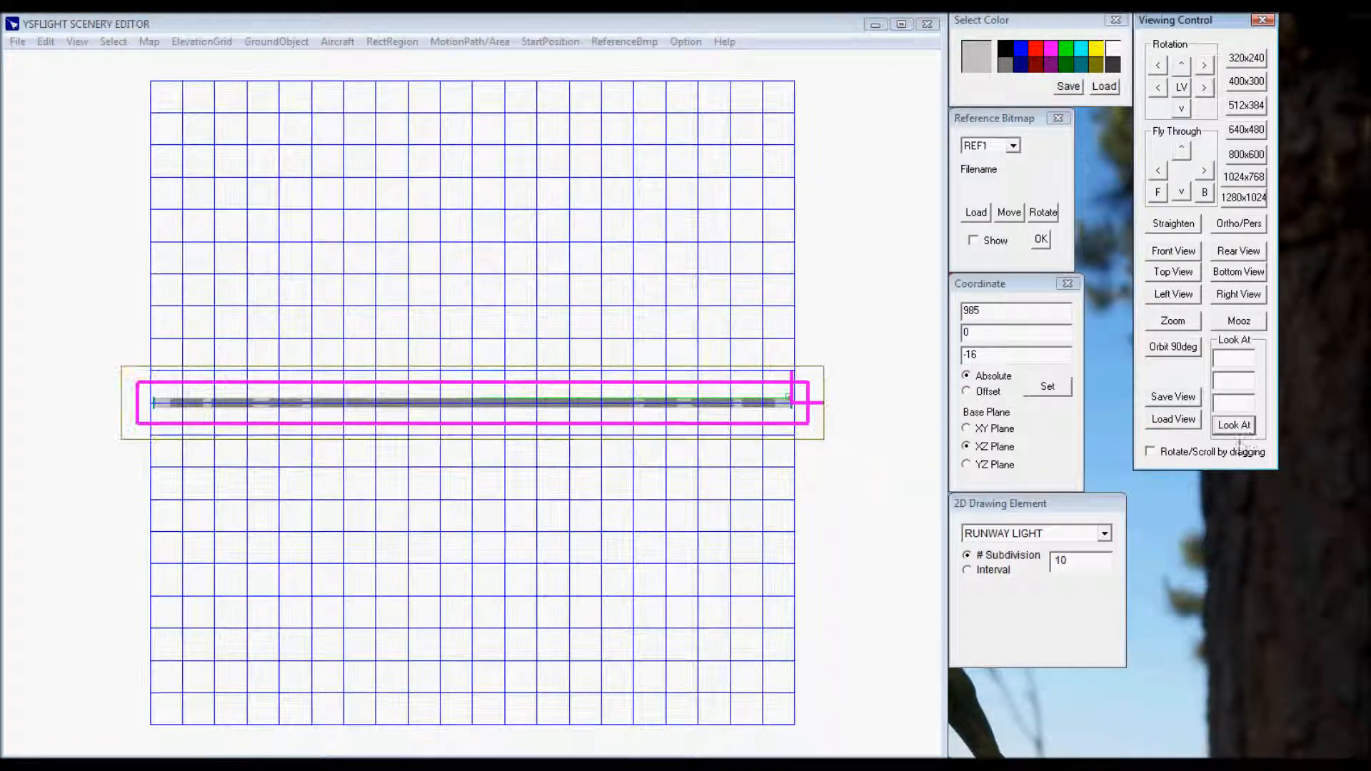
pyautogui.click(995, 570)
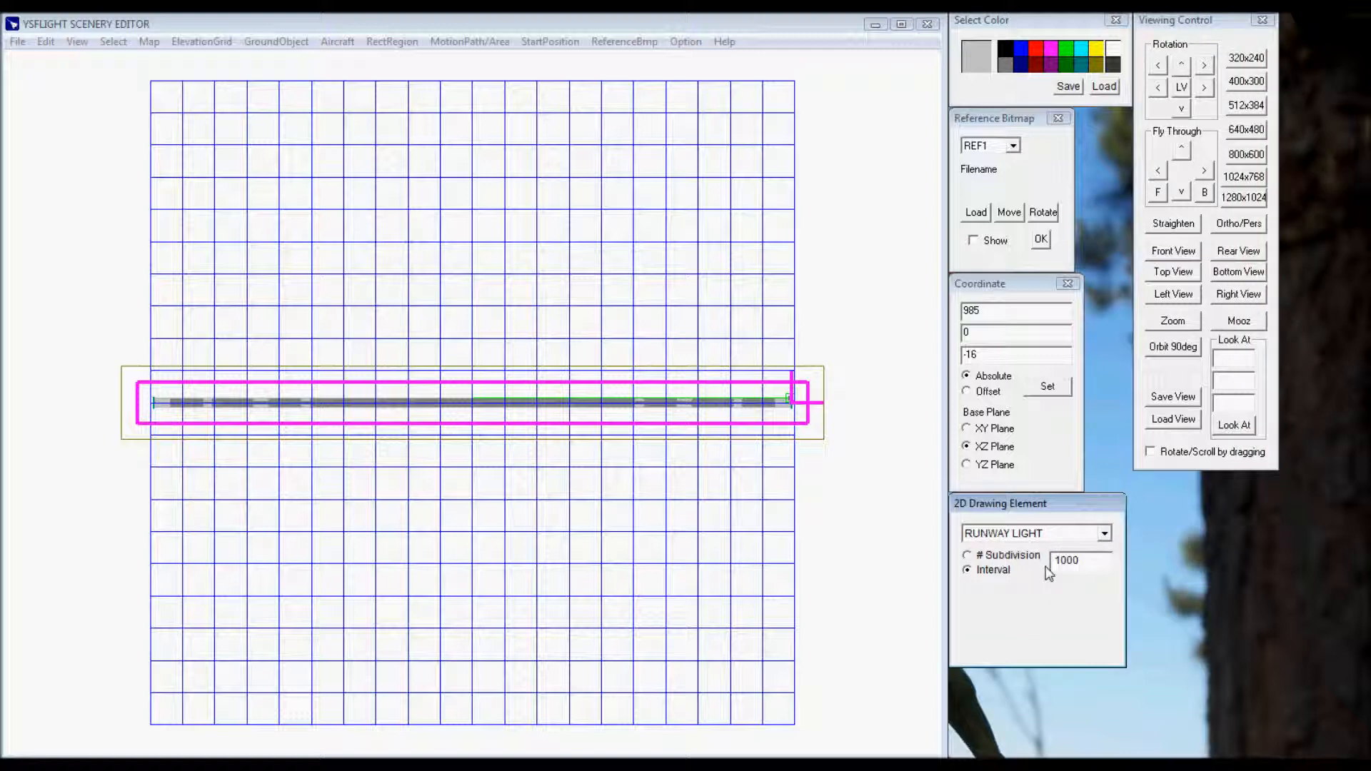
pyautogui.moveTo(1071, 561); pyautogui.dragTo(1014, 566)
pyautogui.write('50')
pyautogui.click(1048, 389)
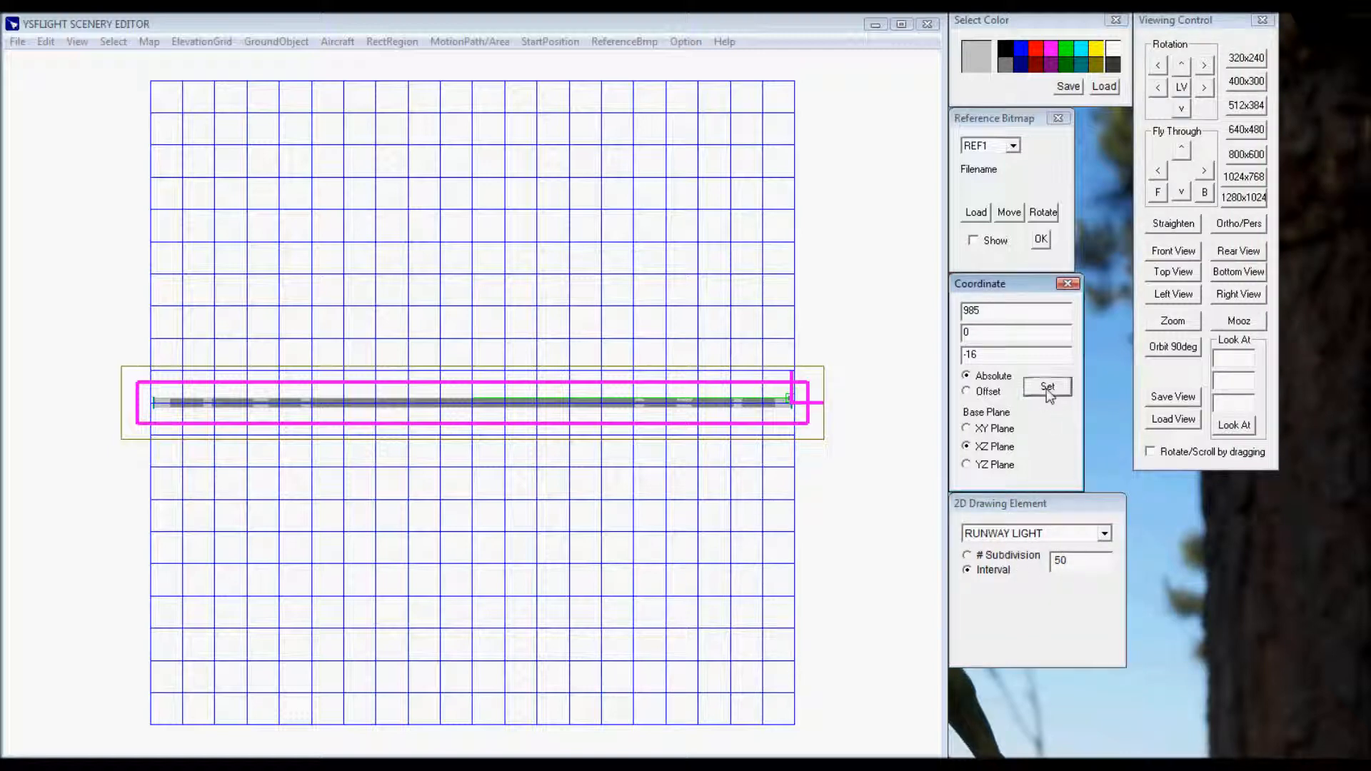
# Place the next edge-light point at -985, 0, -16 and complete this row of runway edge lights.
pyautogui.click(964, 309)
pyautogui.write('-')
pyautogui.click(1047, 387)
pyautogui.click(691, 18)
pyautogui.press('Return')
# Place an edge-light point at -985, 0, 16 for the row on the opposite side of the runway.
pyautogui.click(969, 355)
pyautogui.press('BackSpace')
pyautogui.click(1035, 386)
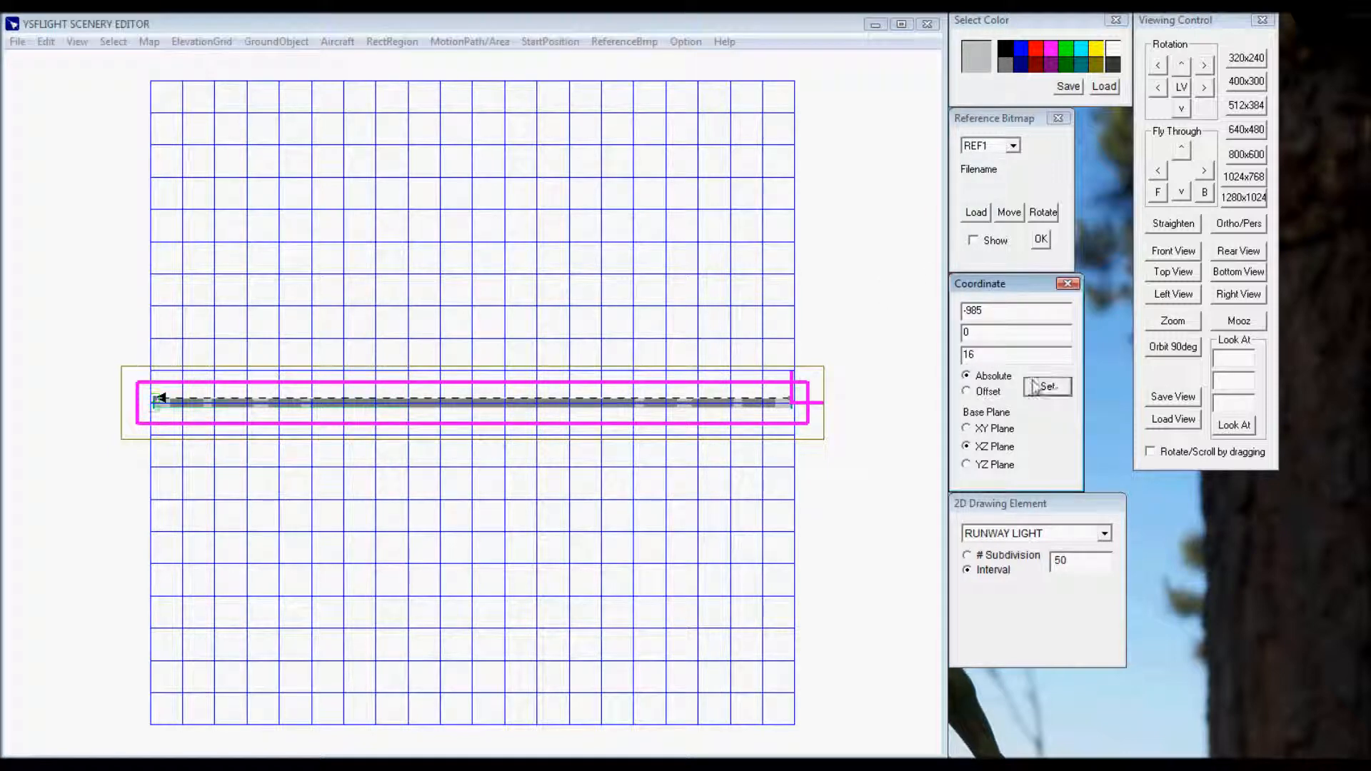
pyautogui.click(801, 26)
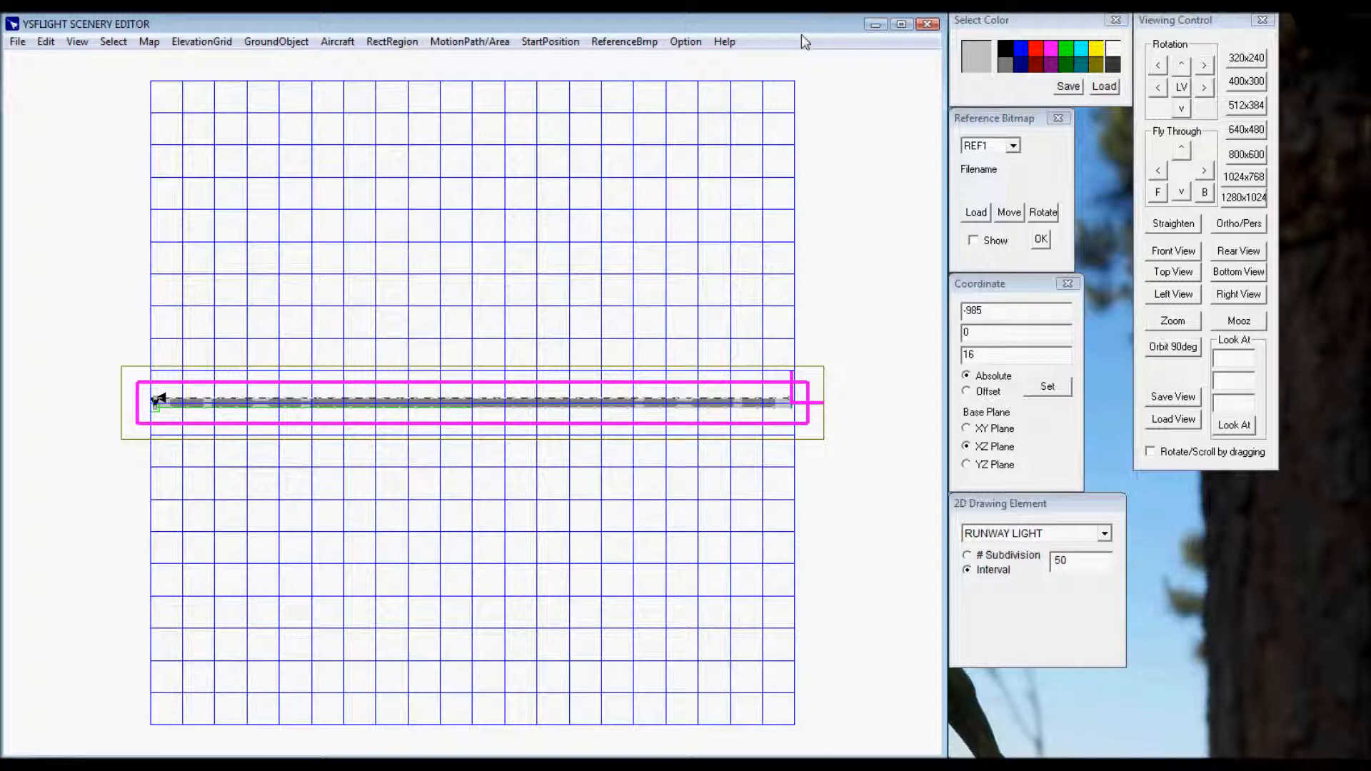
# Preview the runway and its lights in night mode at the -985 end.
pyautogui.keyDown('shift'); pyautogui.moveTo(620, 567); pyautogui.dragTo(923, 537); pyautogui.keyUp('shift')
pyautogui.keyDown('ctrl'); pyautogui.keyDown('shift'); pyautogui.moveTo(701, 577); pyautogui.dragTo(656, 684); pyautogui.keyUp('shift'); pyautogui.keyUp('ctrl')
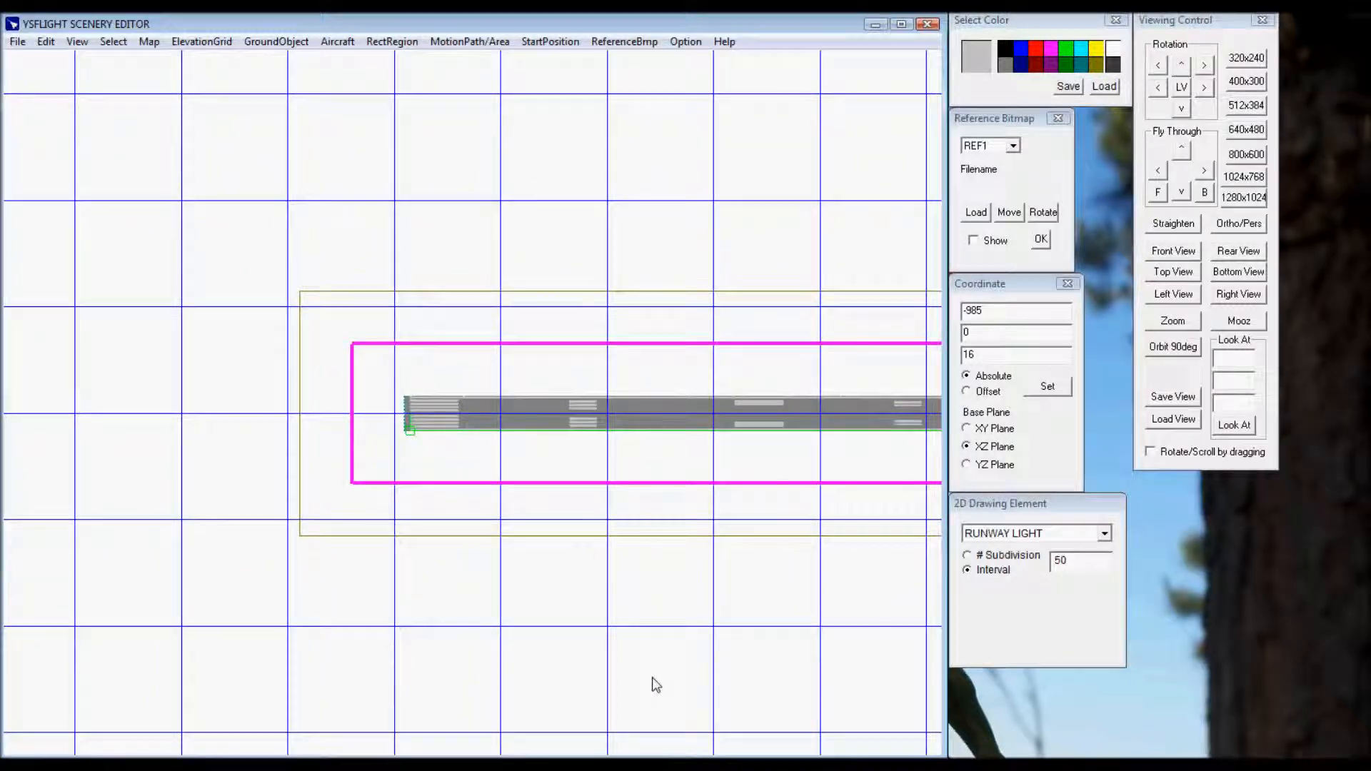
pyautogui.keyDown('shift'); pyautogui.moveTo(593, 575); pyautogui.dragTo(379, 532); pyautogui.keyUp('shift')
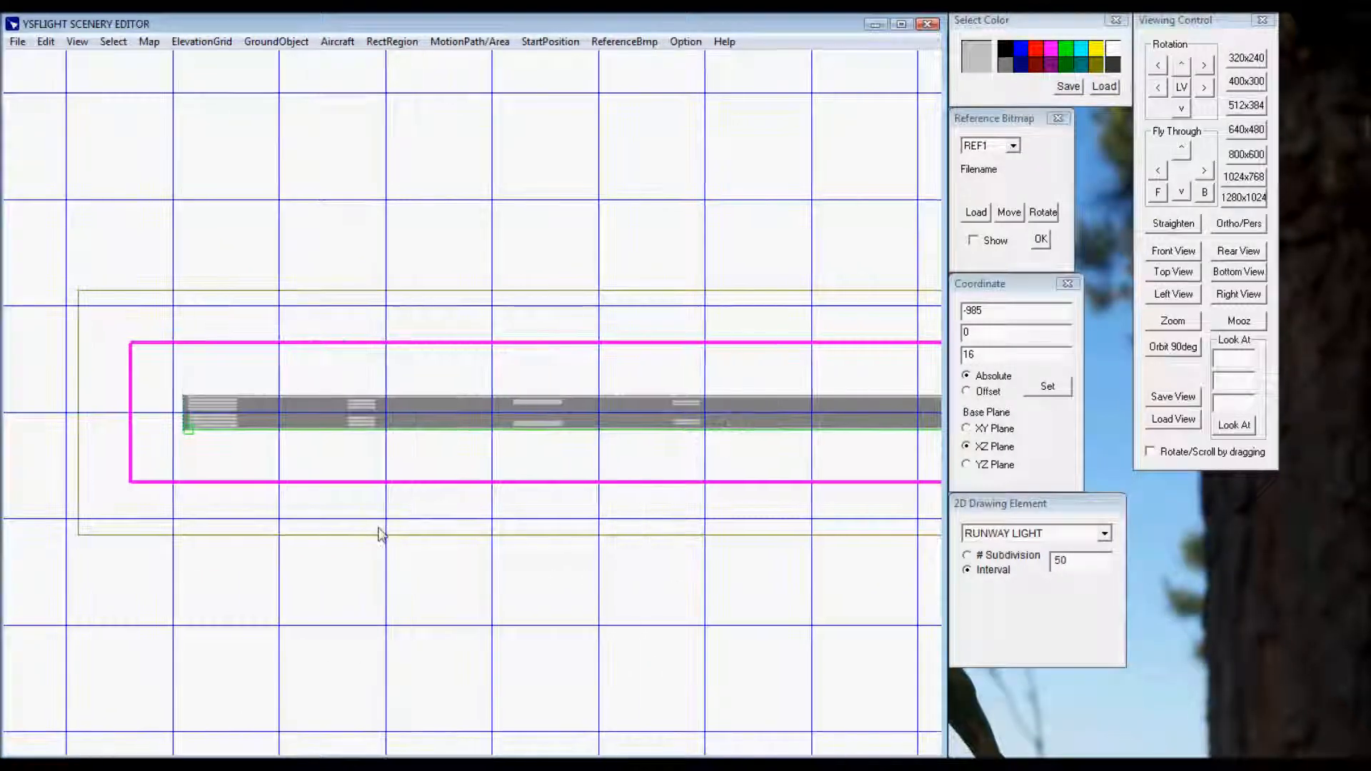
pyautogui.click(77, 45)
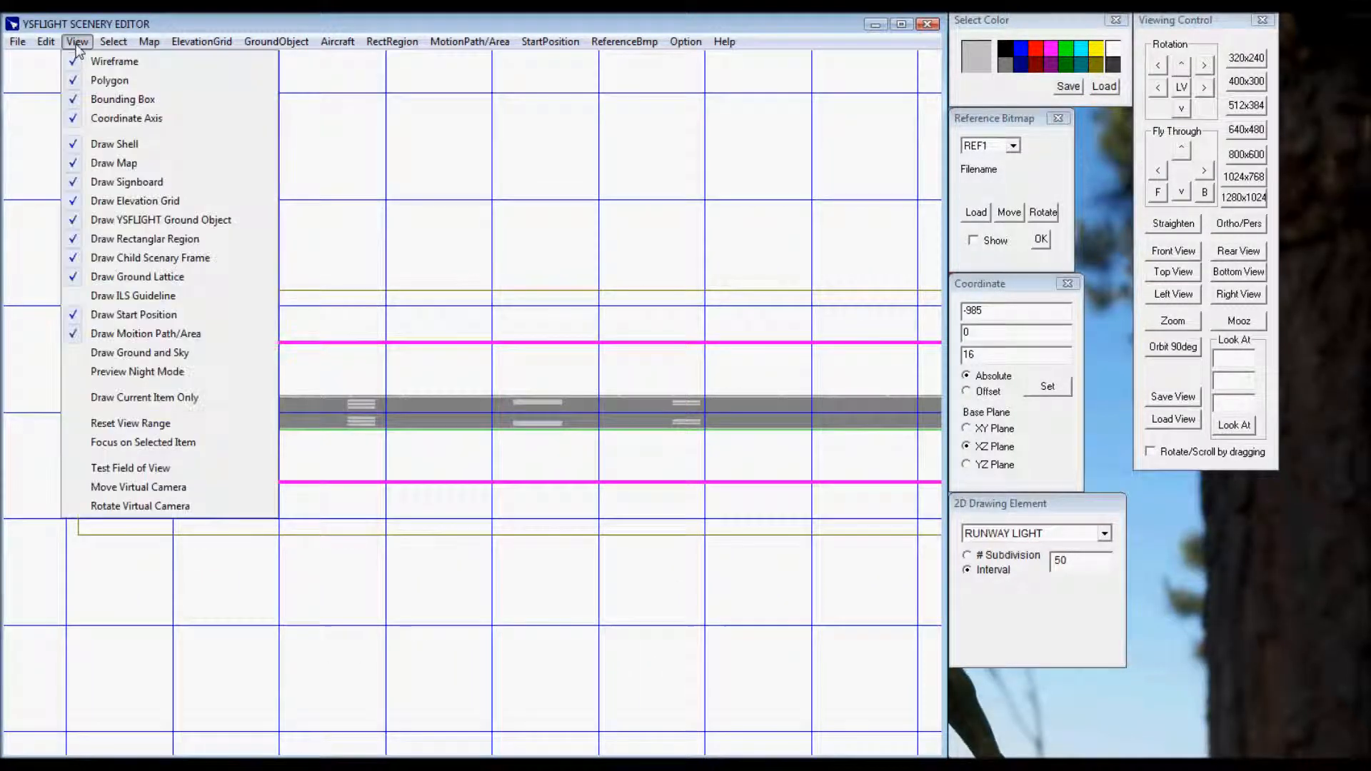
pyautogui.click(139, 375)
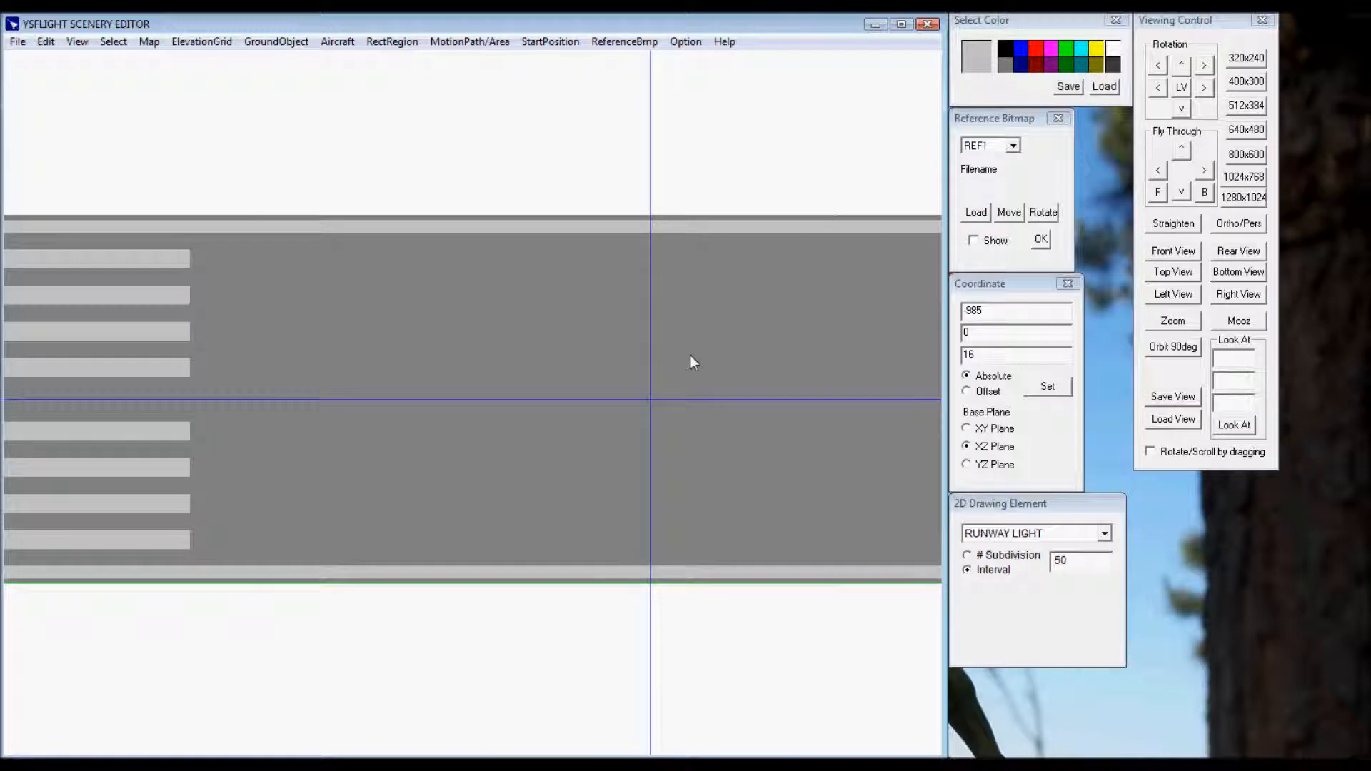
# Switch the drawing element to CENTER LINE and place its first point at -900, 0, -0.5.
pyautogui.click(1067, 533)
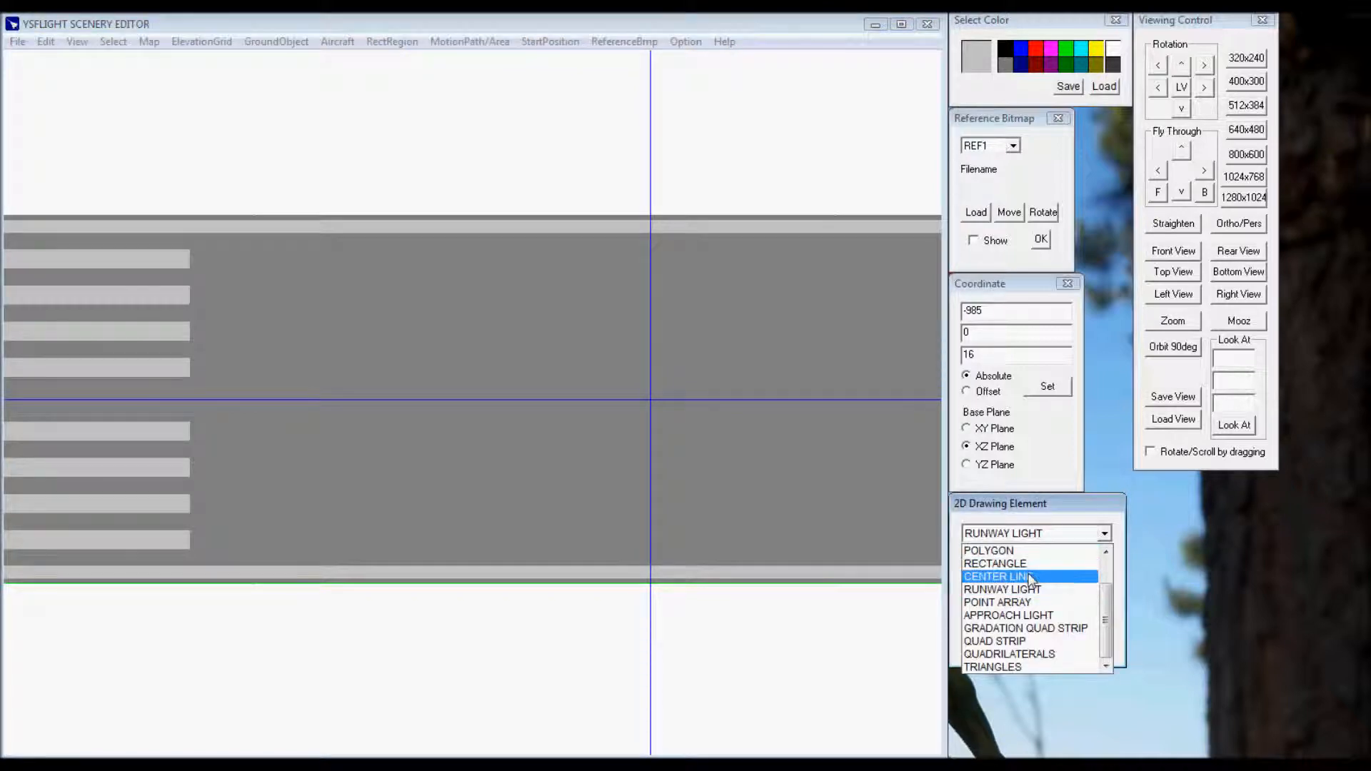
pyautogui.click(1030, 575)
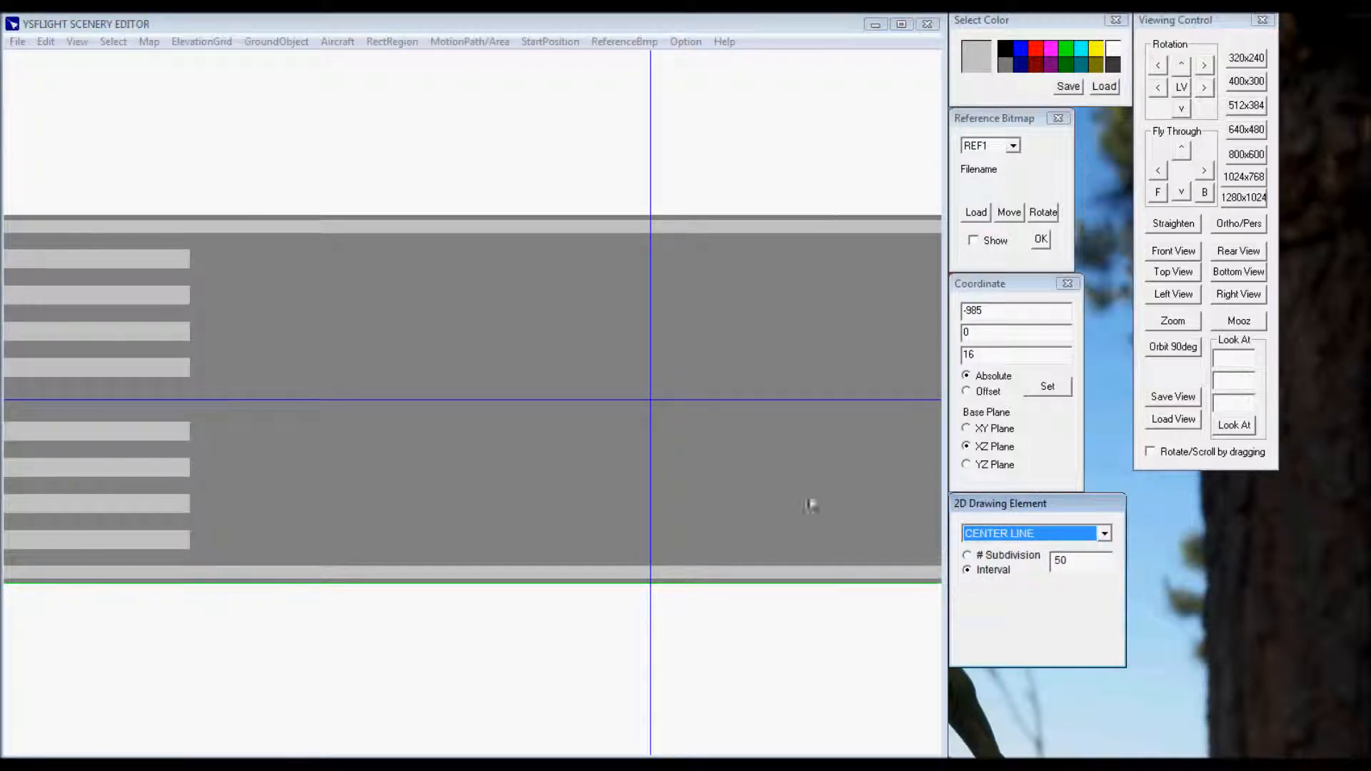
pyautogui.click(645, 397)
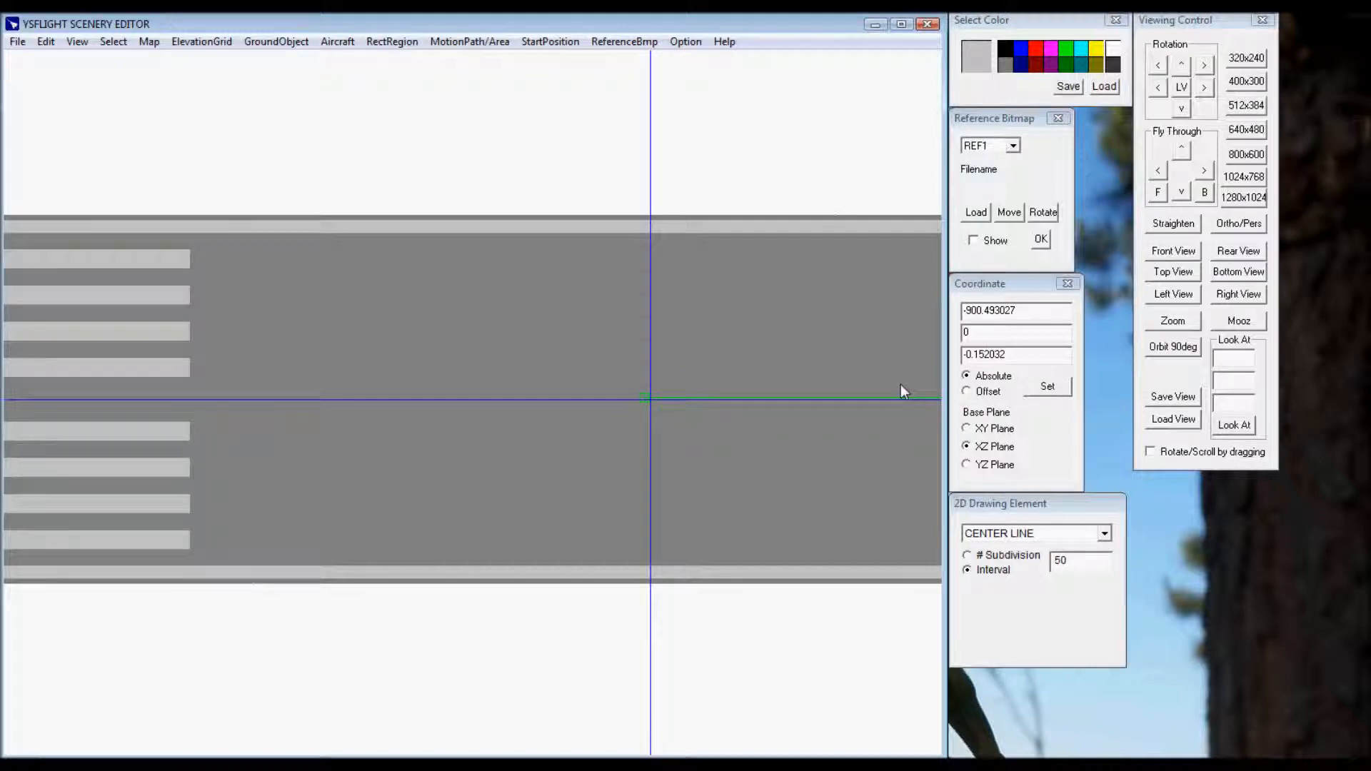
pyautogui.moveTo(982, 312); pyautogui.dragTo(1019, 315)
pyautogui.press('BackSpace')
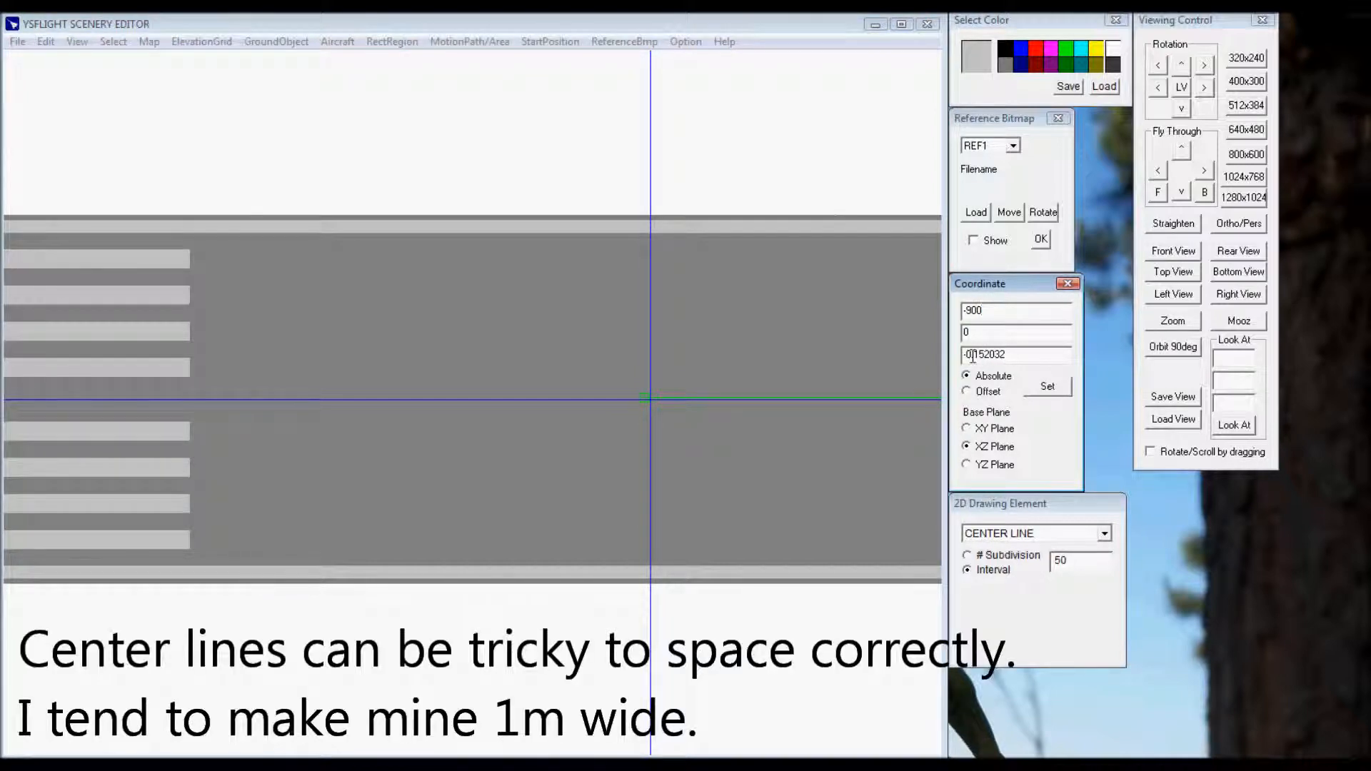
pyautogui.moveTo(974, 357); pyautogui.dragTo(1043, 357)
pyautogui.write('5')
pyautogui.click(1048, 389)
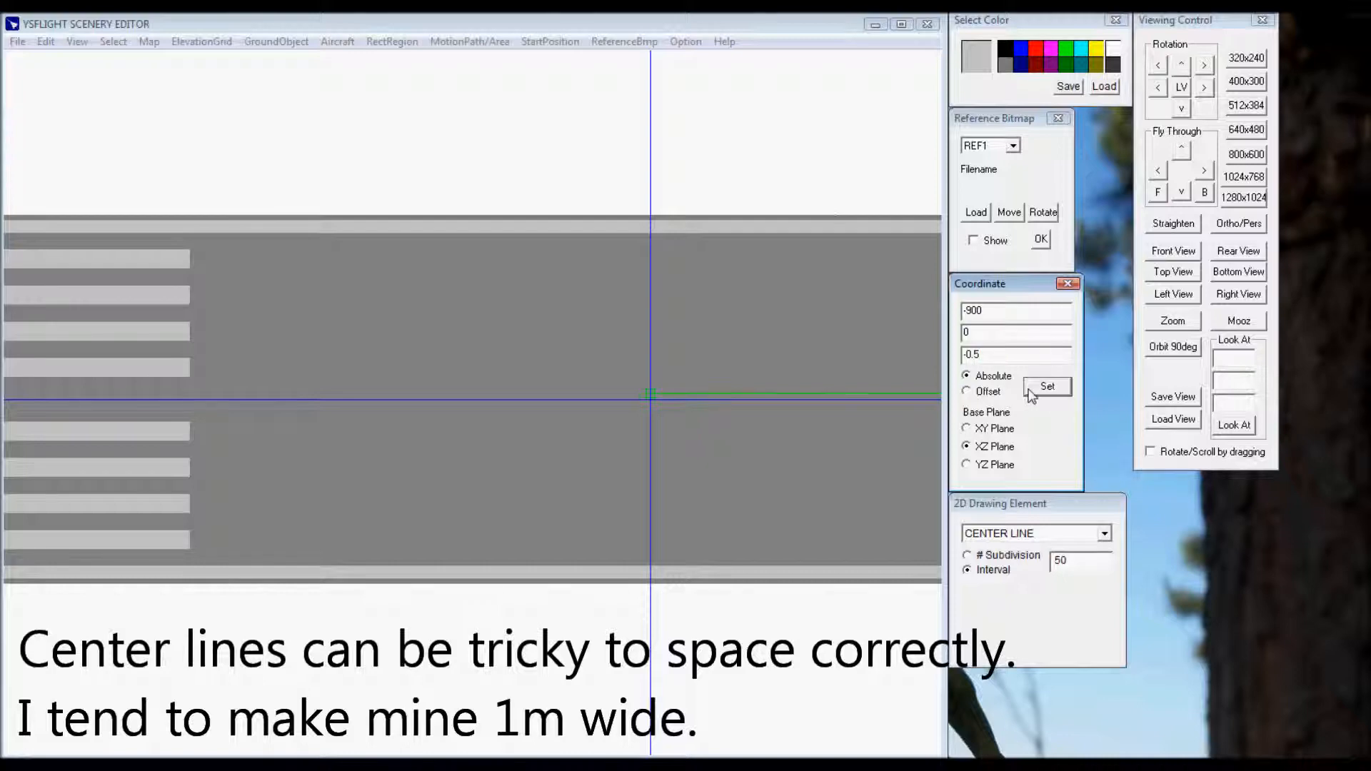
pyautogui.click(802, 41)
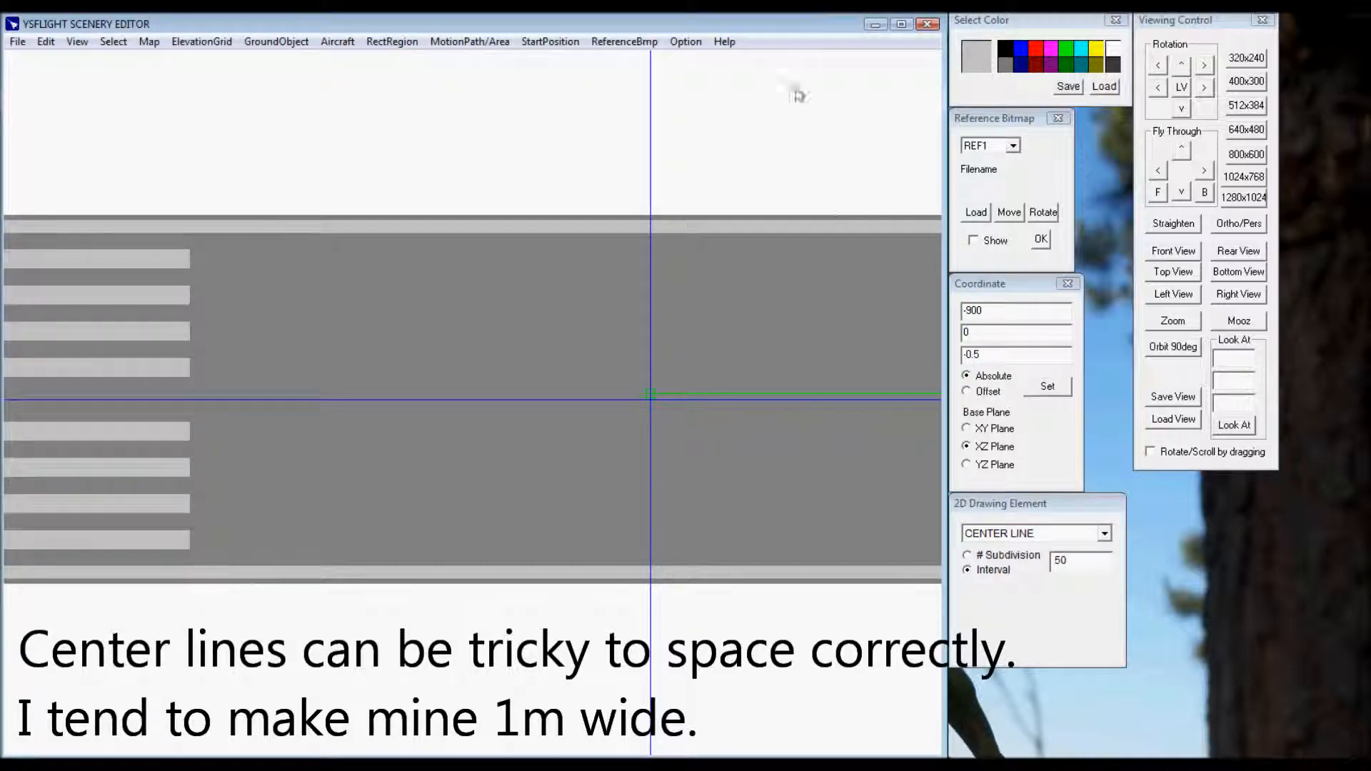
# Place the centre-line point for the opposite runway end at 900, 0, -0.5.
pyautogui.click(965, 310)
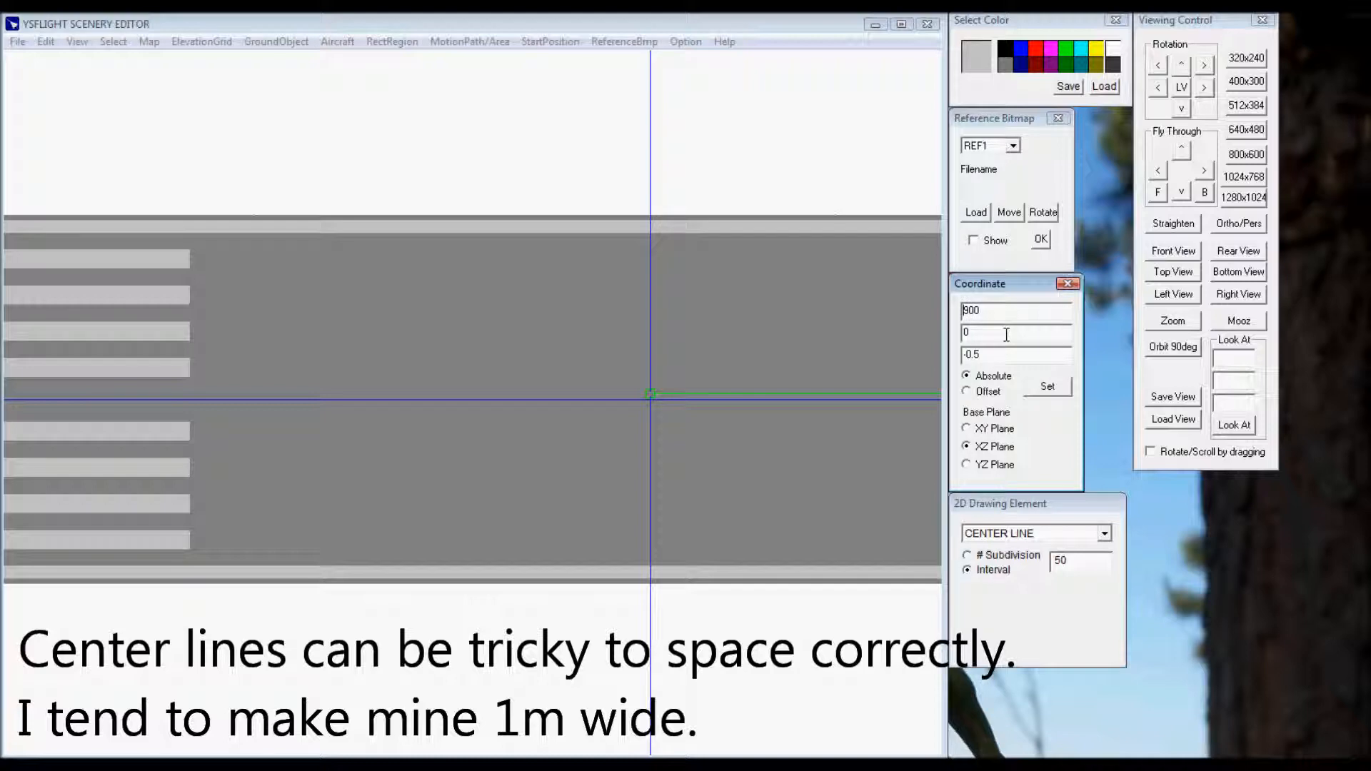
pyautogui.click(1046, 388)
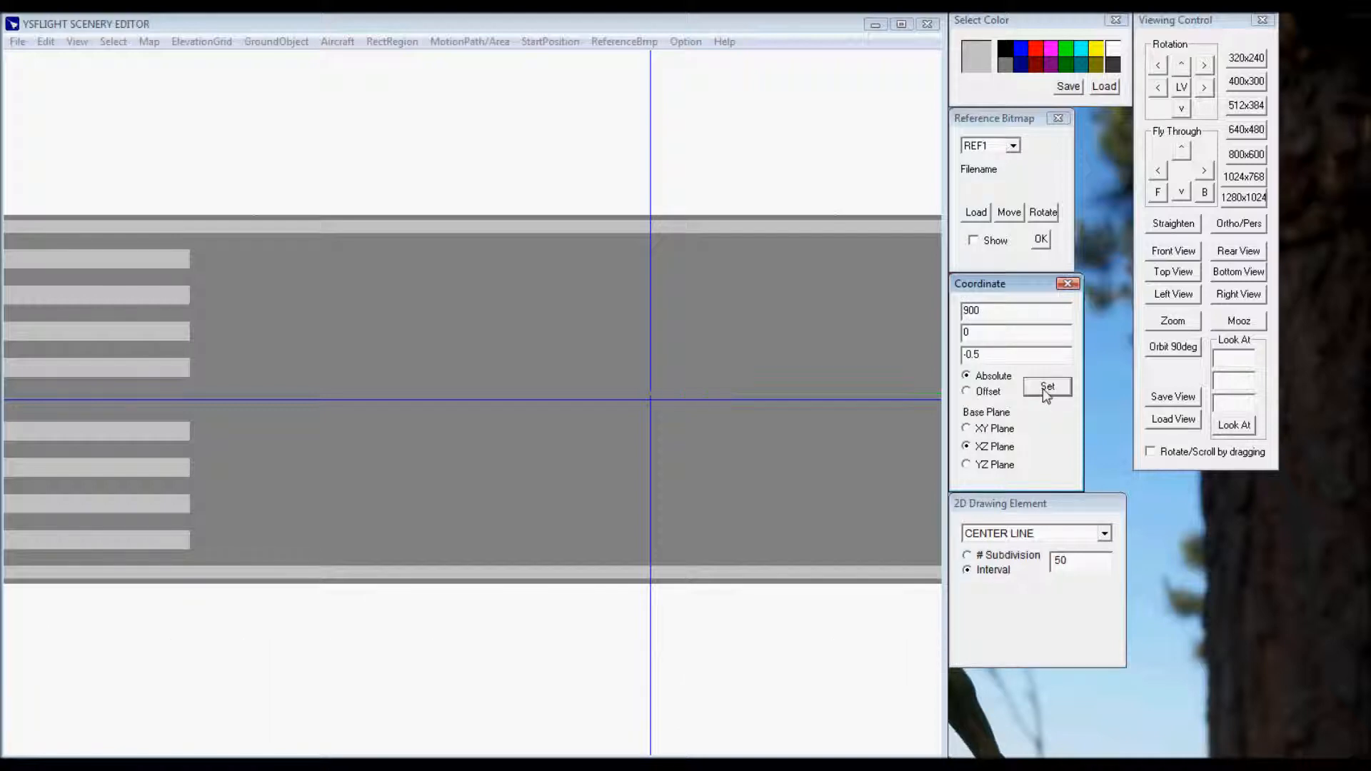
pyautogui.click(766, 33)
# Place another centre-line point at 900, 0, 0.5 to give the line its width.
pyautogui.press('m')
pyautogui.press('m')
pyautogui.press('m')
pyautogui.press('m')
pyautogui.press('m')
pyautogui.press('m')
pyautogui.press('m')
pyautogui.press('m')
pyautogui.keyDown('ctrl'); pyautogui.moveTo(824, 530); pyautogui.dragTo(465, 529); pyautogui.keyUp('ctrl')
pyautogui.keyDown('ctrl'); pyautogui.keyDown('shift'); pyautogui.moveTo(561, 634); pyautogui.dragTo(560, 241); pyautogui.keyUp('shift'); pyautogui.keyUp('ctrl')
pyautogui.keyDown('ctrl'); pyautogui.moveTo(701, 346); pyautogui.dragTo(431, 344); pyautogui.keyUp('ctrl')
pyautogui.keyDown('ctrl'); pyautogui.keyDown('shift'); pyautogui.moveTo(566, 597); pyautogui.dragTo(559, 291); pyautogui.keyUp('shift'); pyautogui.keyUp('ctrl')
pyautogui.keyDown('ctrl'); pyautogui.moveTo(639, 327); pyautogui.dragTo(355, 397); pyautogui.keyUp('ctrl')
pyautogui.keyDown('ctrl'); pyautogui.moveTo(604, 553); pyautogui.dragTo(594, 482); pyautogui.keyUp('ctrl')
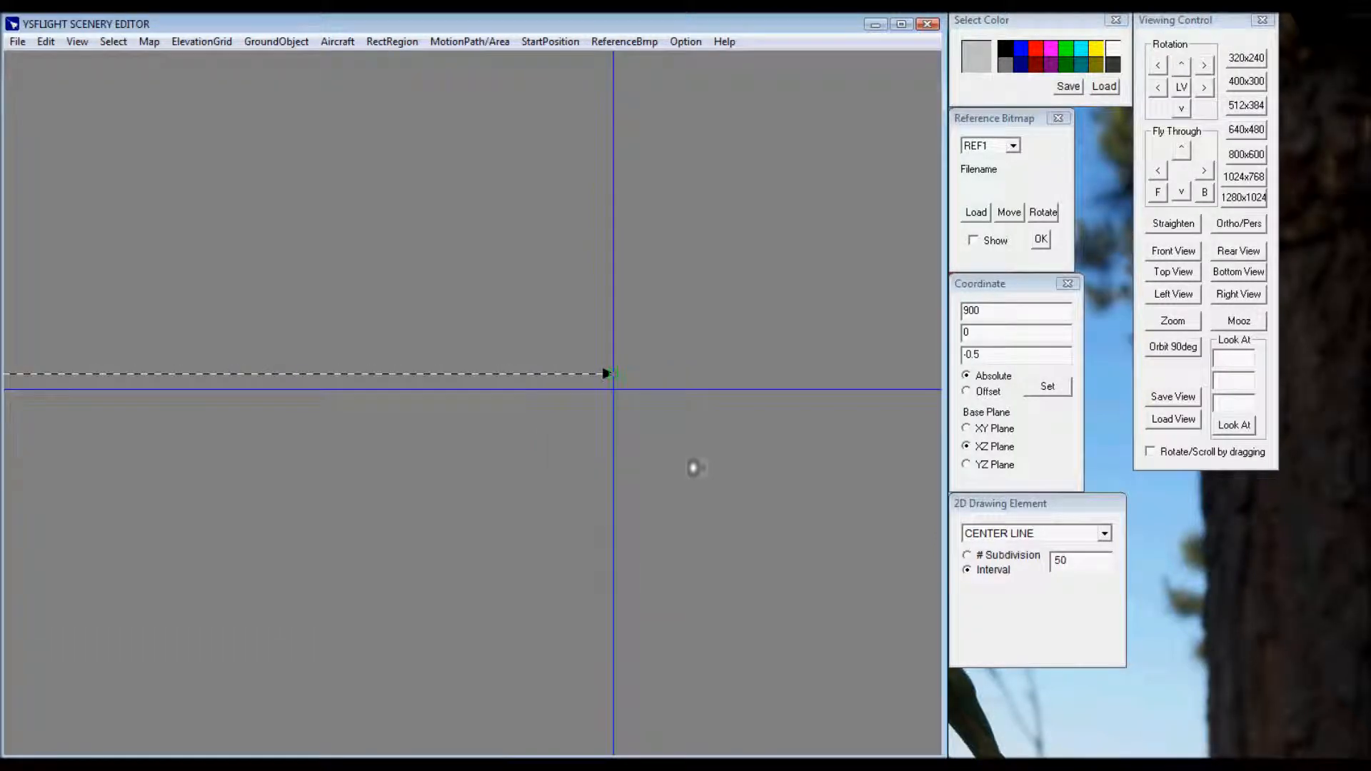
pyautogui.click(969, 355)
pyautogui.press('BackSpace')
pyautogui.click(1048, 387)
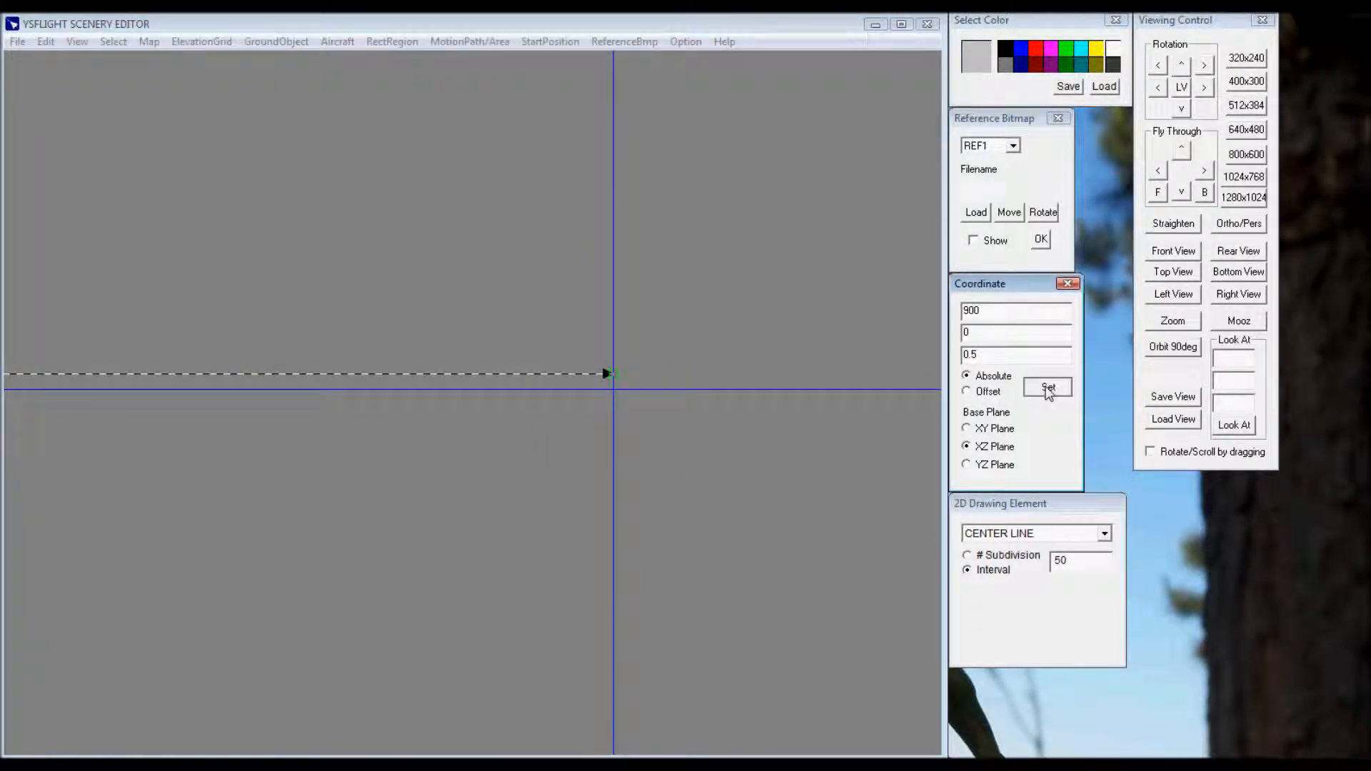
pyautogui.click(726, 30)
# Try spacing the centre-line dashes with an interval of 33.
pyautogui.keyDown('ctrl'); pyautogui.keyDown('shift'); pyautogui.moveTo(740, 222); pyautogui.dragTo(753, 394); pyautogui.keyUp('shift'); pyautogui.keyUp('ctrl')
pyautogui.keyDown('shift'); pyautogui.moveTo(589, 393); pyautogui.dragTo(751, 407); pyautogui.keyUp('shift')
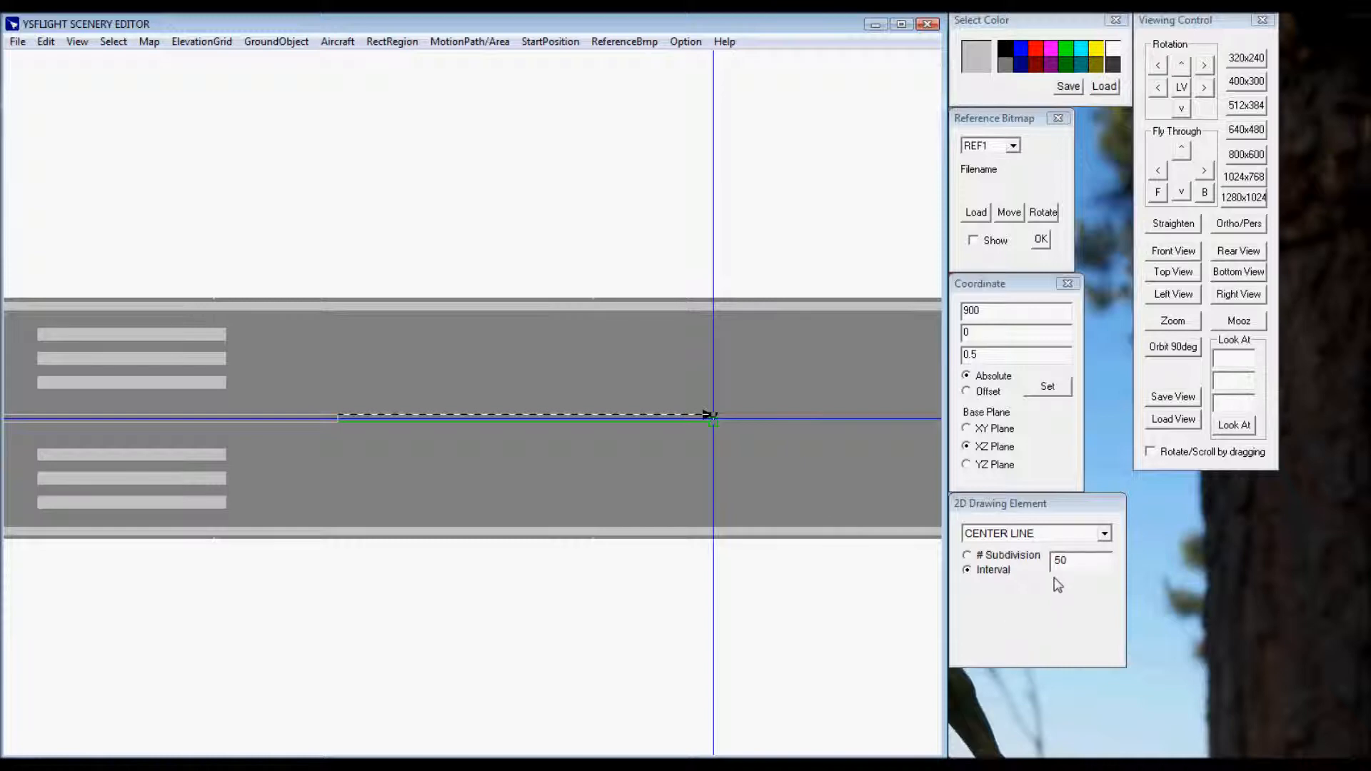
pyautogui.moveTo(1074, 561); pyautogui.dragTo(1032, 568)
pyautogui.write('33')
pyautogui.click(1049, 390)
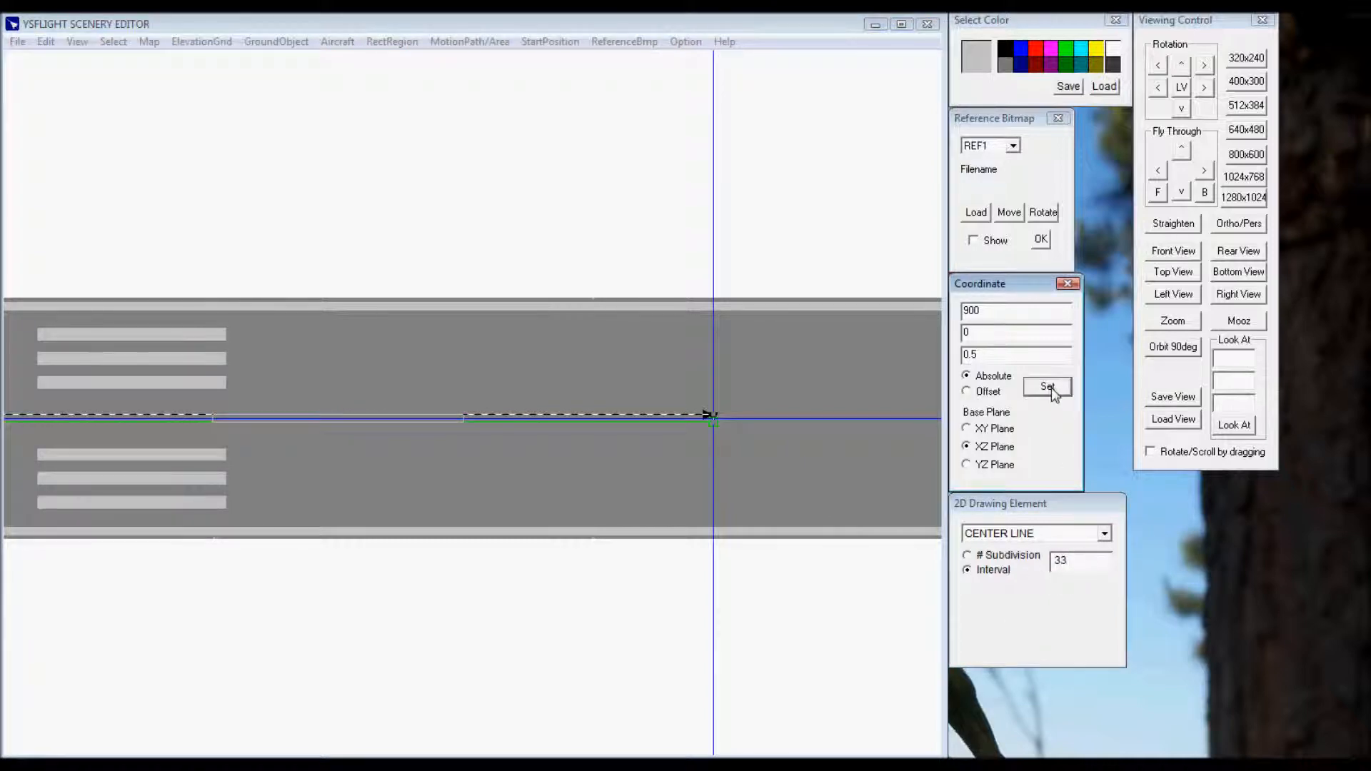
# Switch the centre-line spacing from interval to number of subdivisions and try 60.
pyautogui.click(1013, 556)
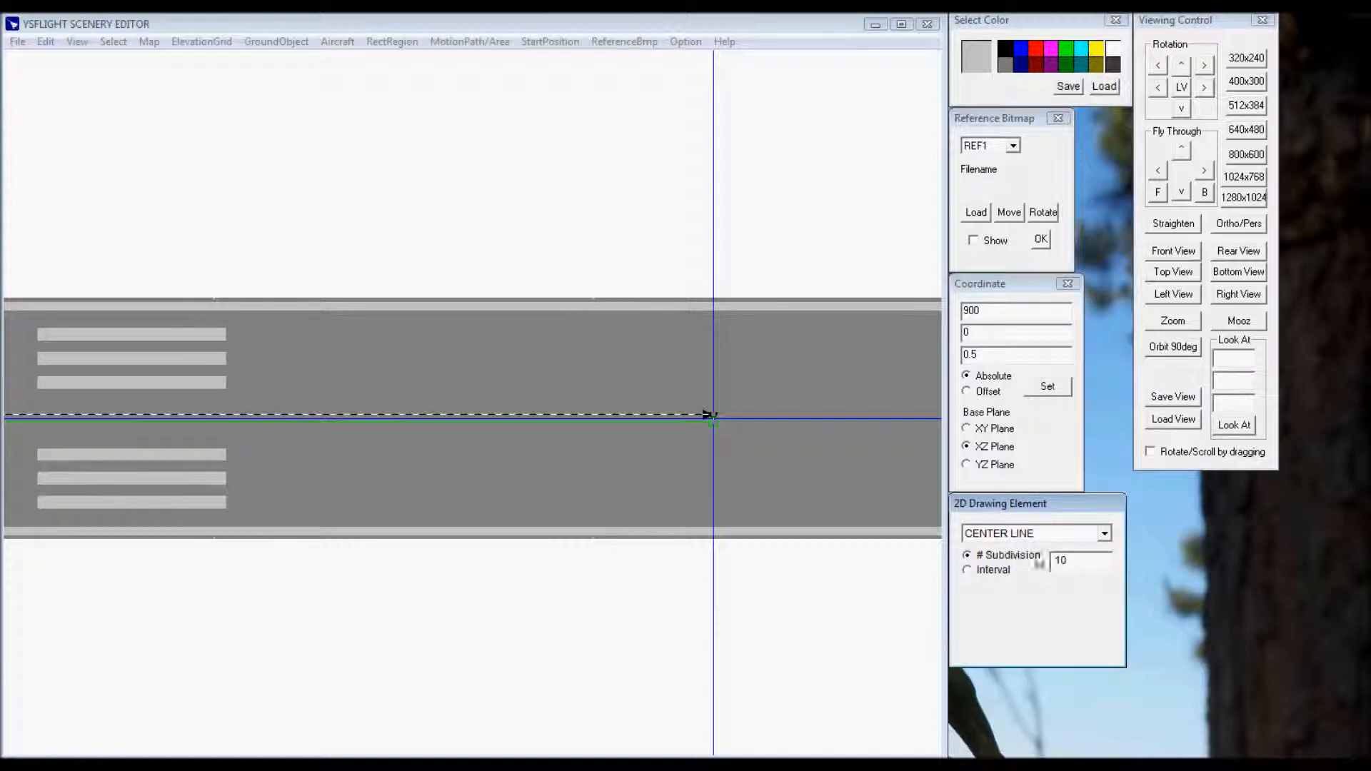
pyautogui.moveTo(1071, 560); pyautogui.dragTo(1022, 573)
pyautogui.write('6')
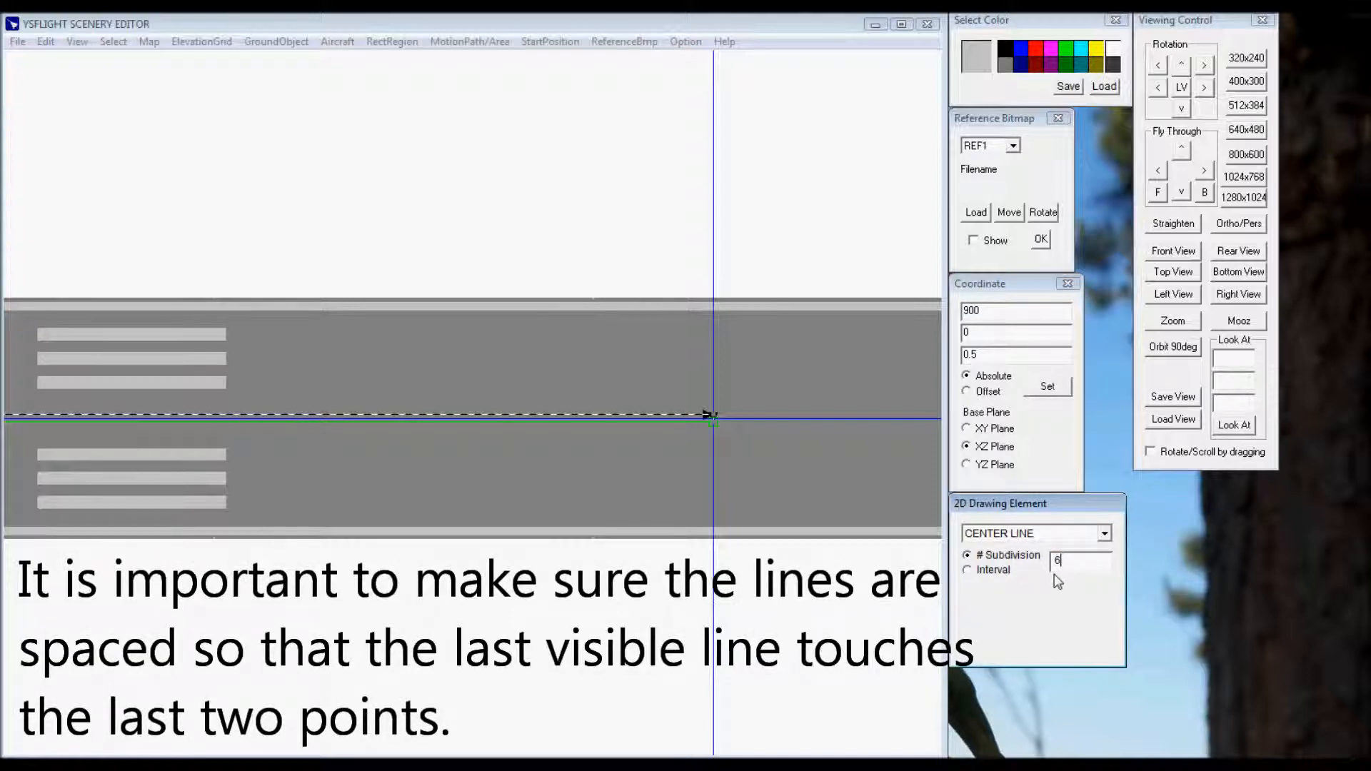
pyautogui.write('0')
pyautogui.click(1047, 403)
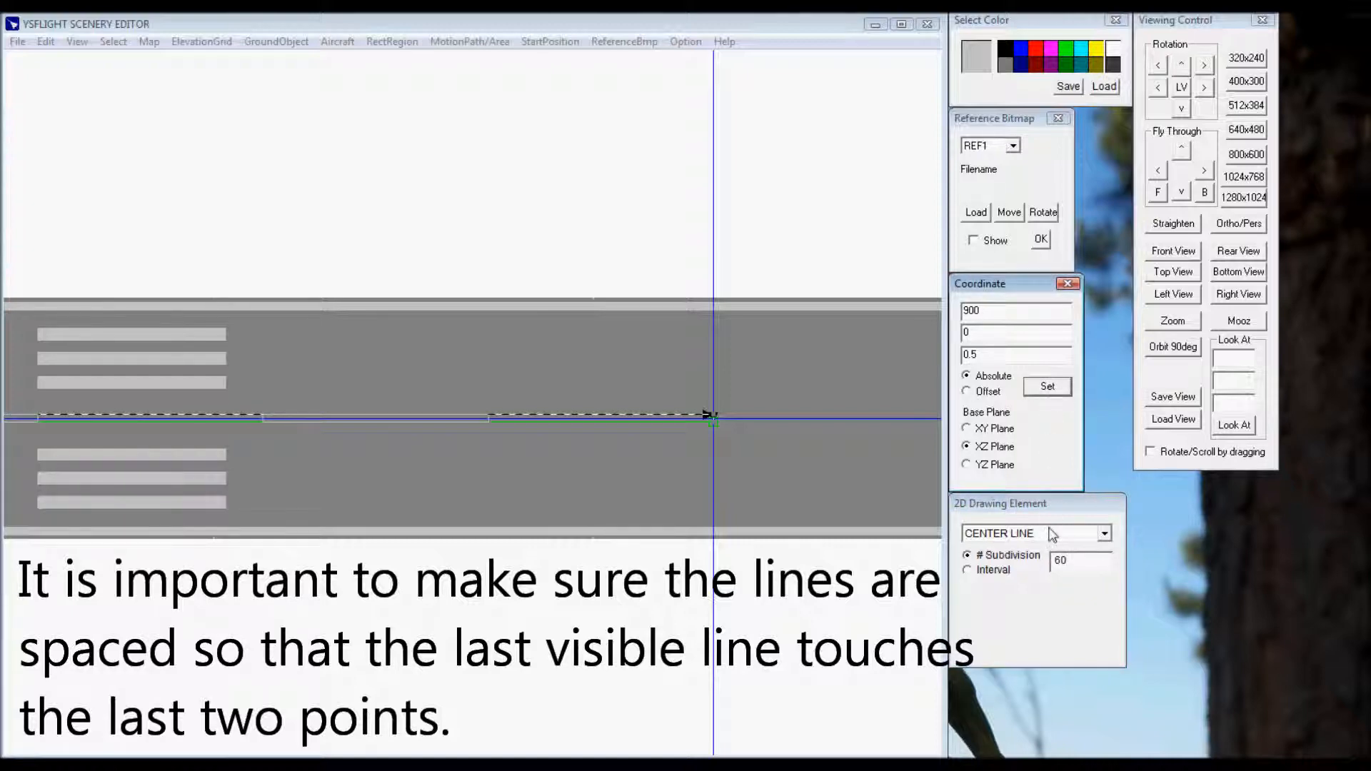
# Set the centre line to 53 subdivisions and complete it.
pyautogui.click(1077, 567)
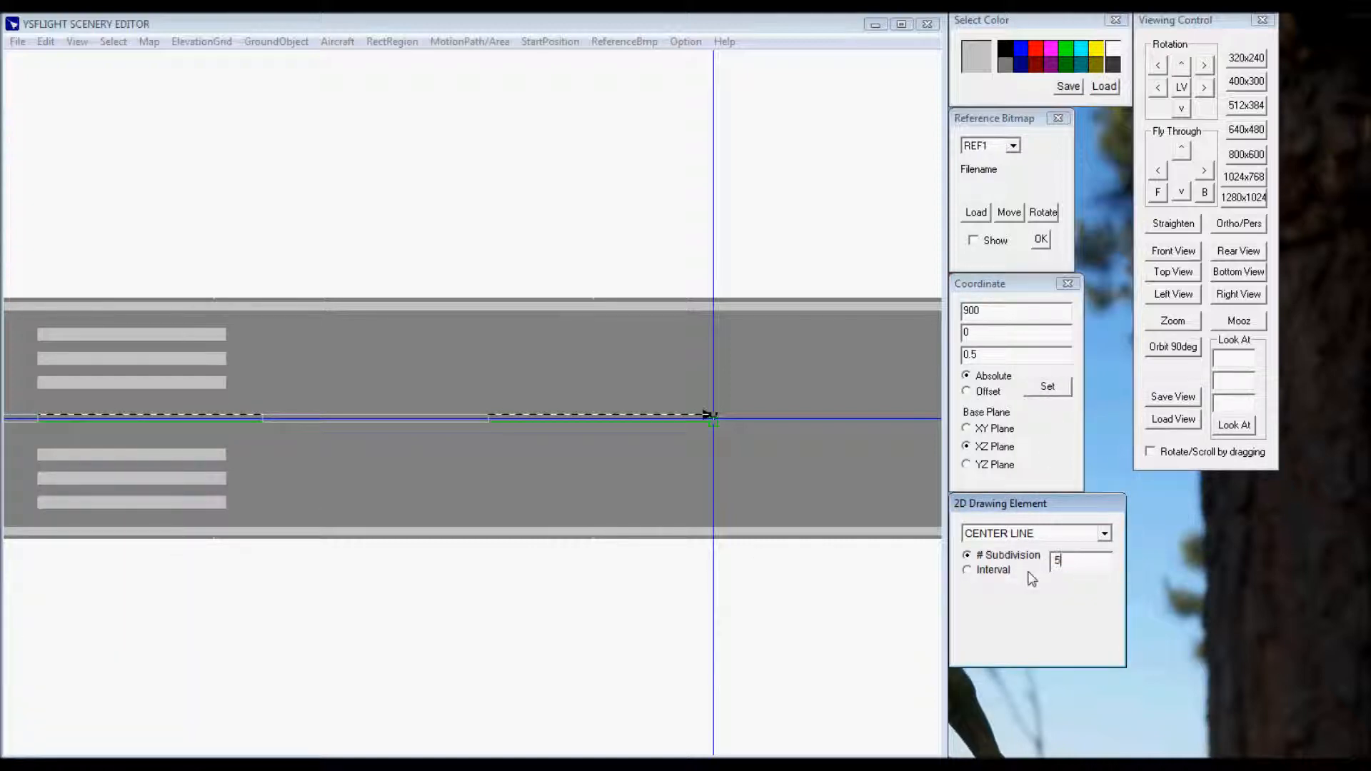
pyautogui.click(1063, 396)
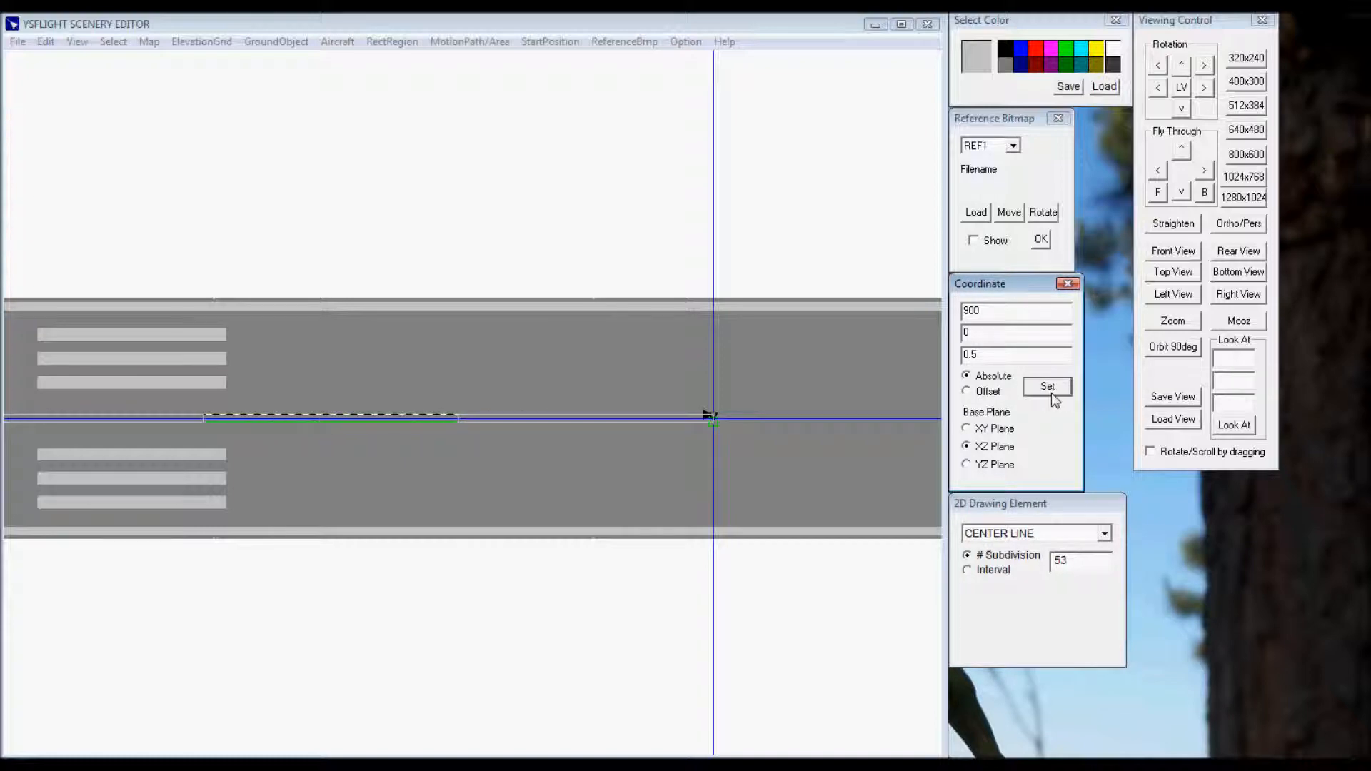
pyautogui.moveTo(241, 412); pyautogui.dragTo(380, 418)
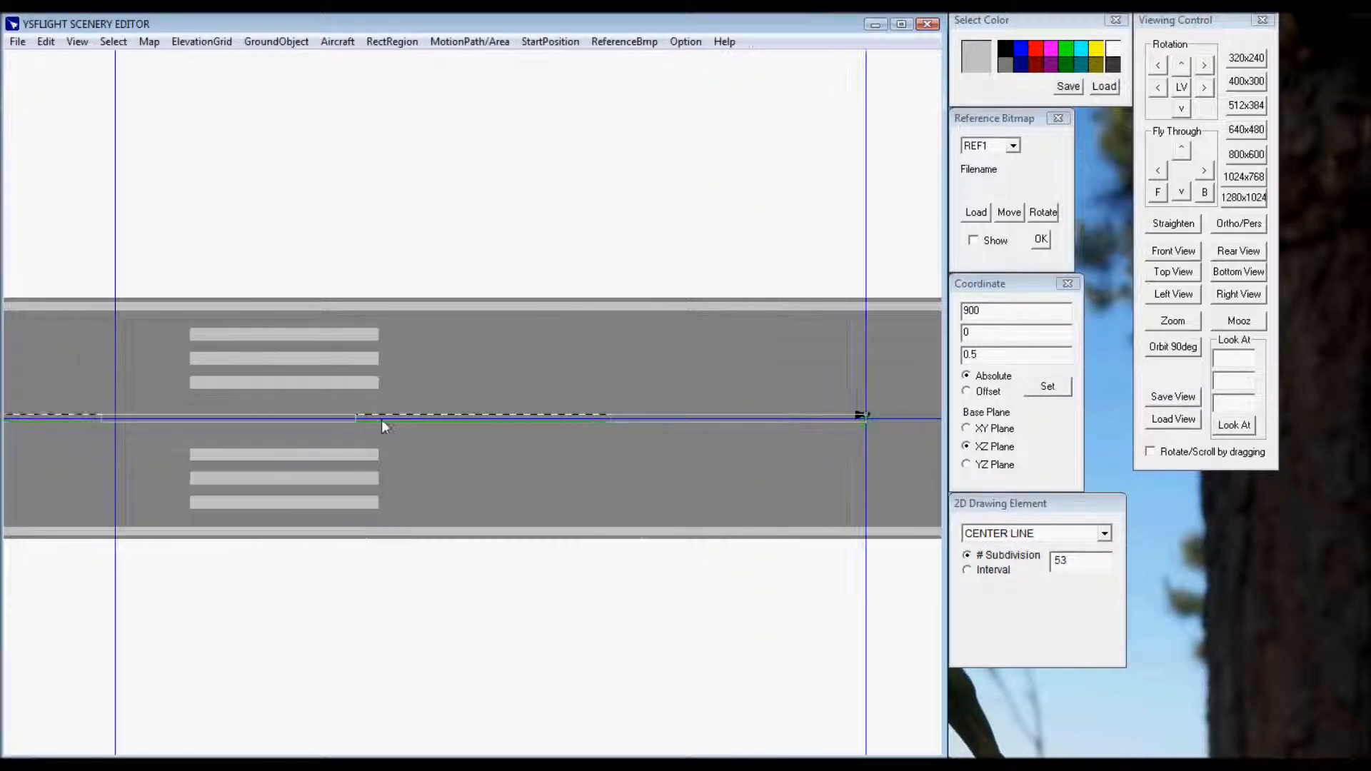
pyautogui.moveTo(392, 229); pyautogui.dragTo(408, 429)
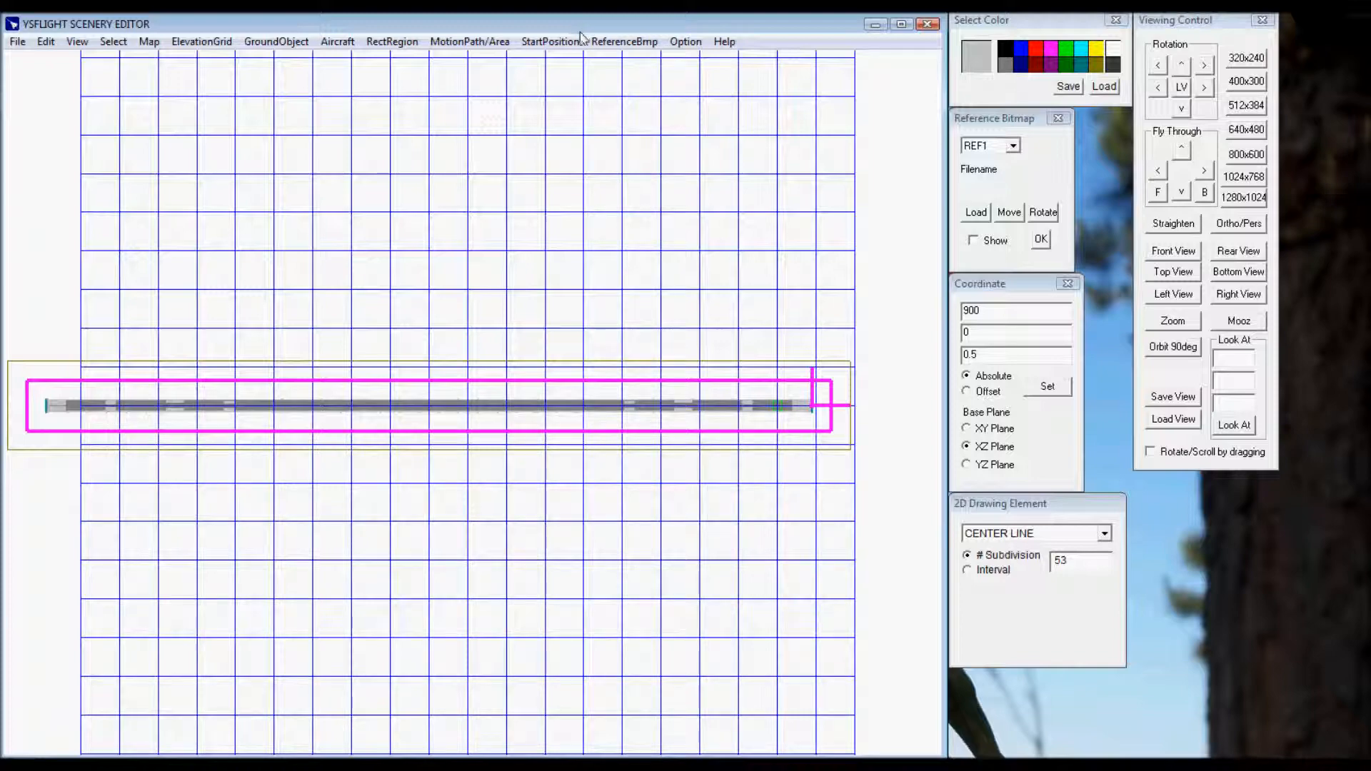
# Start inserting text on the map and set its position to 920, 0, 0 for the runway number.
pyautogui.moveTo(554, 404); pyautogui.dragTo(523, 211)
pyautogui.moveTo(435, 382); pyautogui.dragTo(623, 247)
pyautogui.moveTo(620, 475); pyautogui.dragTo(554, 507)
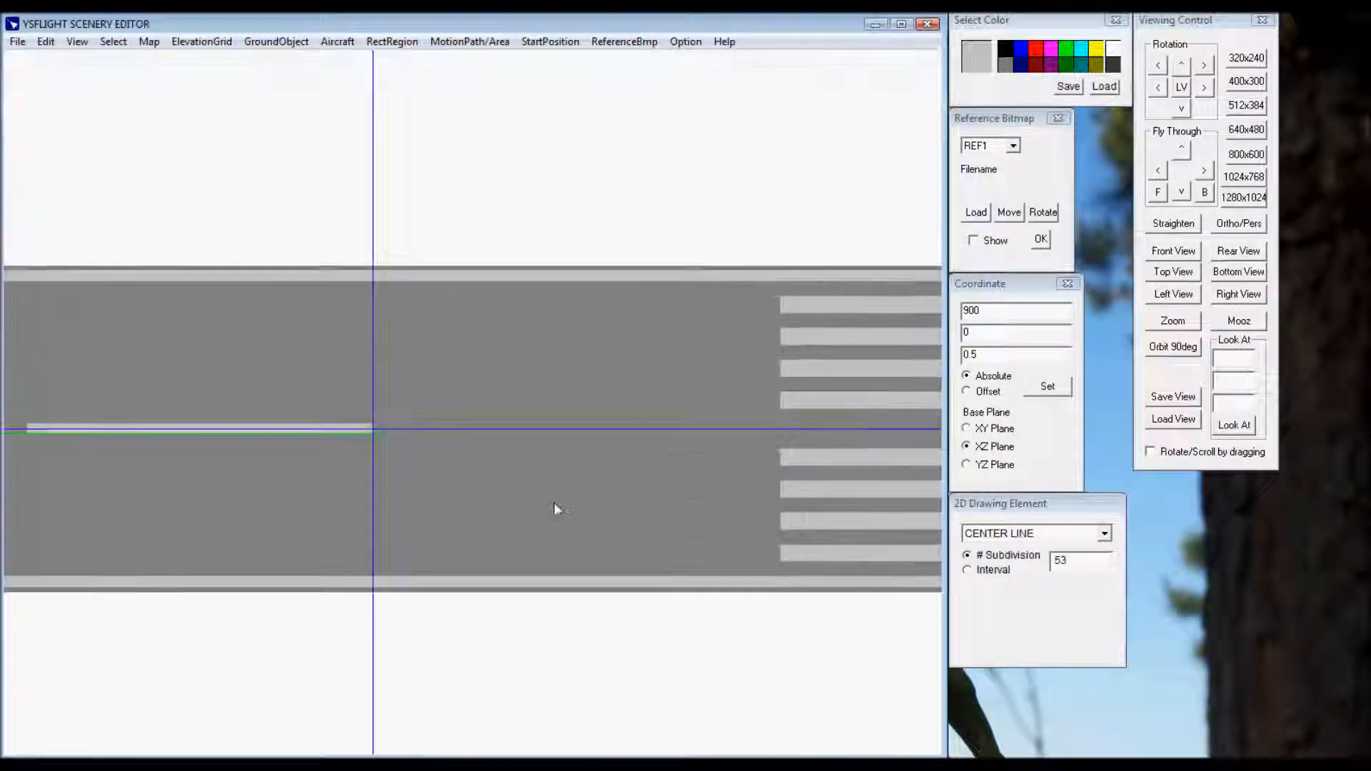
pyautogui.click(150, 43)
pyautogui.click(193, 403)
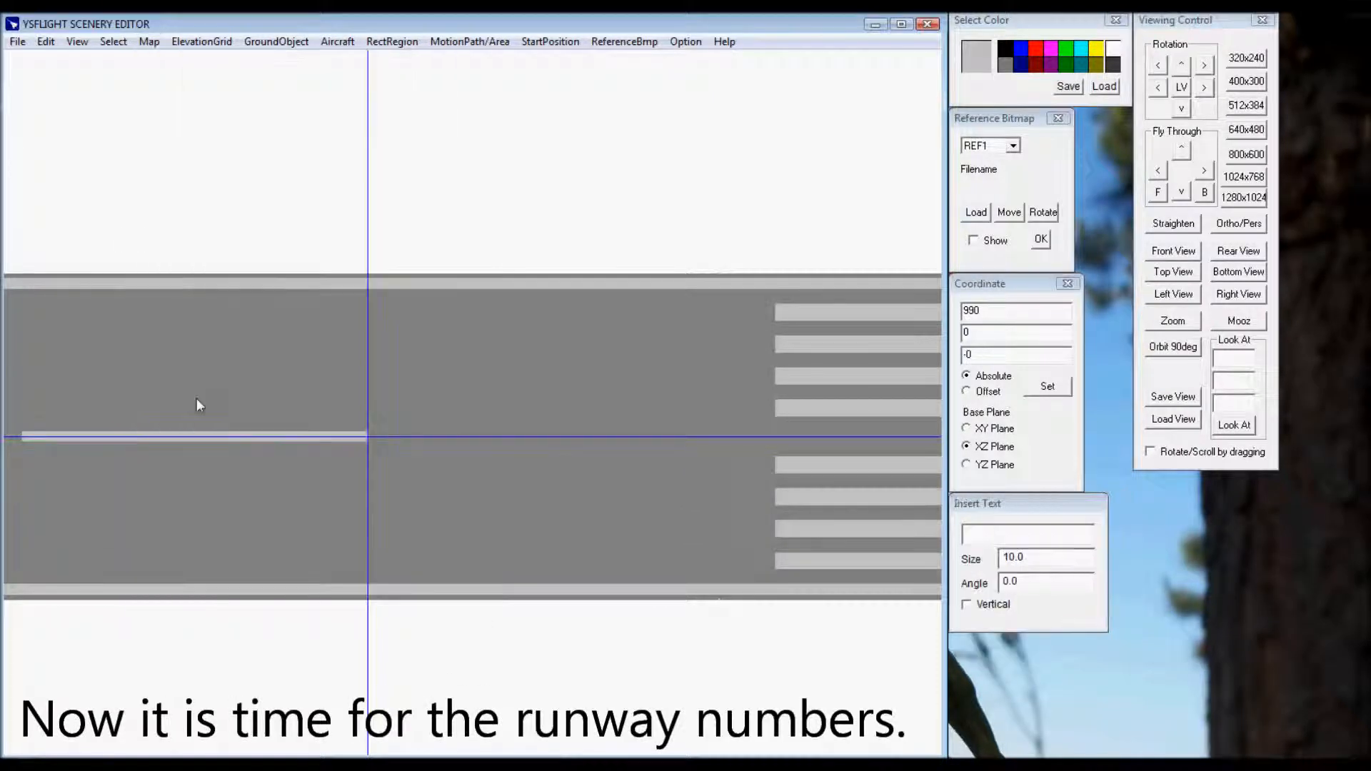
pyautogui.doubleClick(973, 317)
pyautogui.write('920')
pyautogui.doubleClick(1008, 355)
pyautogui.write('0')
pyautogui.click(1044, 390)
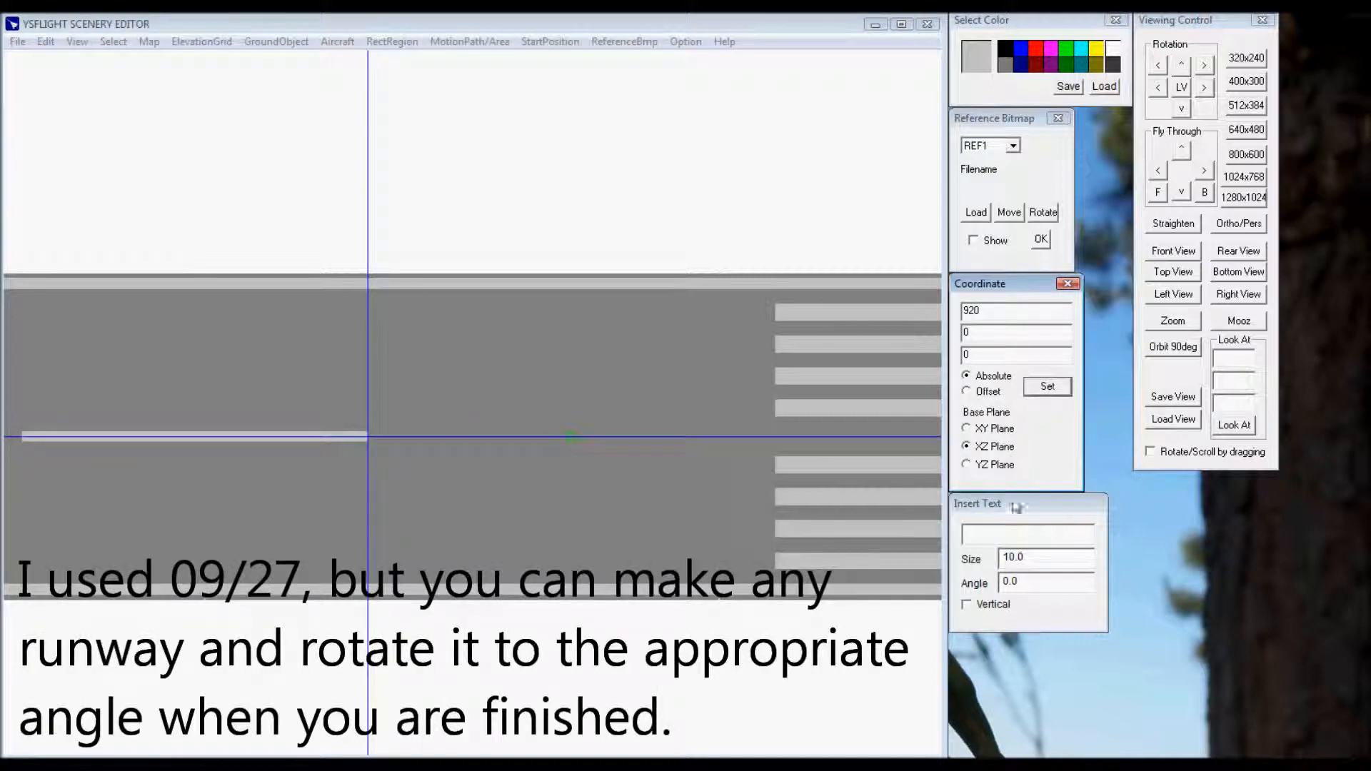
# Set the text angle to 90 and insert the runway number 27 at size 10.
pyautogui.click(1003, 584)
pyautogui.click(1015, 558)
pyautogui.write('9')
pyautogui.click(1007, 532)
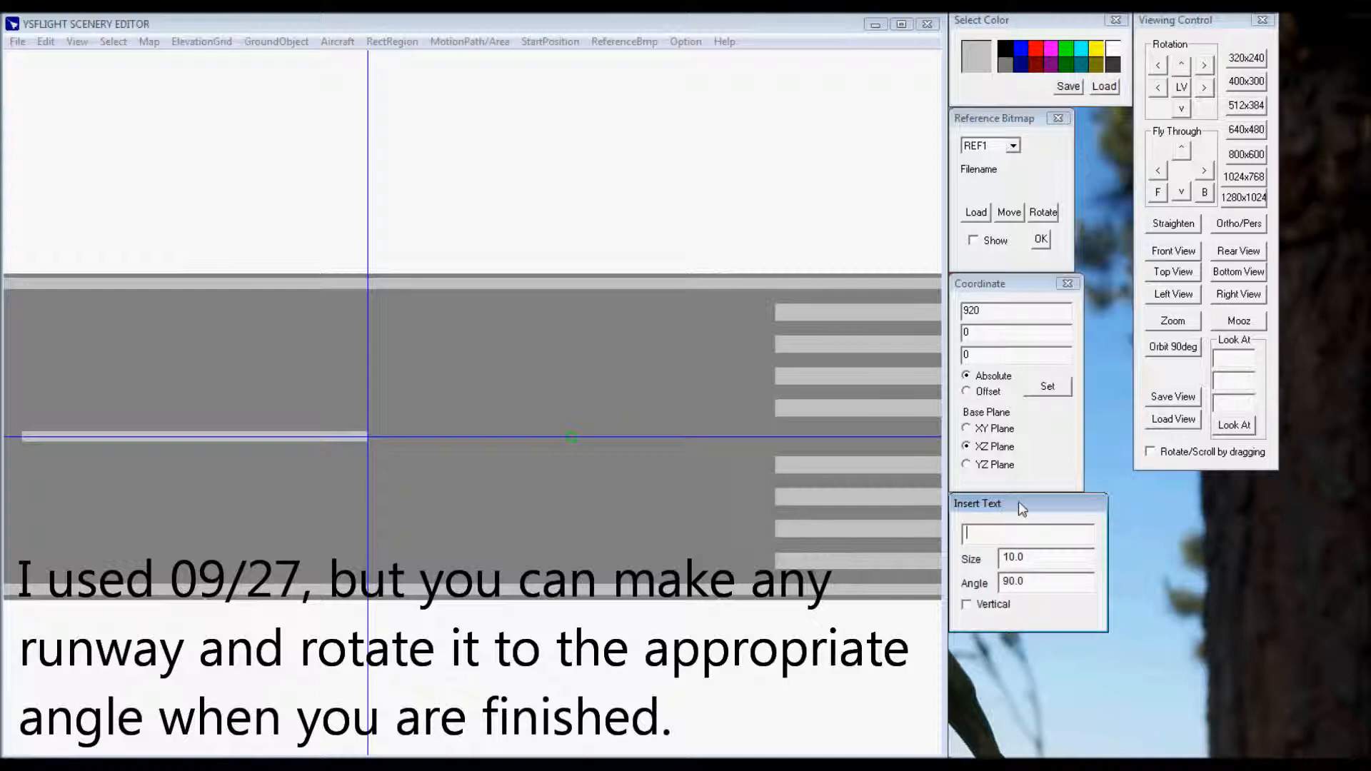
pyautogui.write('0')
pyautogui.moveTo(1016, 532); pyautogui.dragTo(950, 537)
pyautogui.write('27')
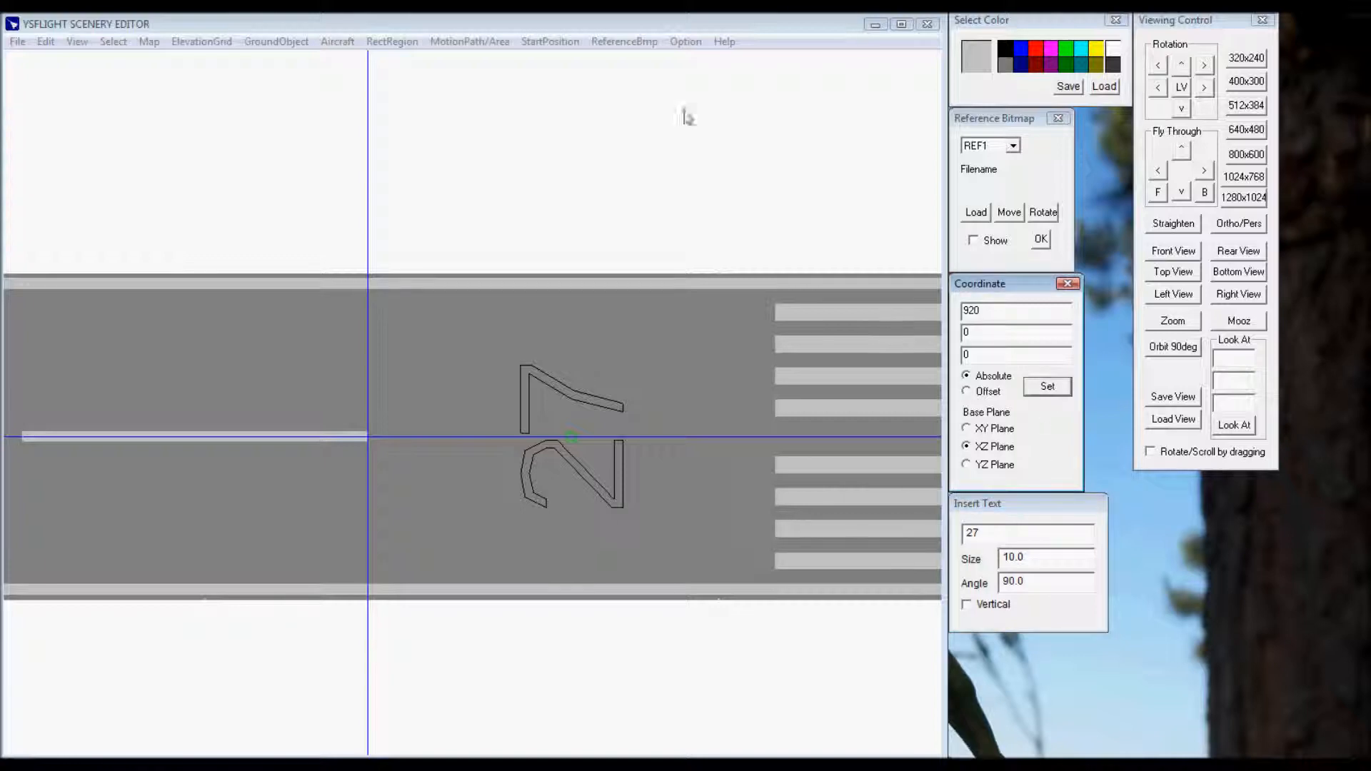
pyautogui.click(651, 27)
pyautogui.press('Return')
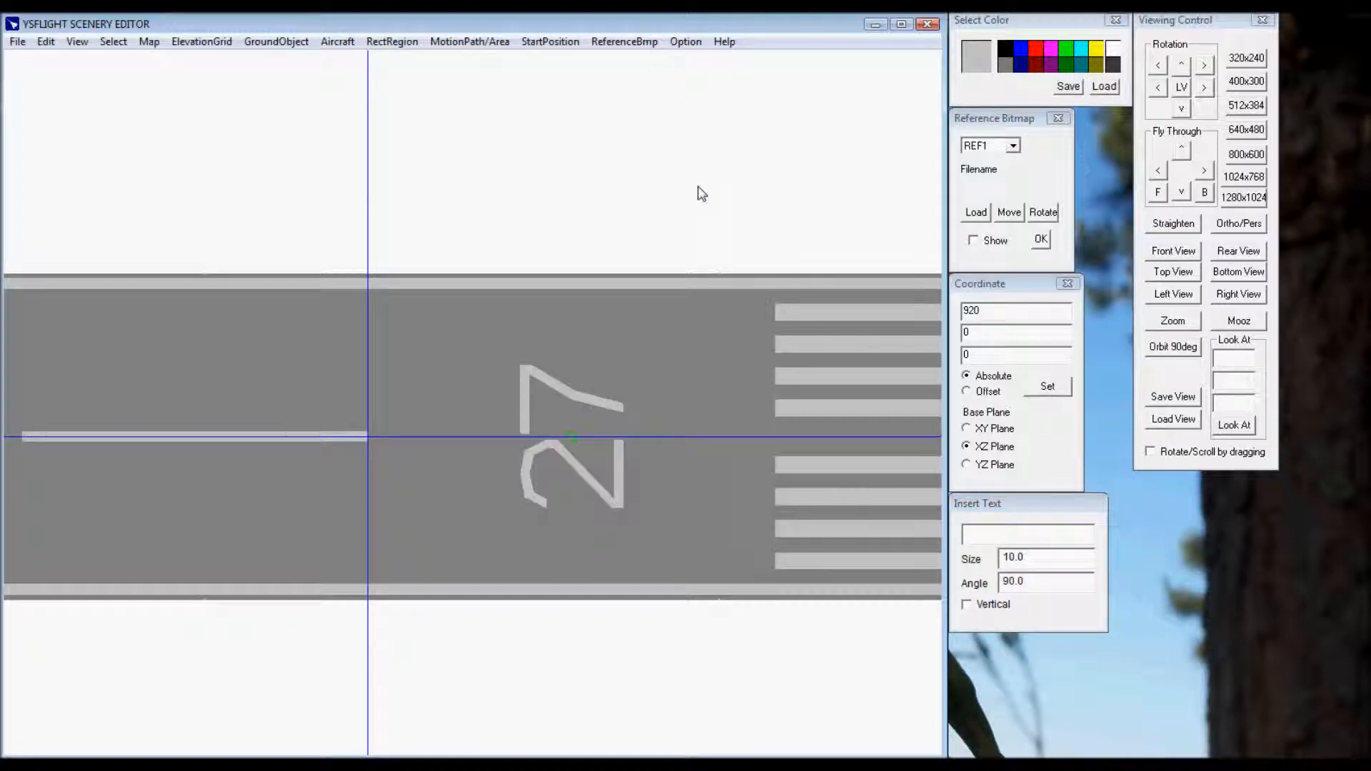
# Set the text position to -920, 0, 0 for the number at the opposite runway end.
pyautogui.click(964, 308)
pyautogui.write('-')
pyautogui.click(1055, 389)
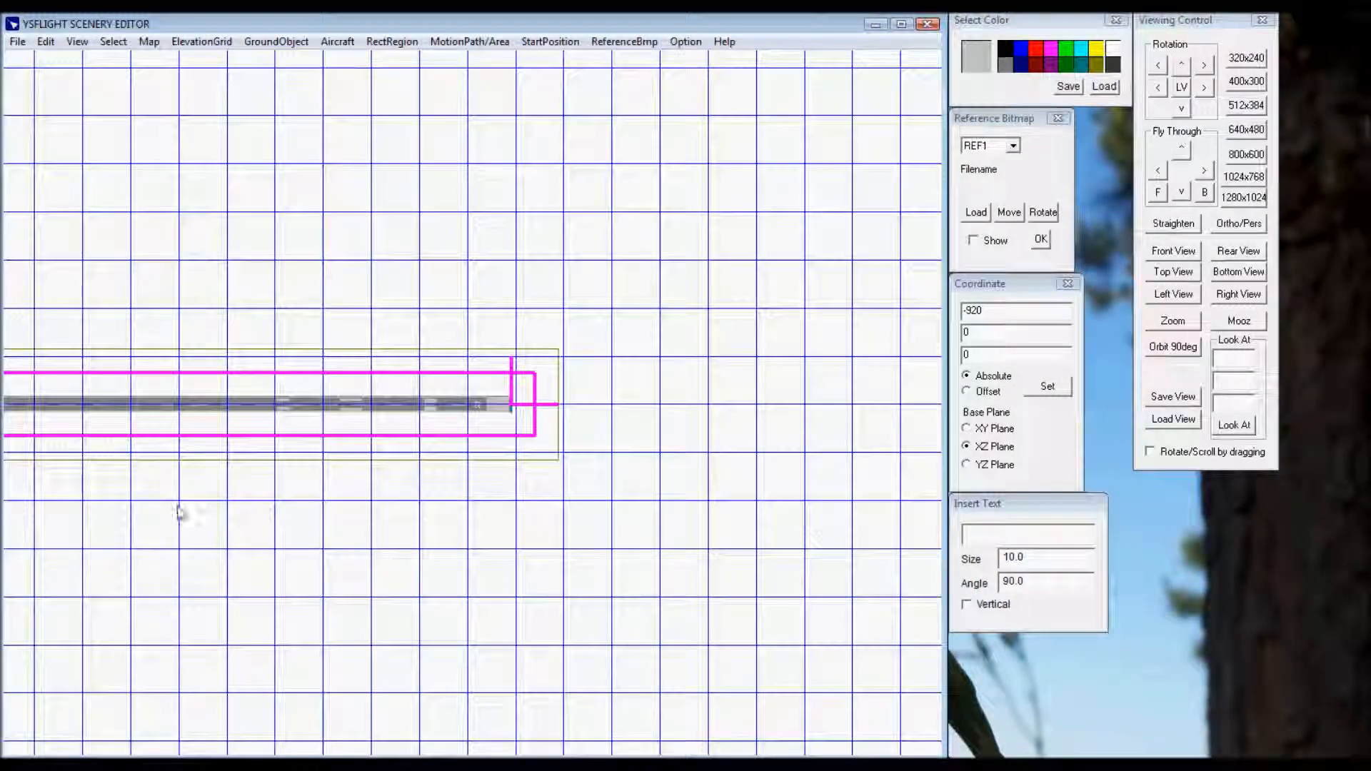
# Enter 09 as the runway number text at the -920 end of the runway.
pyautogui.moveTo(177, 507); pyautogui.dragTo(1083, 523, button='middle')
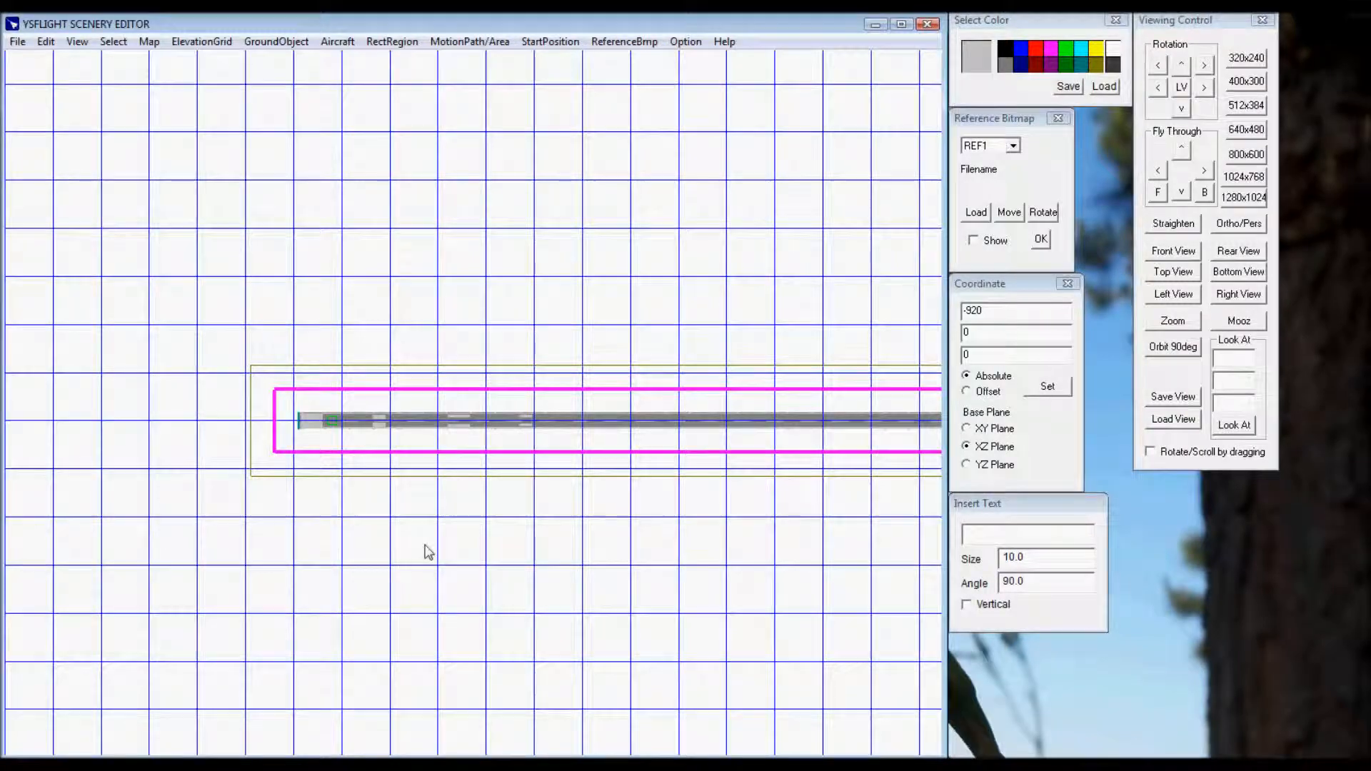
pyautogui.moveTo(479, 555); pyautogui.dragTo(657, 555, button='middle')
pyautogui.moveTo(622, 660); pyautogui.dragTo(595, 293, button='middle')
pyautogui.moveTo(591, 630); pyautogui.dragTo(596, 520, button='middle')
pyautogui.moveTo(821, 450); pyautogui.dragTo(216, 350, button='middle')
pyautogui.moveTo(532, 645); pyautogui.dragTo(576, 422, button='middle')
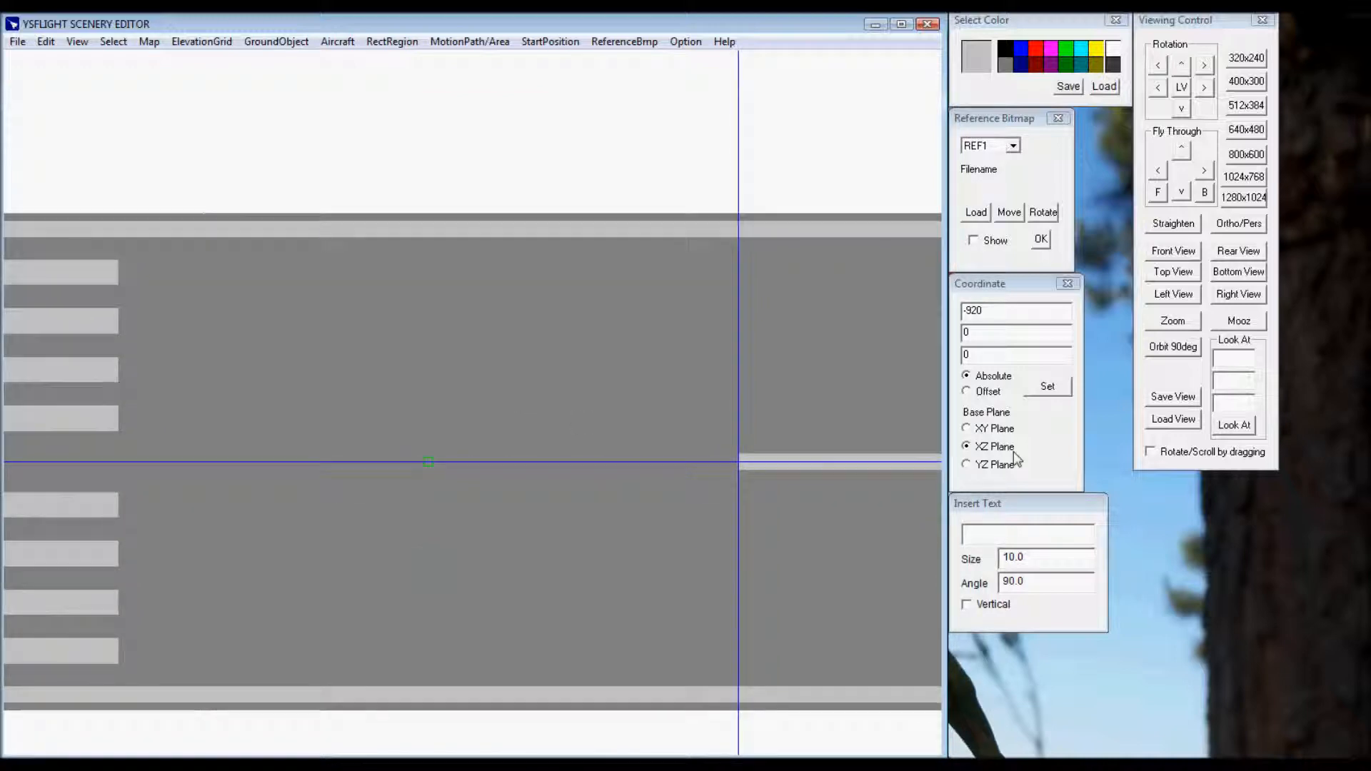
pyautogui.click(989, 533)
pyautogui.write('0+')
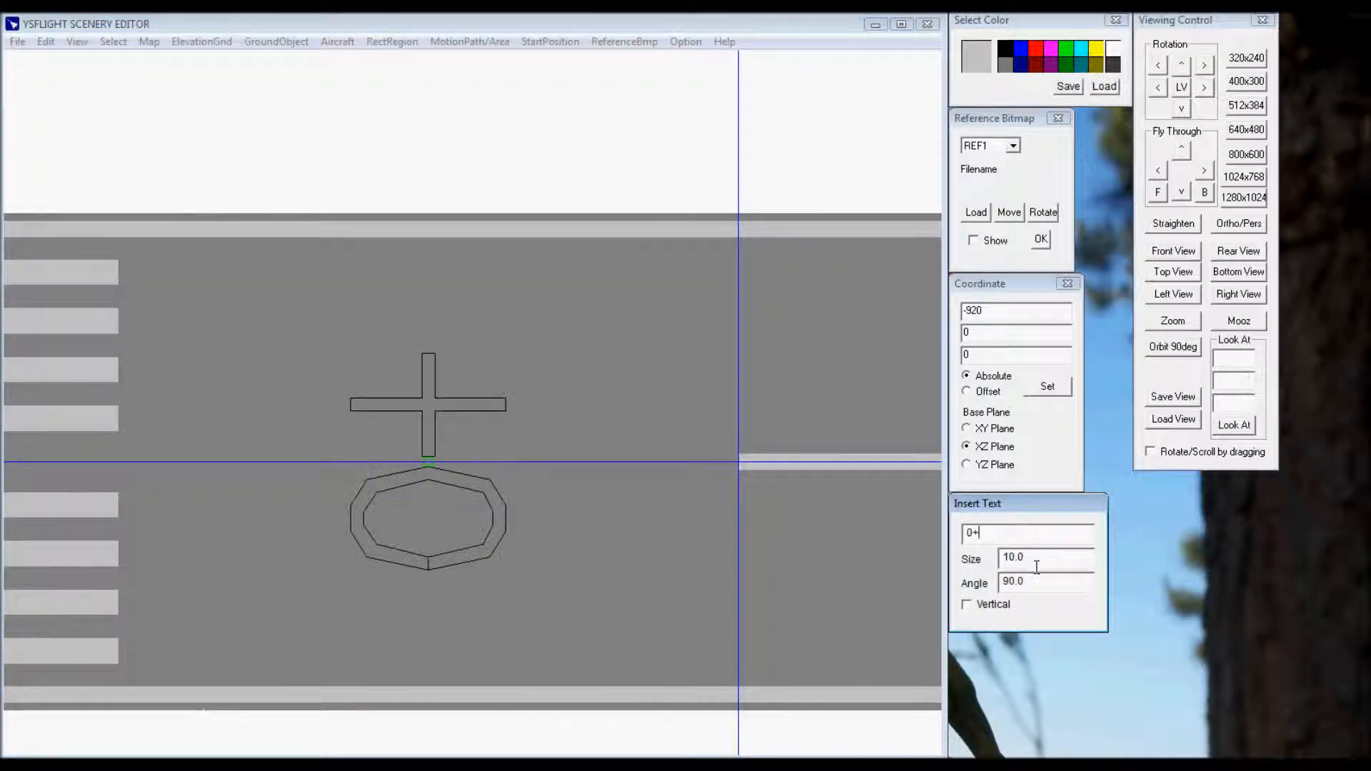
pyautogui.press('BackSpace')
pyautogui.write('9')
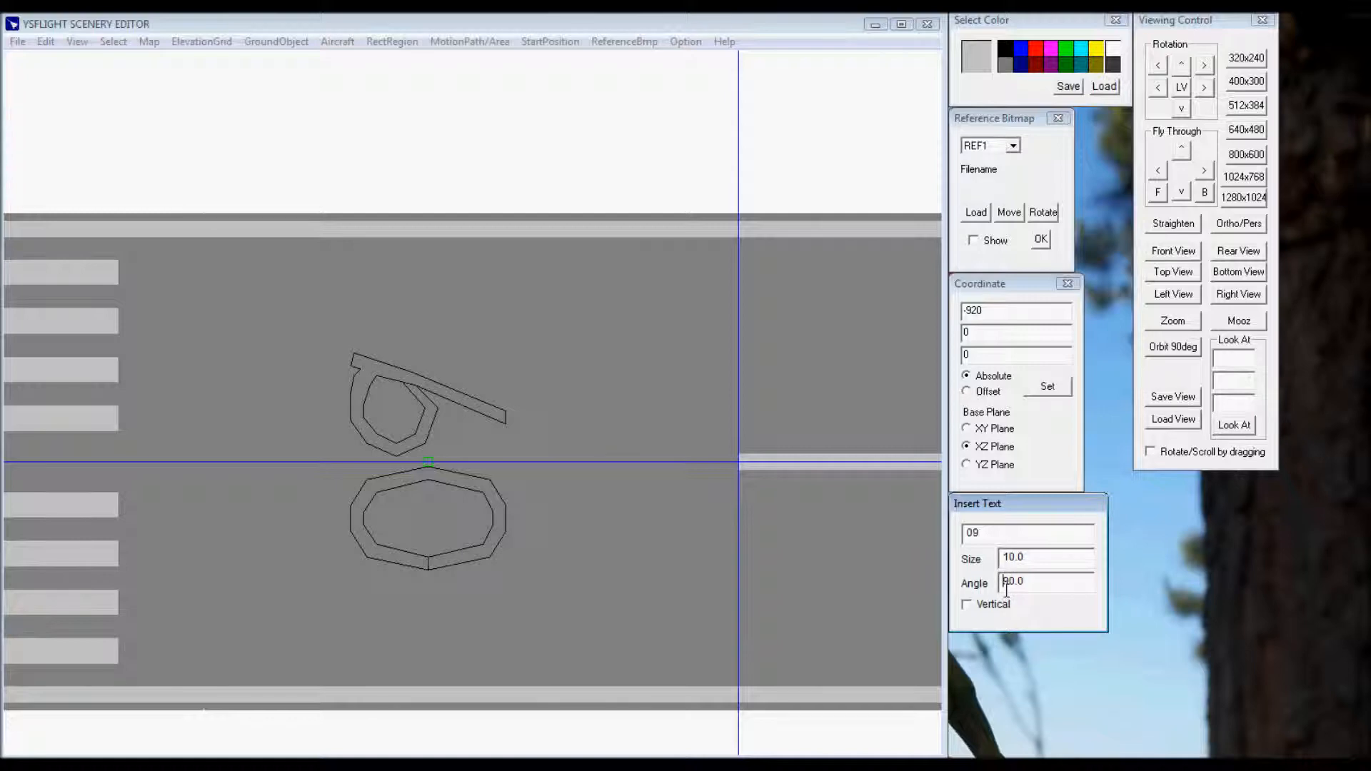
# Set the text angle to -90 and insert the runway number 09 at size 10.
pyautogui.write('-')
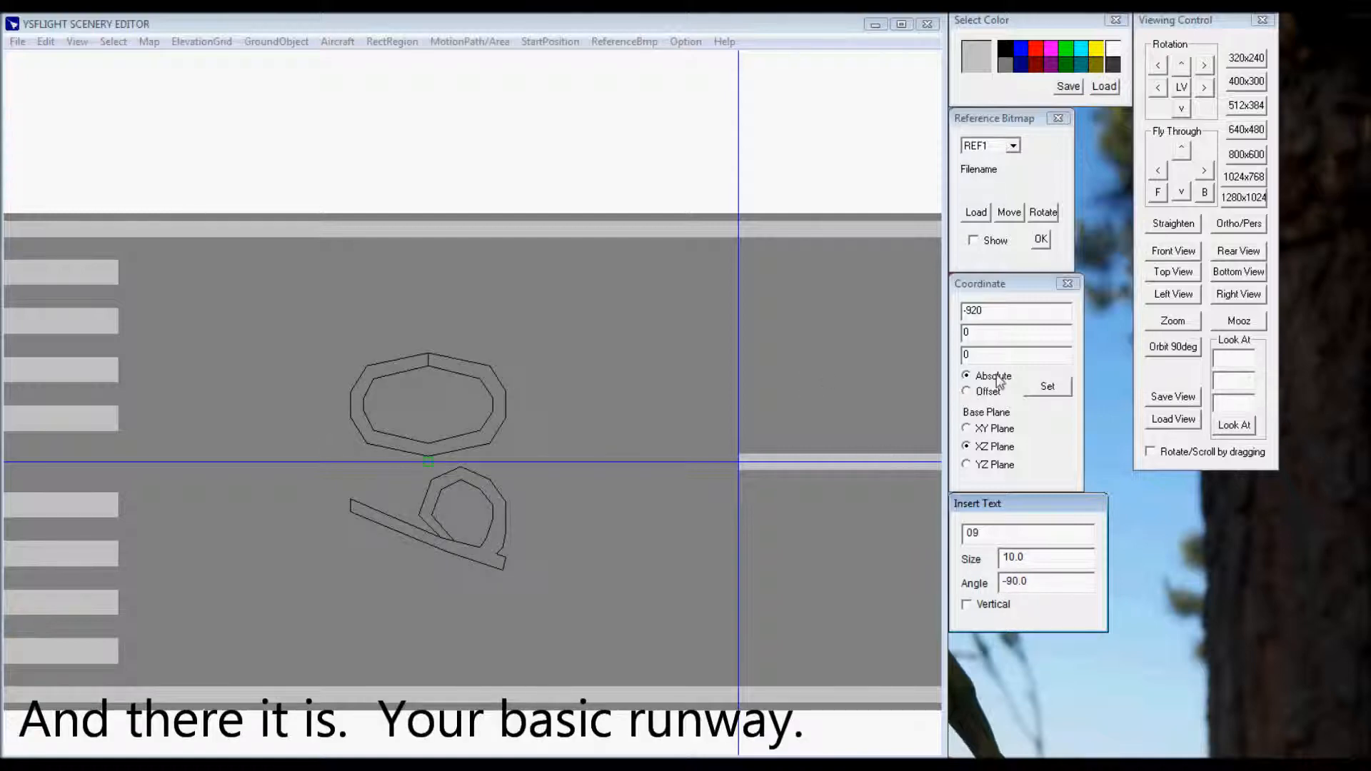
pyautogui.click(1048, 387)
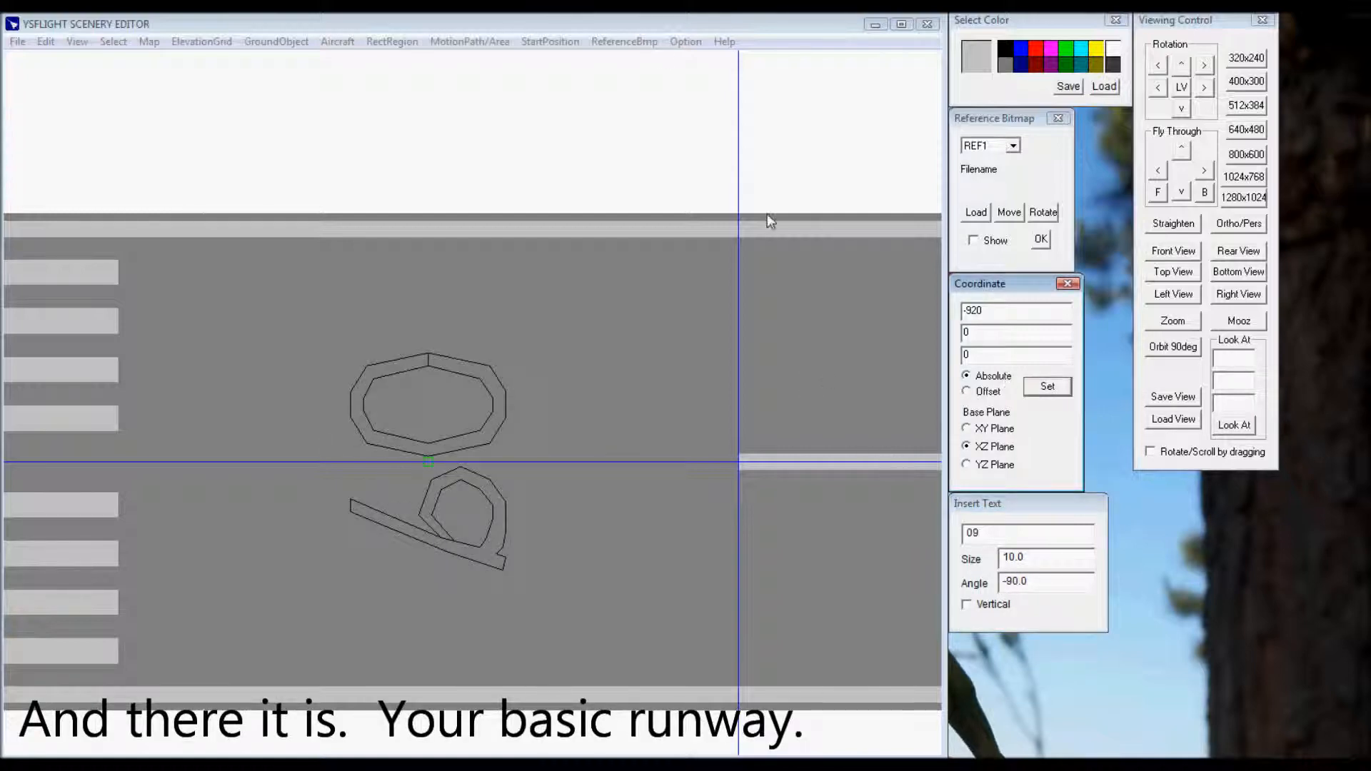
pyautogui.click(650, 30)
pyautogui.press('Return')
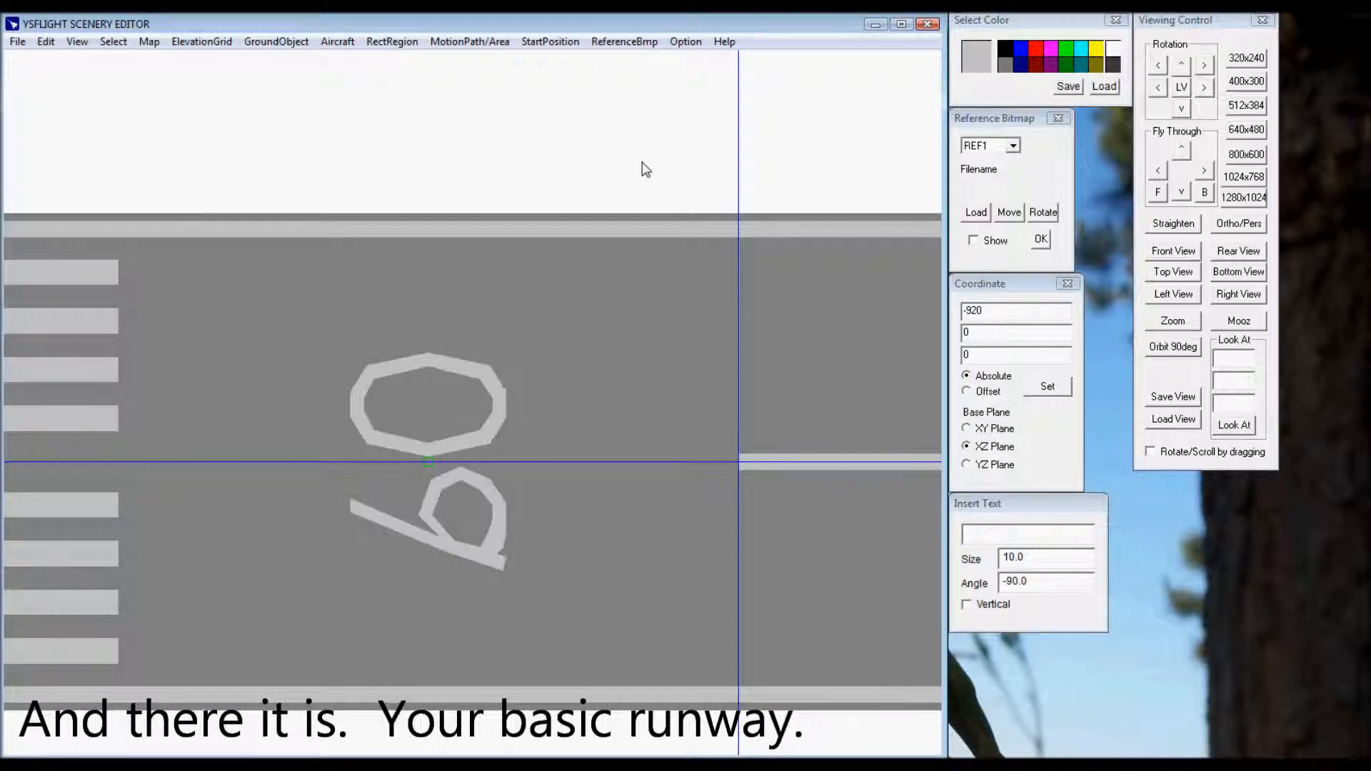
pyautogui.scroll(-5, 648, 211)
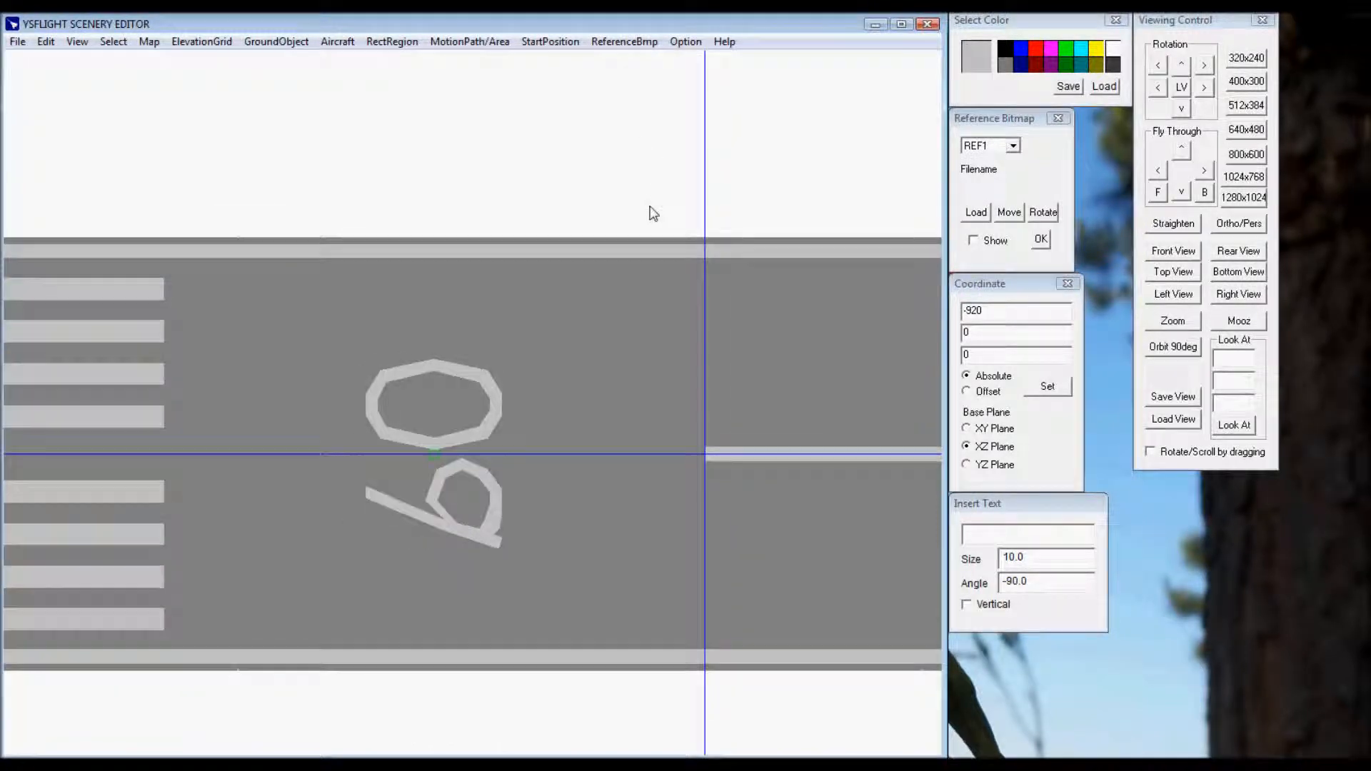
pyautogui.scroll(-4, 676, 340)
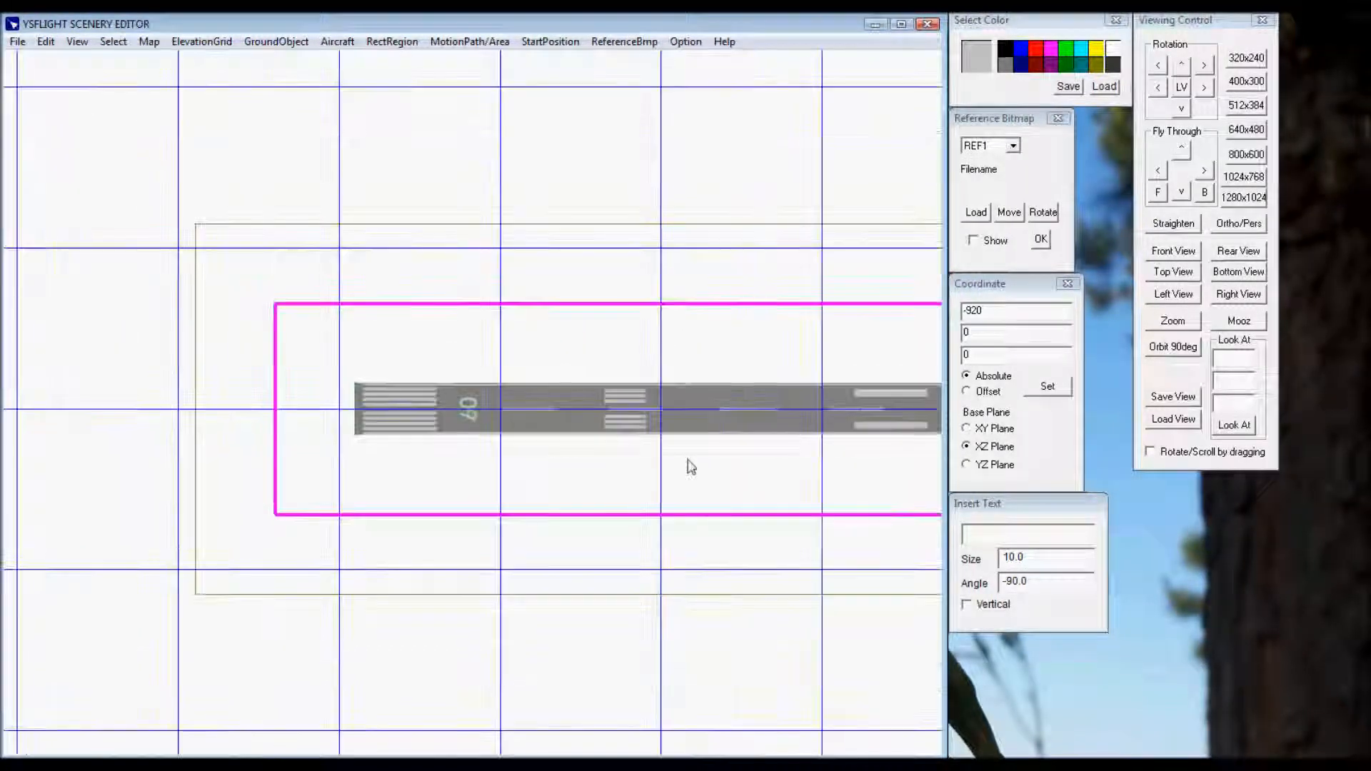
pyautogui.keyDown('shift'); pyautogui.moveTo(705, 453); pyautogui.dragTo(426, 451); pyautogui.keyUp('shift')
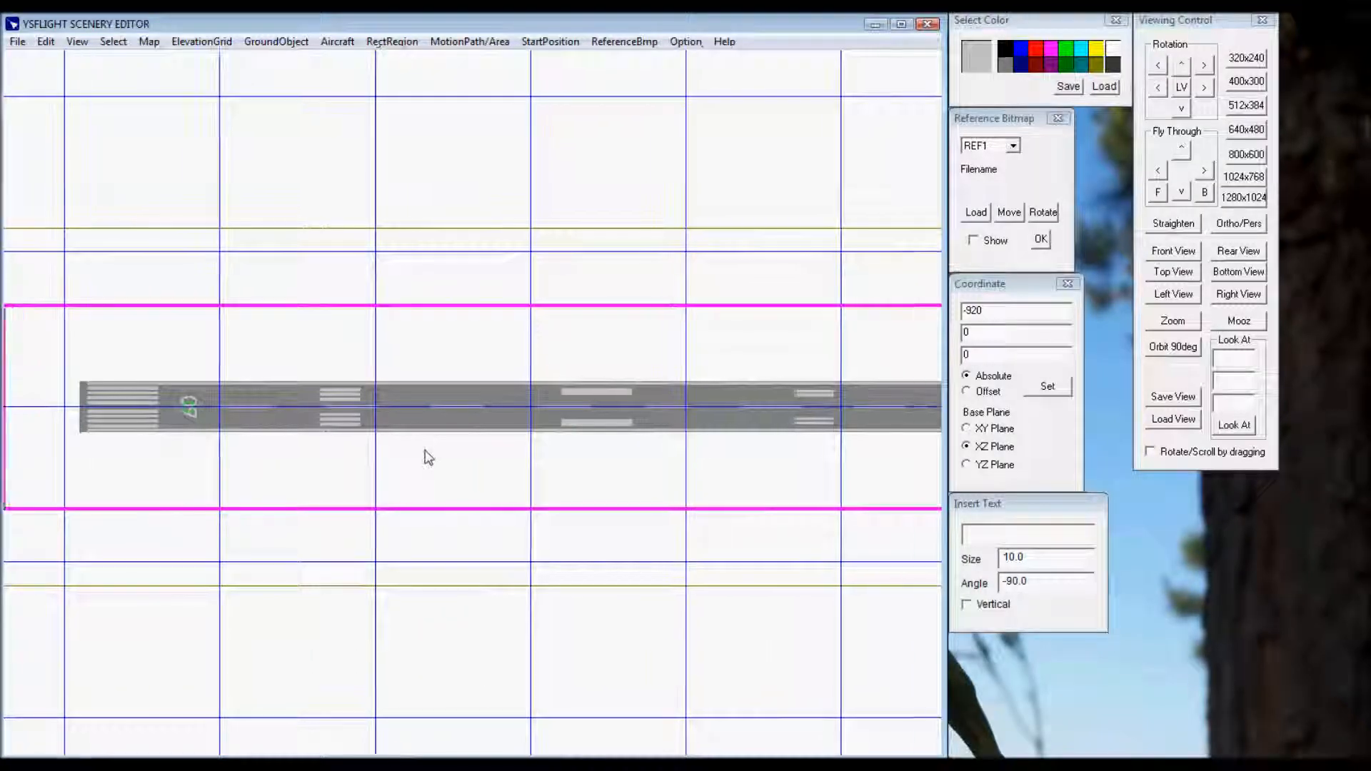
pyautogui.keyDown('ctrl'); pyautogui.keyDown('shift'); pyautogui.moveTo(652, 239); pyautogui.dragTo(489, 392); pyautogui.keyUp('shift'); pyautogui.keyUp('ctrl')
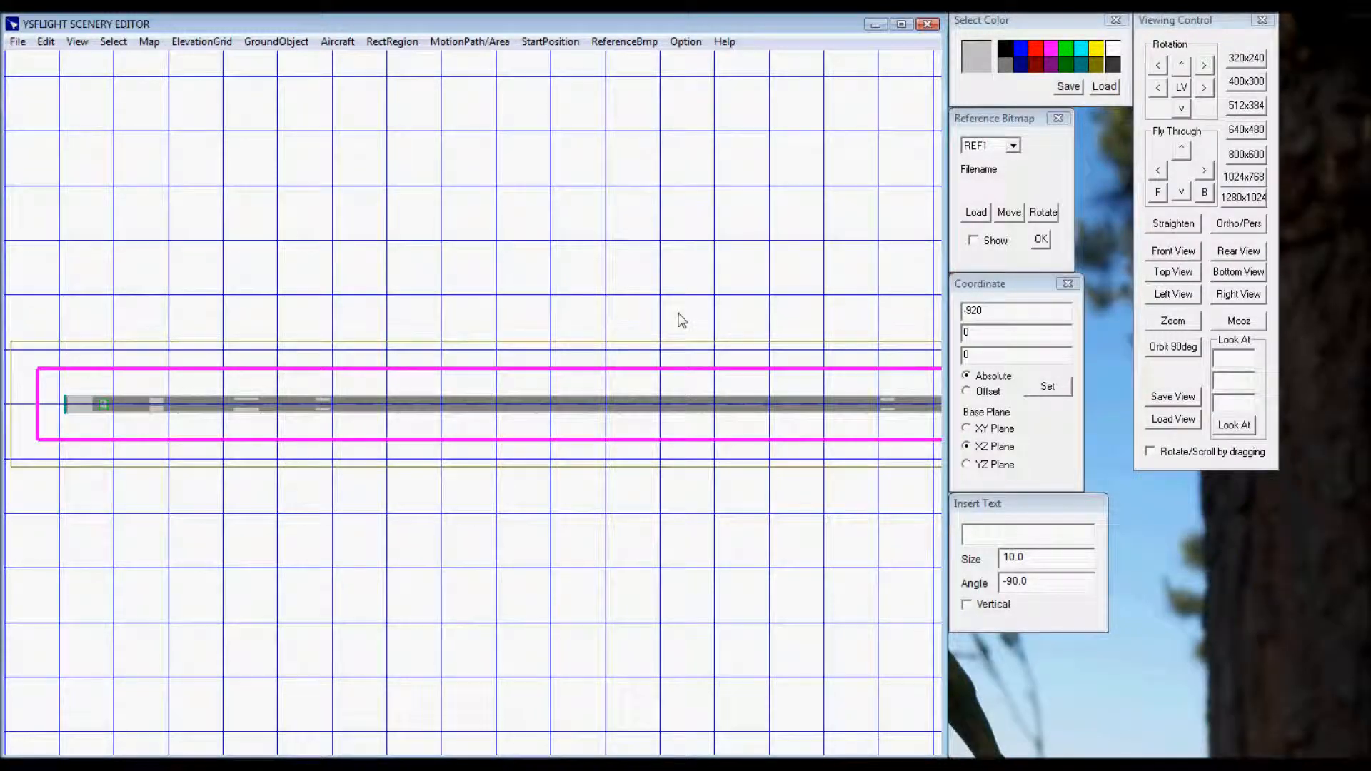